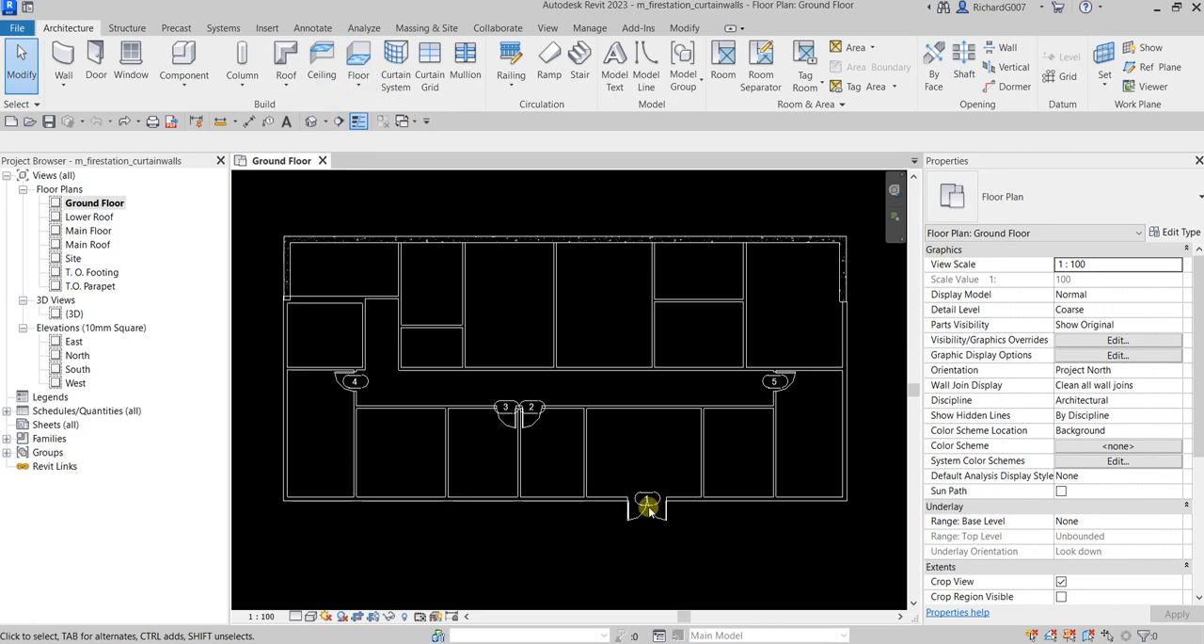
# Examine the front wall's double-glass door in 3D and the reference image of the curtain wall entrance in Snip & Sketch
pyautogui.click(311, 121)
pyautogui.scroll(8, 517, 453)
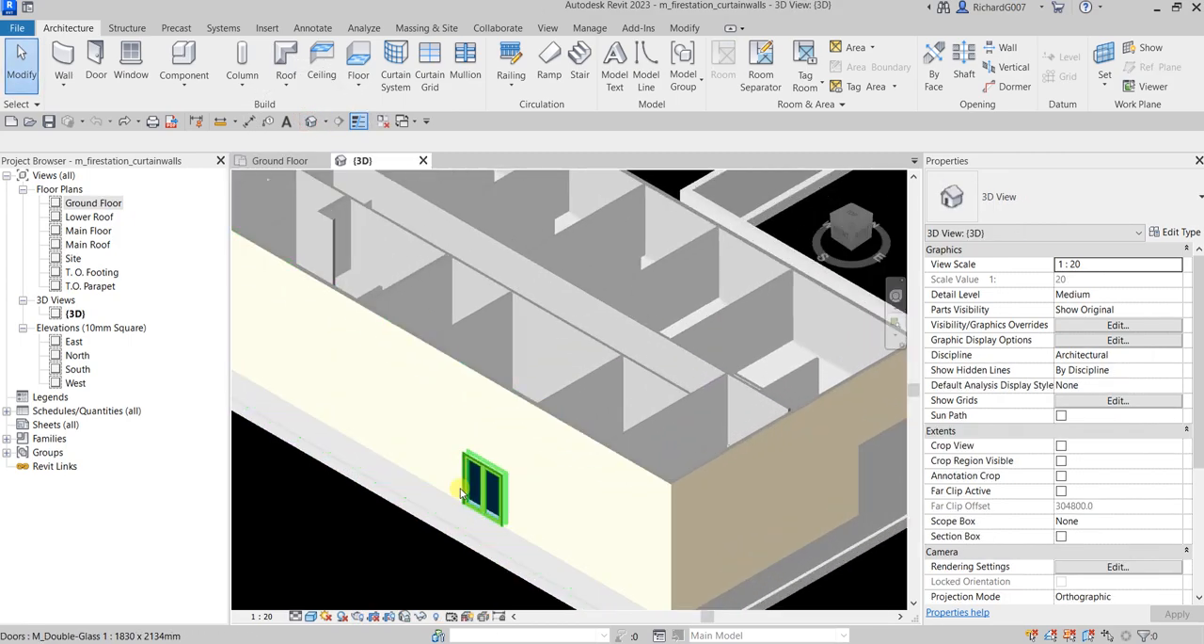
pyautogui.scroll(-3, 536, 386)
pyautogui.scroll(3, 519, 417)
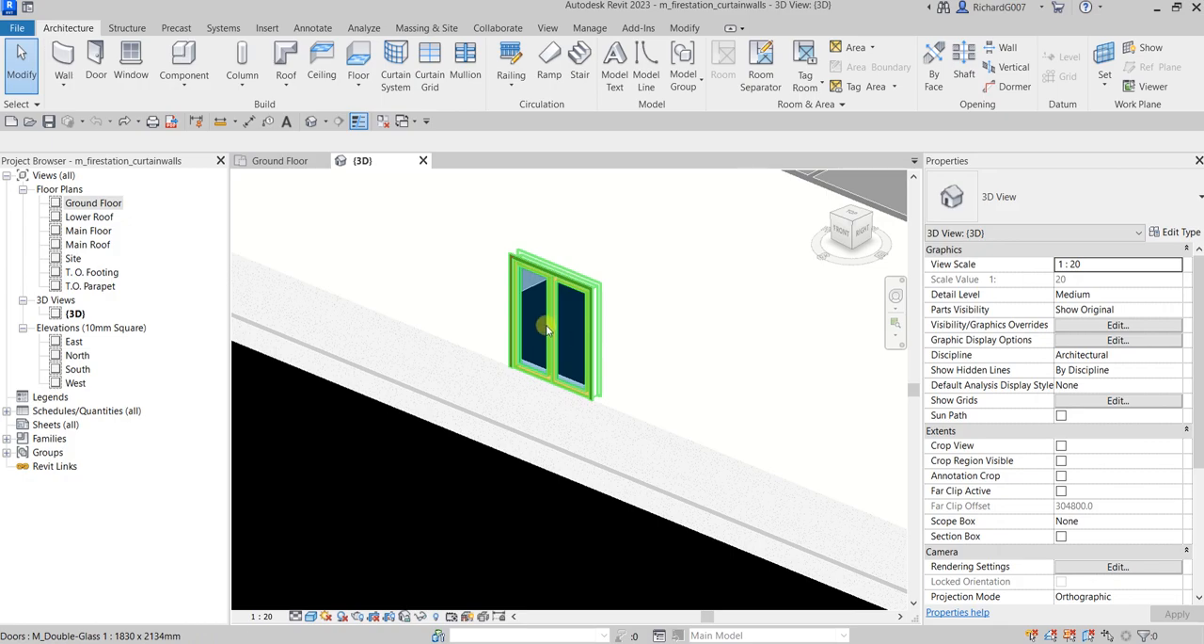
pyautogui.click(546, 334)
pyautogui.keyDown('shift'); pyautogui.moveTo(546, 334); pyautogui.dragTo(599, 309, button='middle'); pyautogui.keyUp('shift')
pyautogui.click(750, 499)
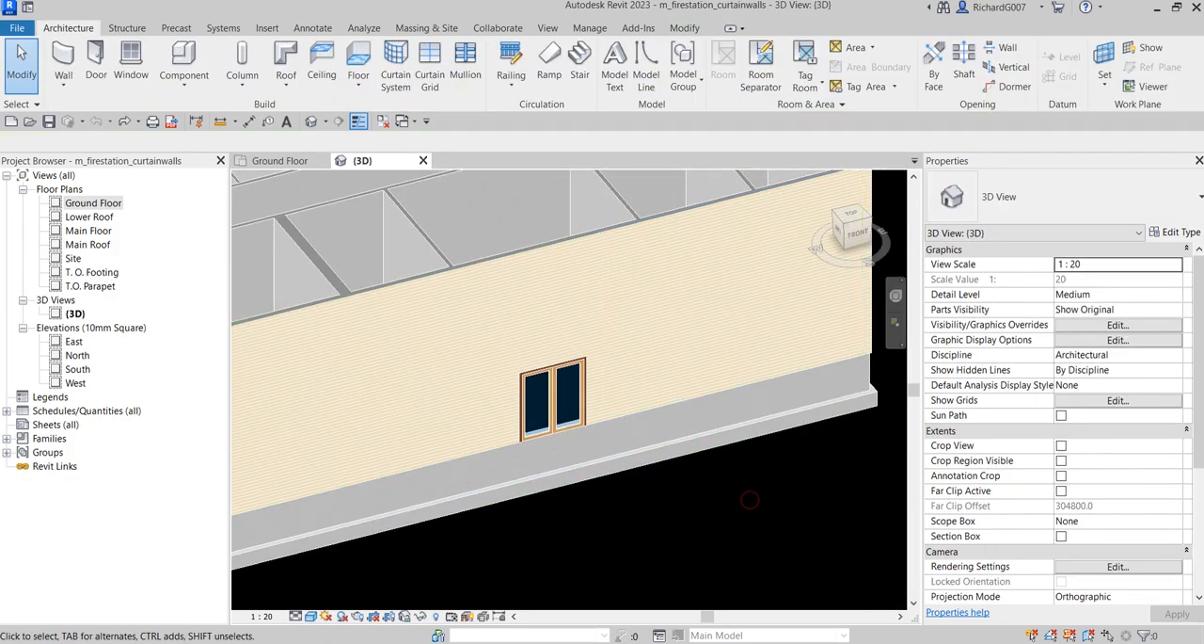
pyautogui.moveTo(1203, 320)
pyautogui.mouseDown()
pyautogui.moveTo(667, 302)
pyautogui.moveTo(608, 147)
pyautogui.mouseUp()
pyautogui.click(757, 150)
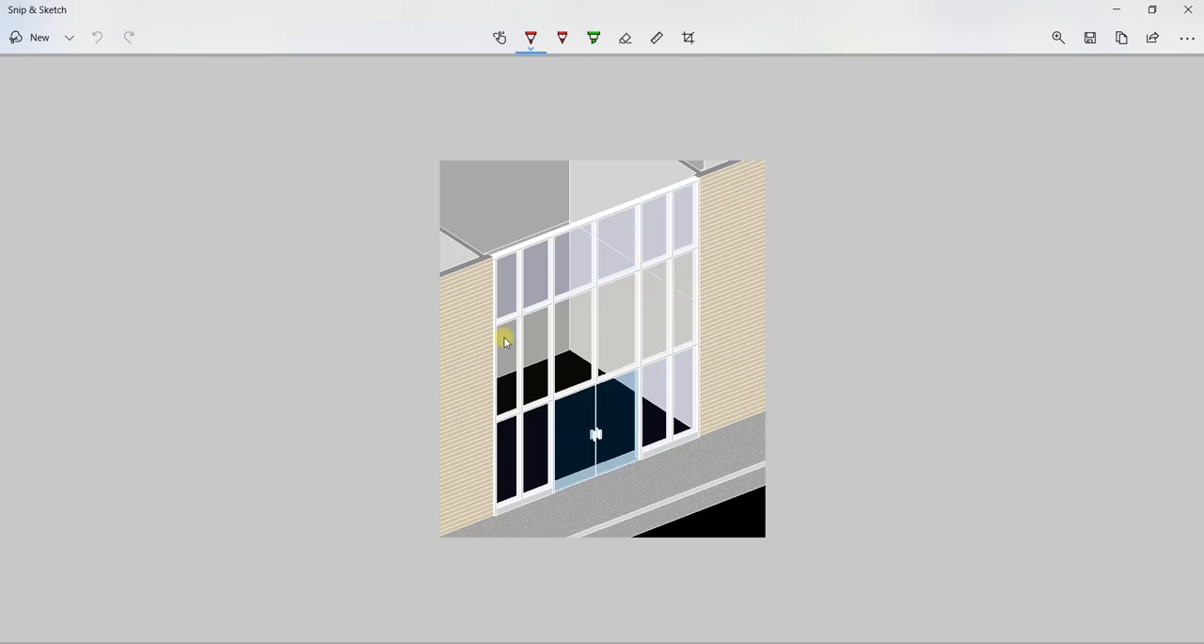
pyautogui.click(597, 433)
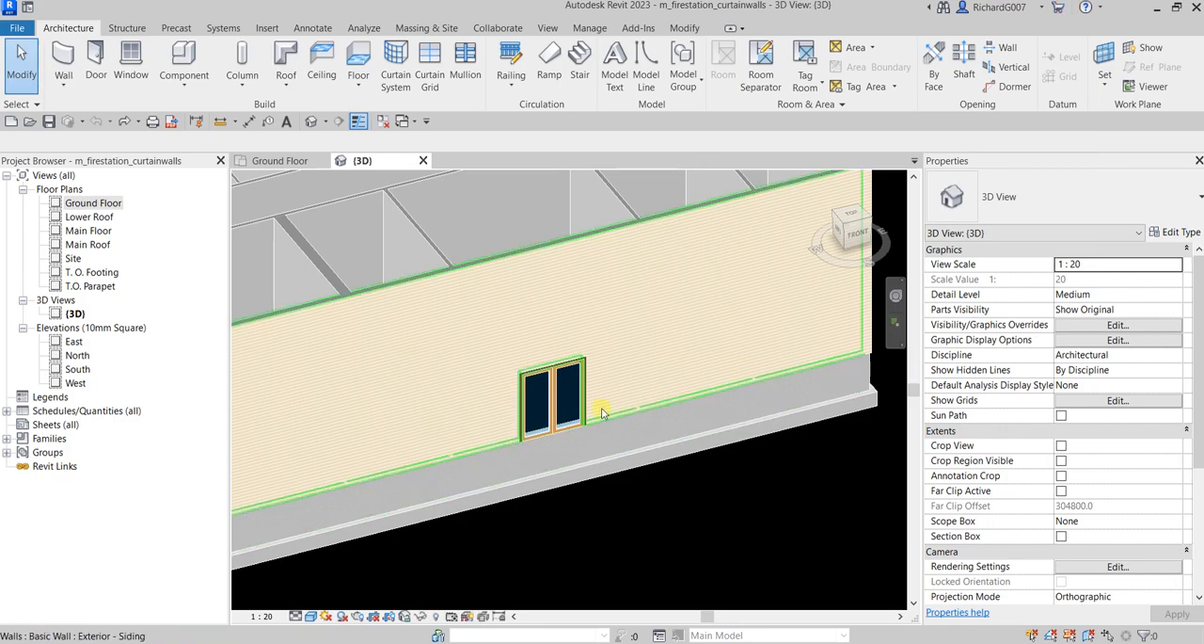
# On the Ground Floor plan, split the front exterior wall between door 1 and the partition to its left, without deleting the inner segment
pyautogui.click(279, 161)
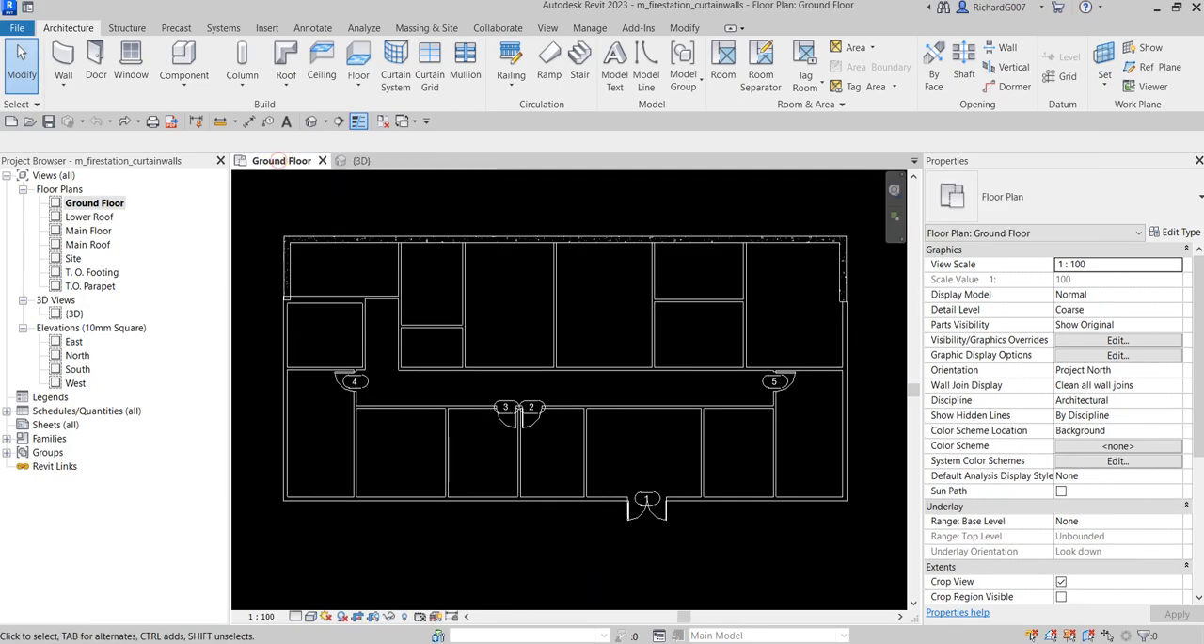
pyautogui.scroll(5, 672, 525)
pyautogui.click(623, 504)
pyautogui.click(675, 379)
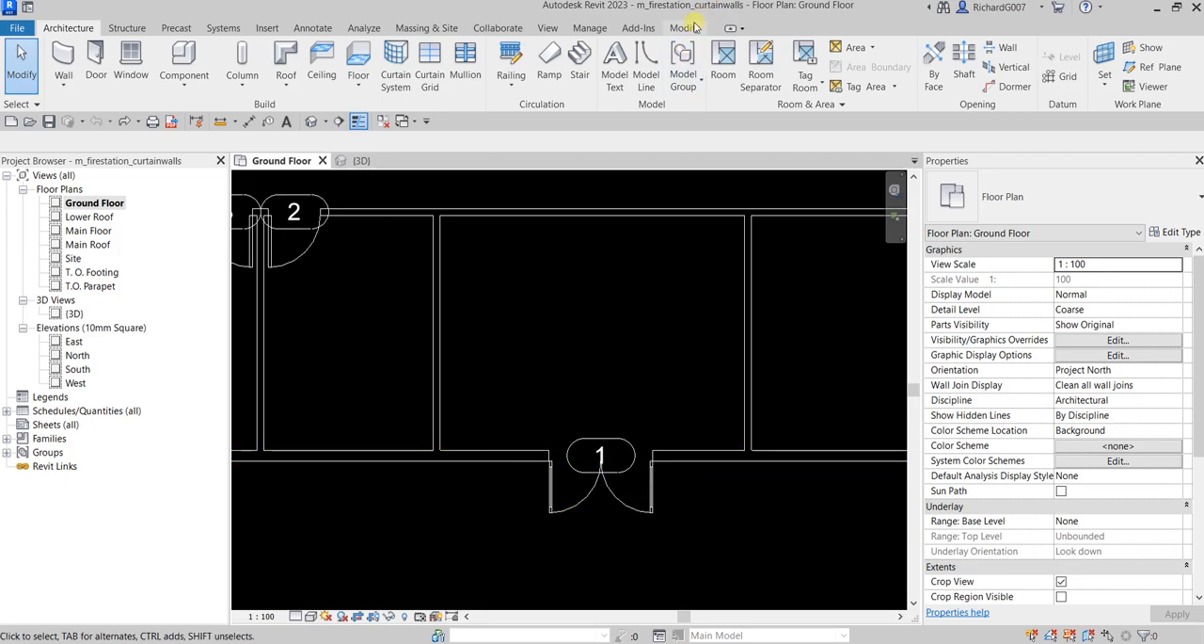
pyautogui.click(684, 29)
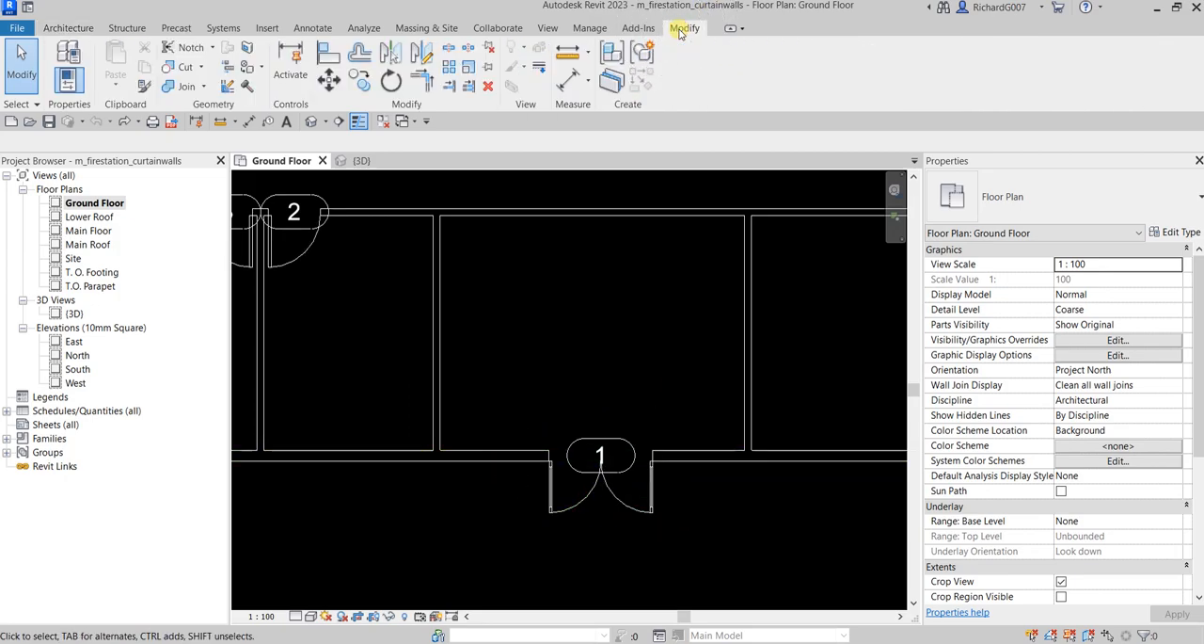
pyautogui.click(450, 49)
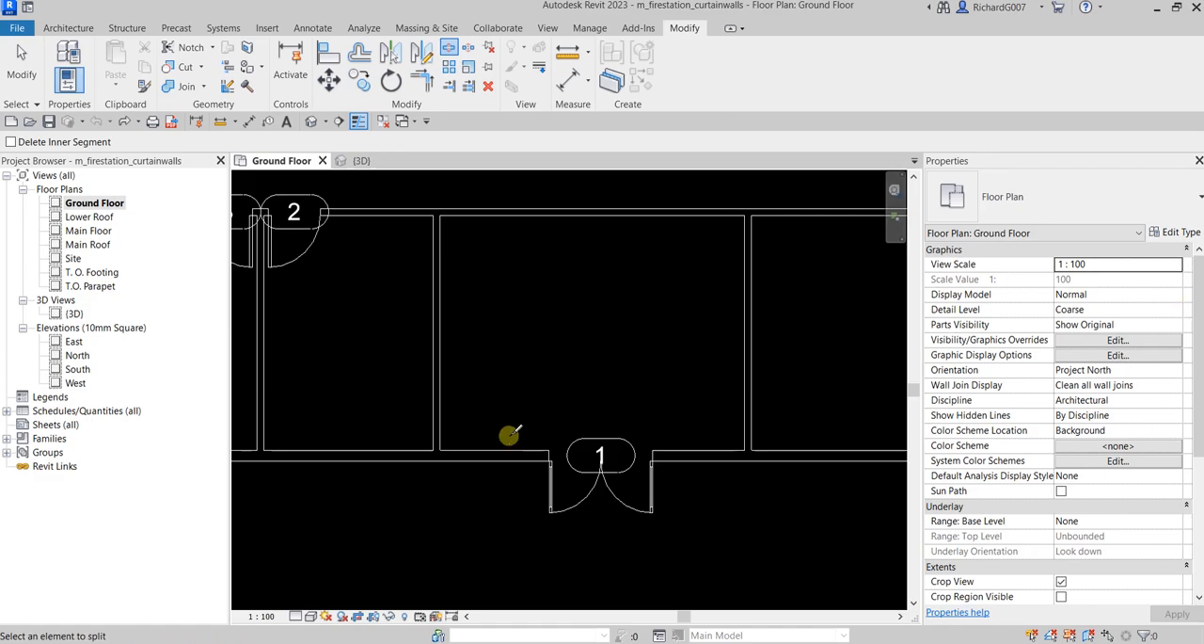
pyautogui.scroll(5, 368, 470)
pyautogui.moveTo(665, 475); pyautogui.dragTo(534, 490, button='middle')
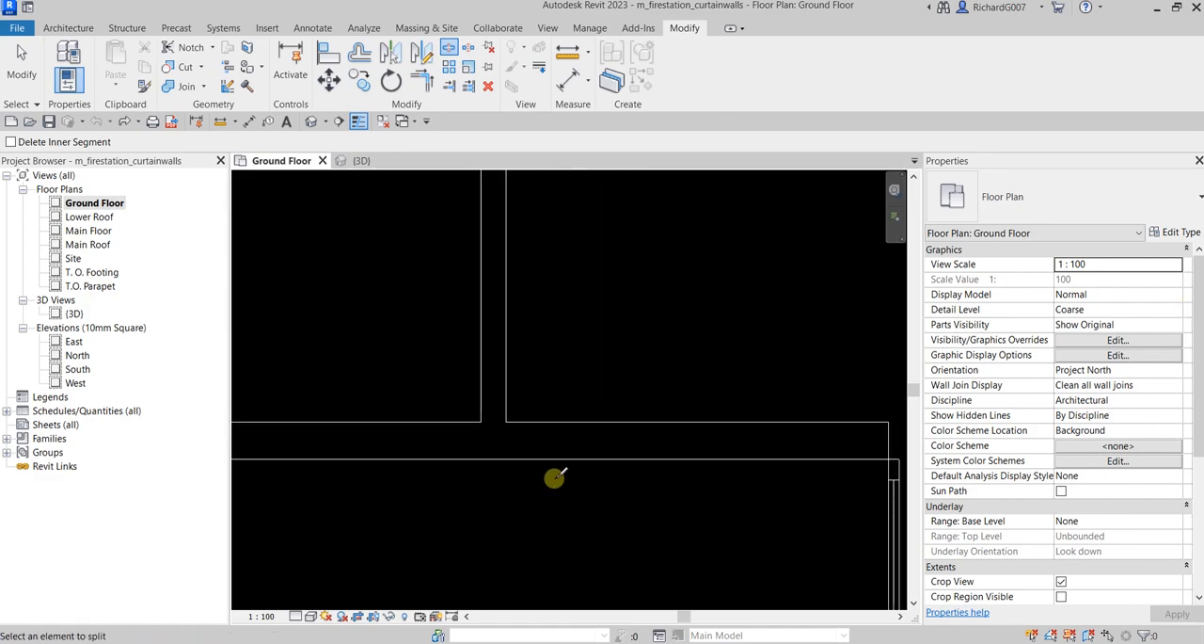
pyautogui.click(554, 419)
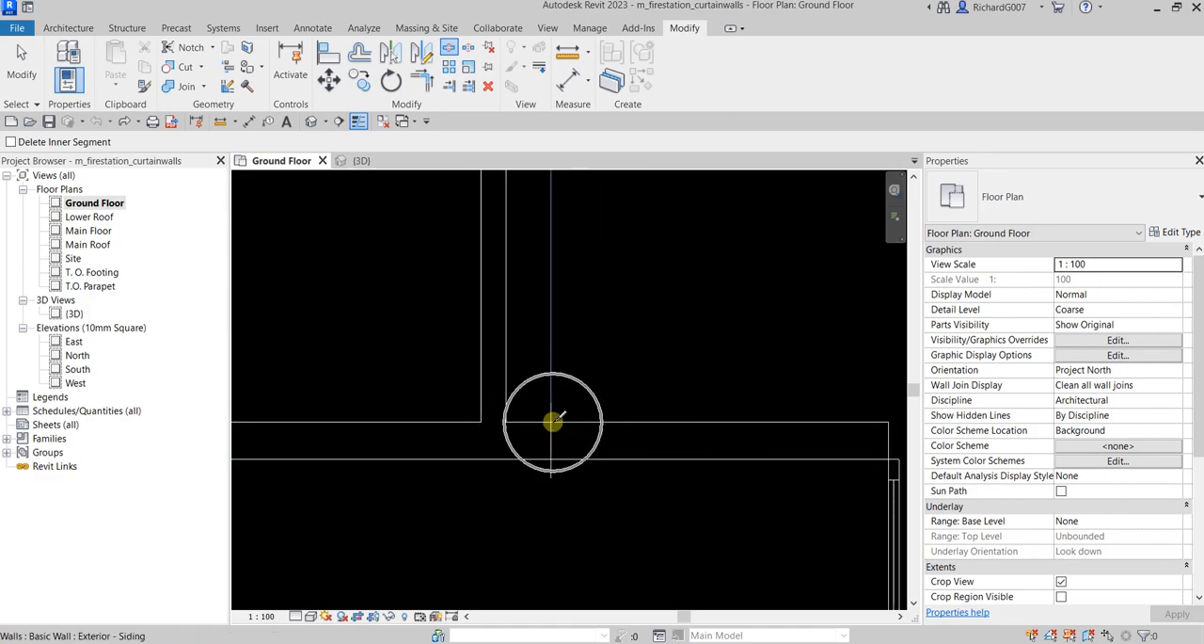
pyautogui.press('ctrl')
pyautogui.press('ctrl')
pyautogui.press('ctrl')
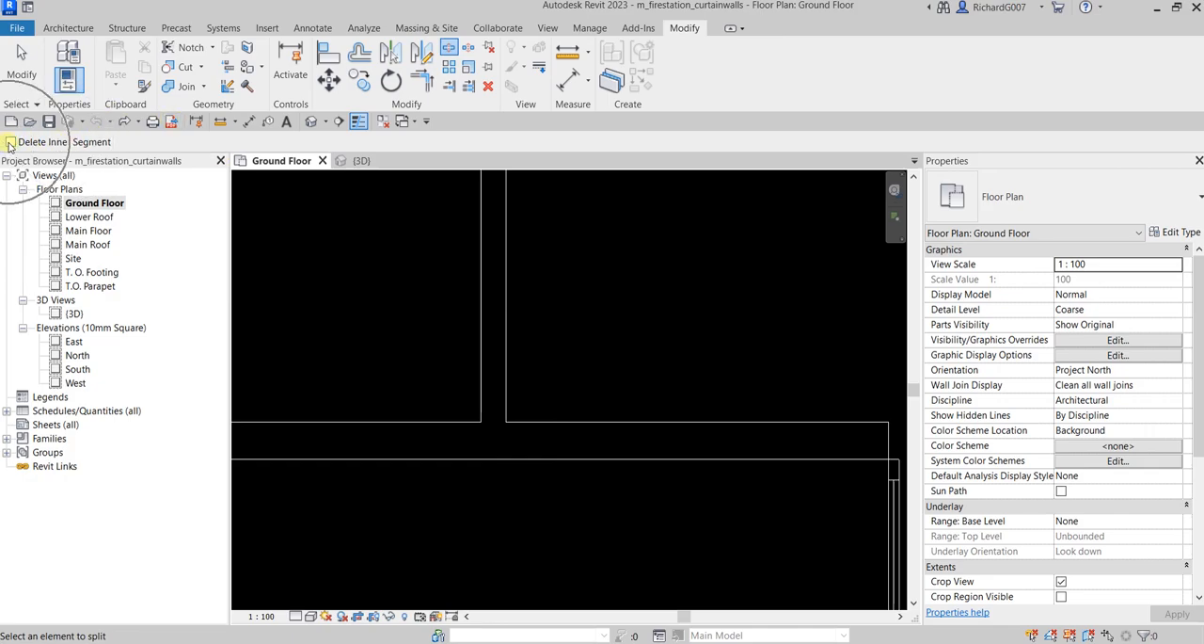
pyautogui.click(543, 420)
# Set the split's distance from the adjacent partition's centreline to 150 mm
pyautogui.click(520, 487)
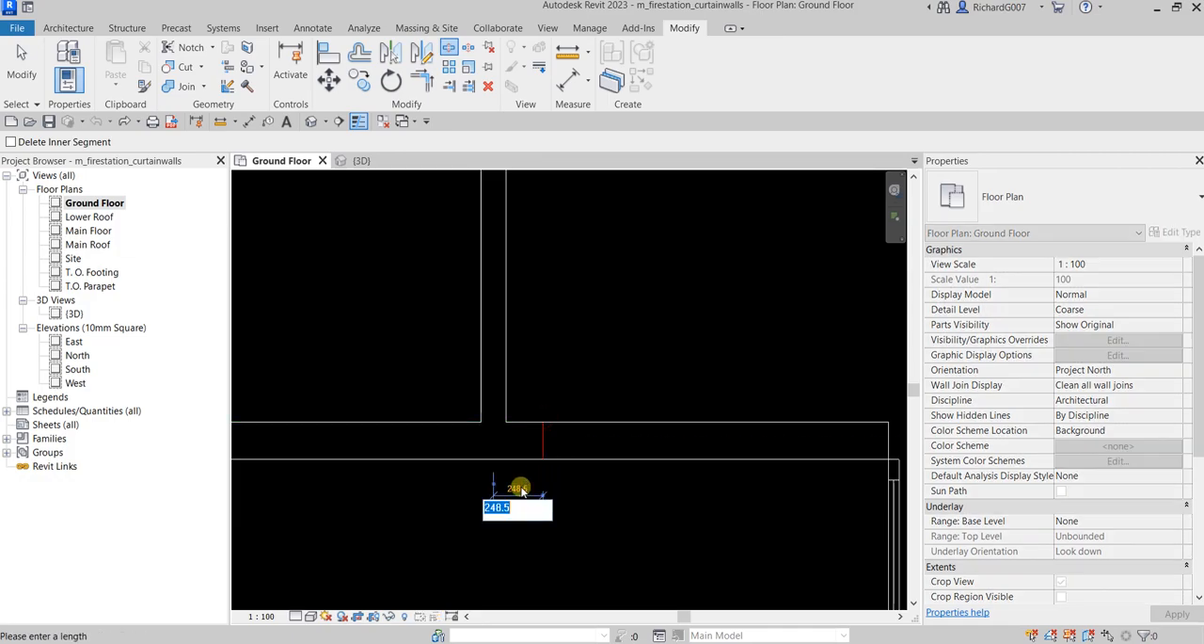
pyautogui.write('15')
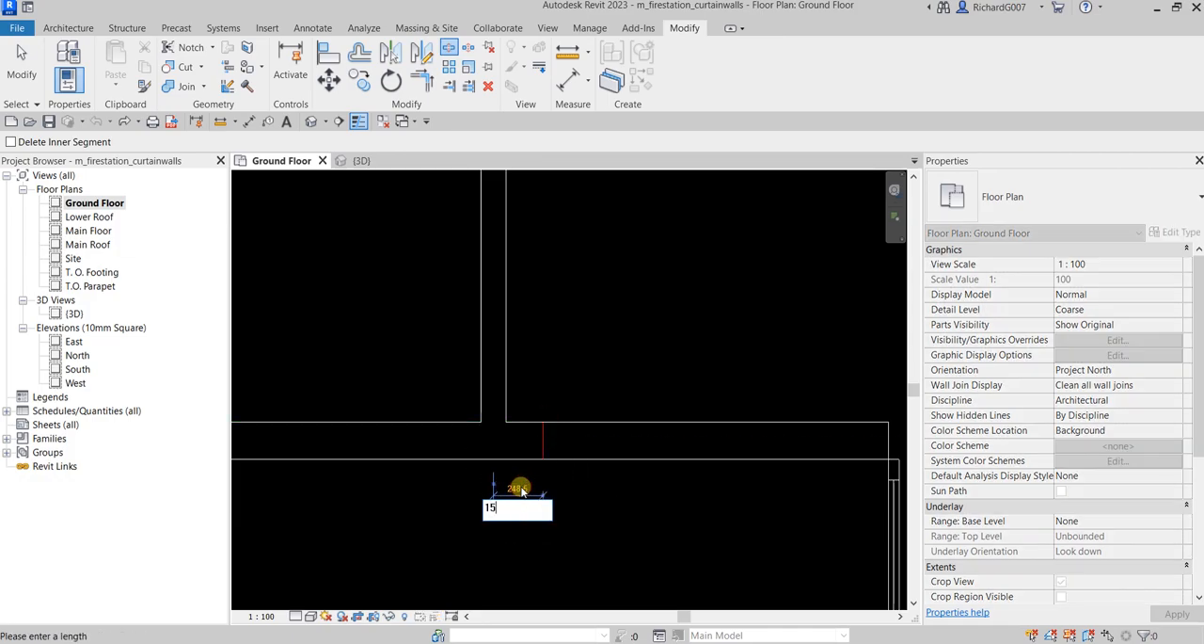
pyautogui.write('0')
pyautogui.press('Return')
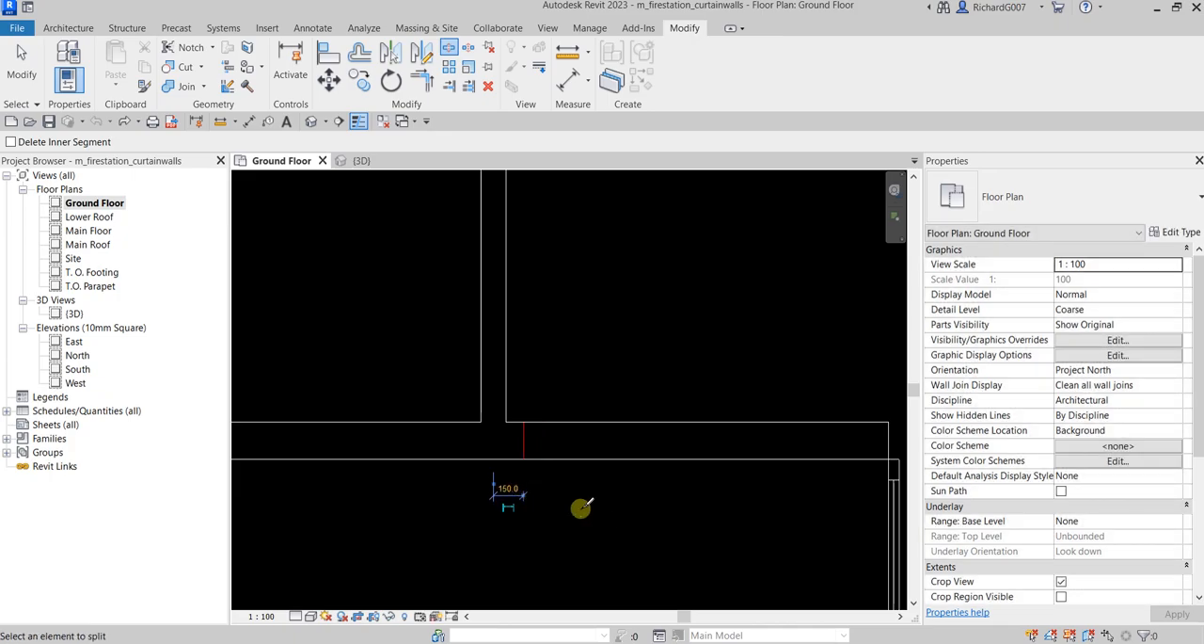
# Split the front exterior wall to the right of door 1, 150 mm from the centreline of the right-hand partition
pyautogui.scroll(-2, 596, 522)
pyautogui.moveTo(766, 520); pyautogui.dragTo(474, 477, button='middle')
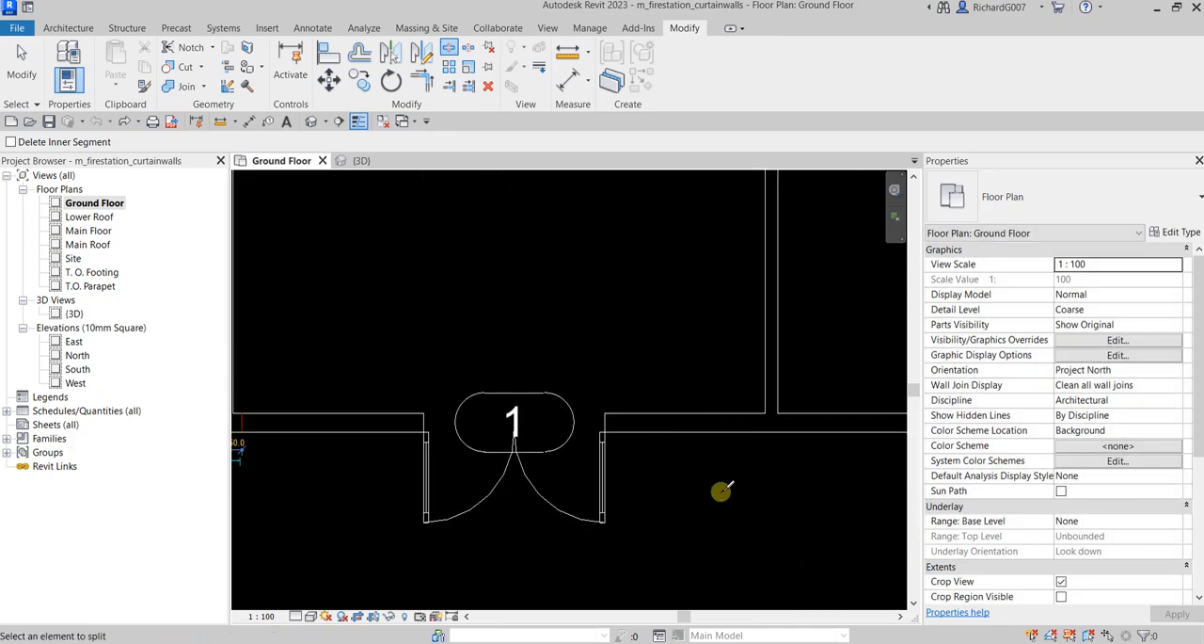
pyautogui.moveTo(717, 498); pyautogui.dragTo(649, 518, button='middle')
pyautogui.scroll(2, 659, 494)
pyautogui.click(690, 369)
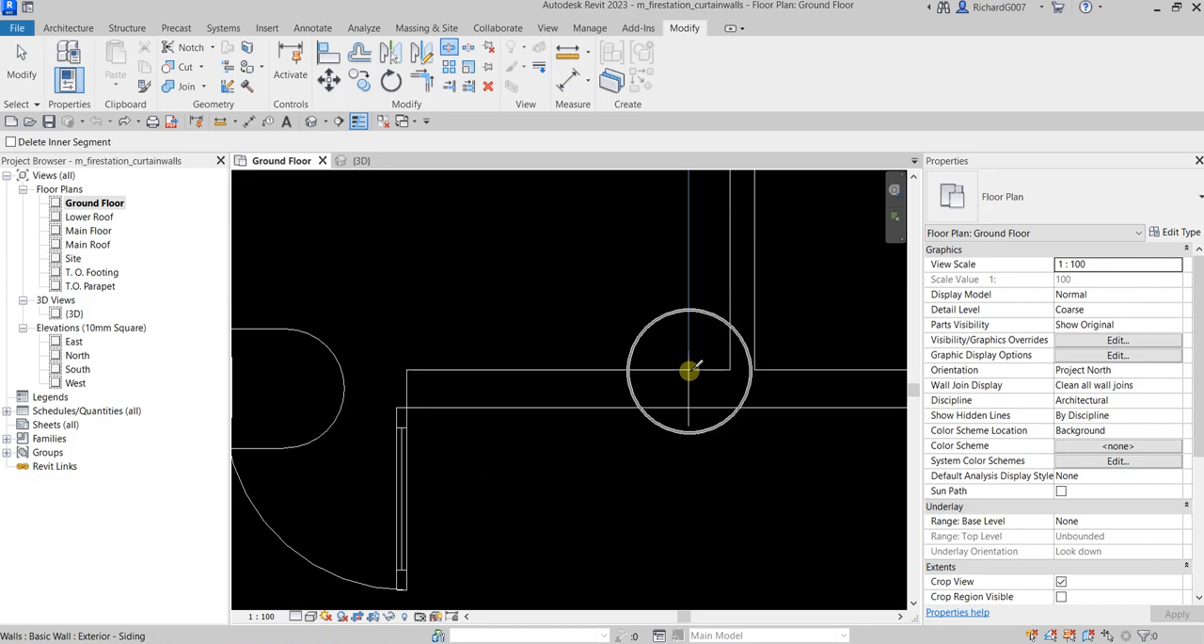
pyautogui.click(710, 432)
pyautogui.write('150')
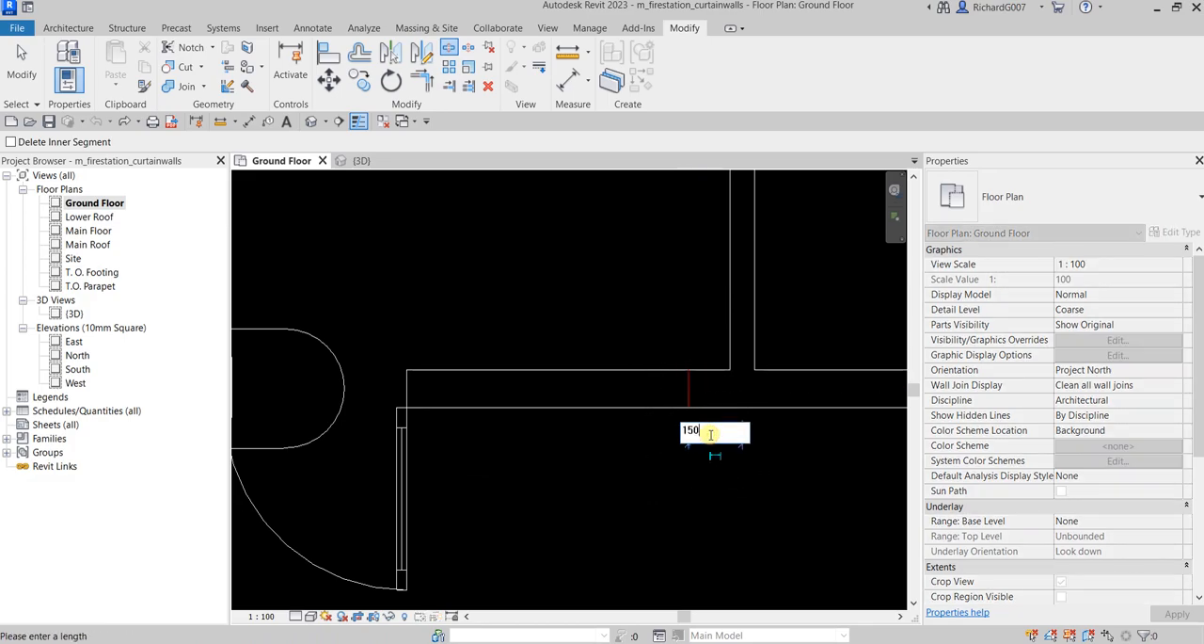
pyautogui.press('Return')
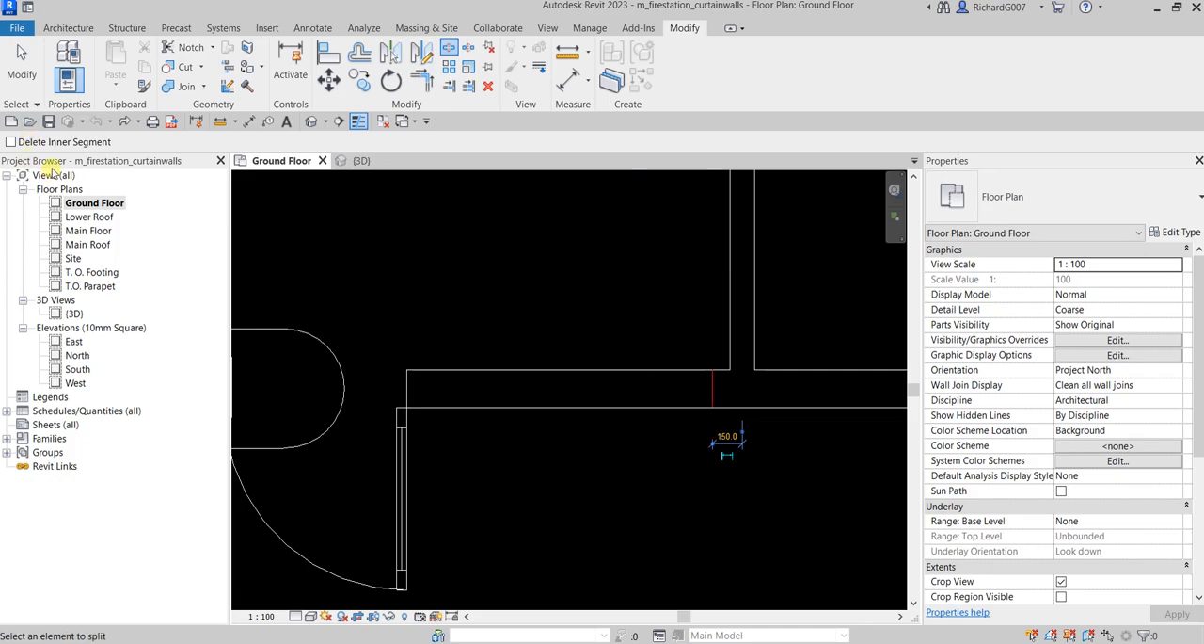
pyautogui.click(22, 61)
# Change the type of the split exterior wall segment containing door 1 to Curtain Wall 1
pyautogui.scroll(-2, 605, 344)
pyautogui.scroll(-1, 606, 346)
pyautogui.moveTo(428, 336); pyautogui.dragTo(560, 335, button='middle')
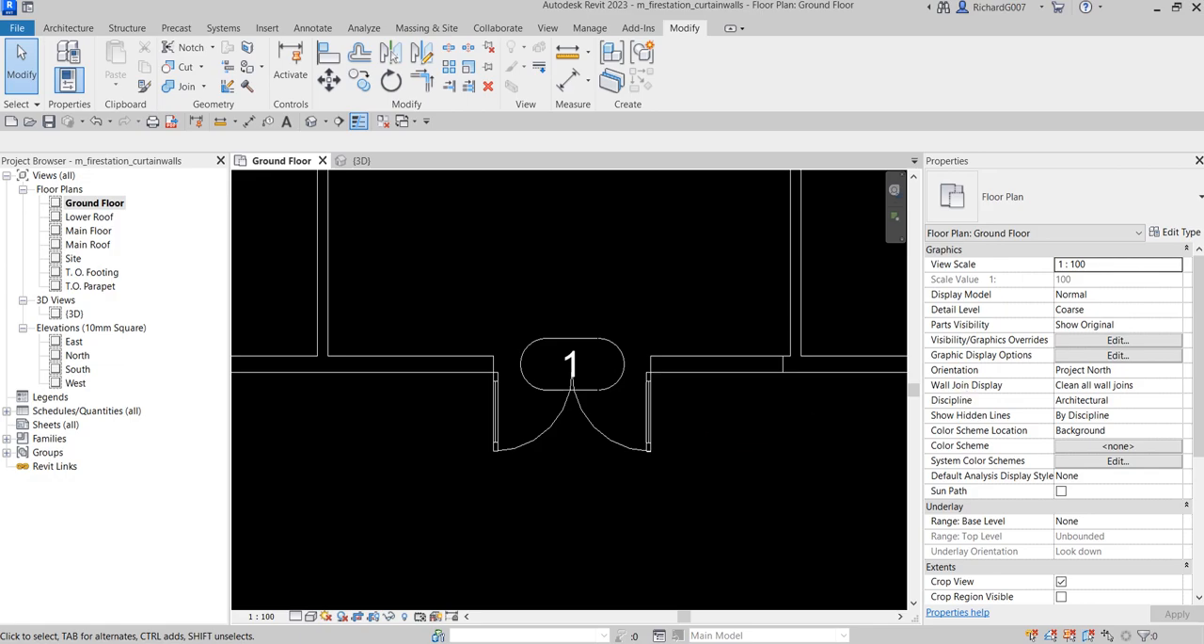
pyautogui.click(708, 361)
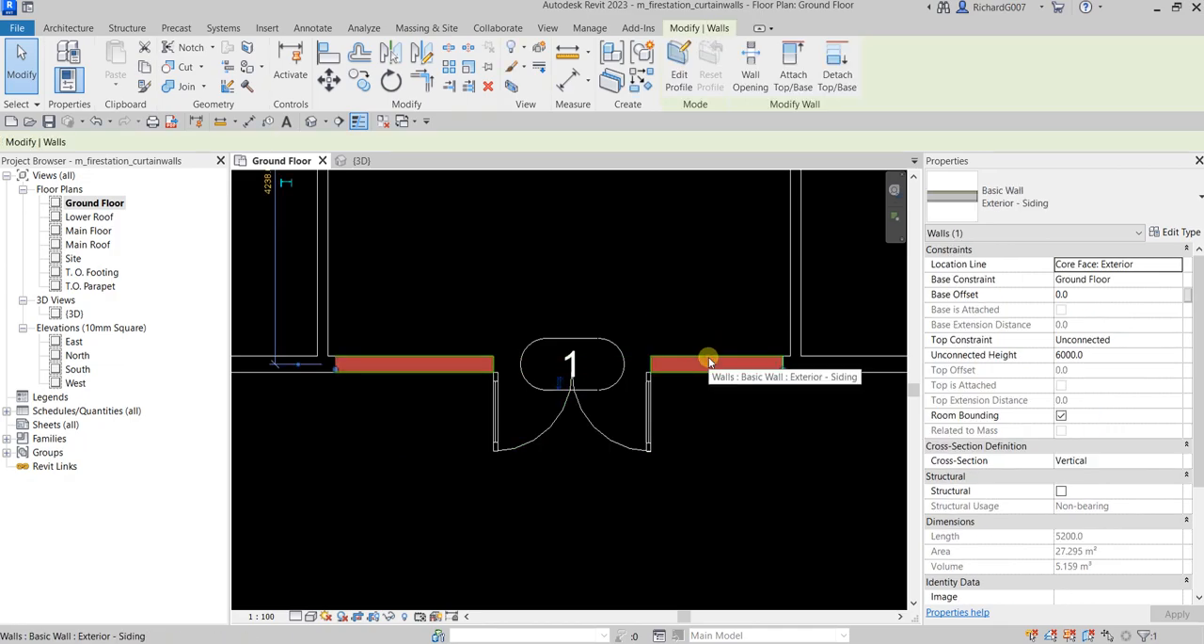
pyautogui.press('ctrl')
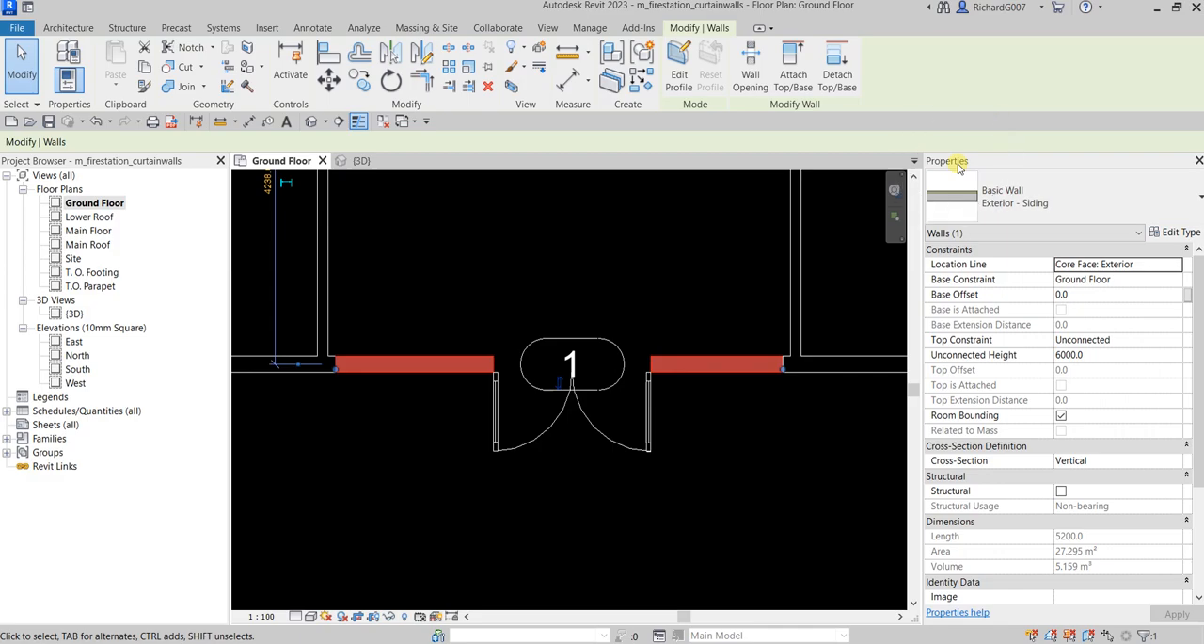
pyautogui.click(1174, 202)
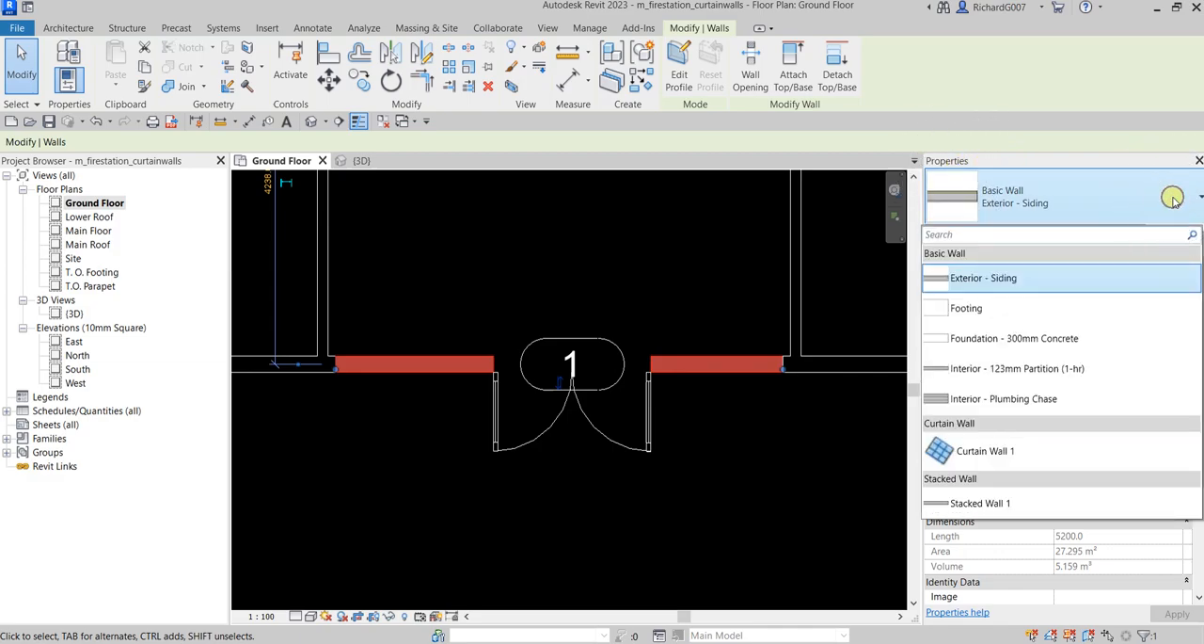
pyautogui.moveTo(999, 454)
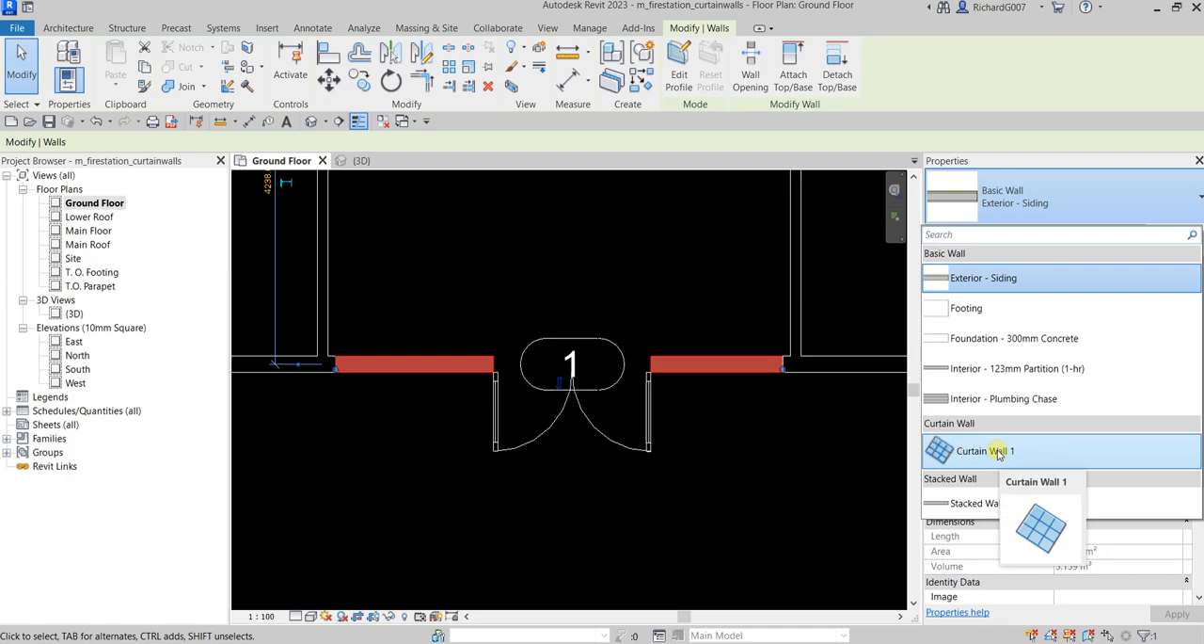
pyautogui.click(999, 452)
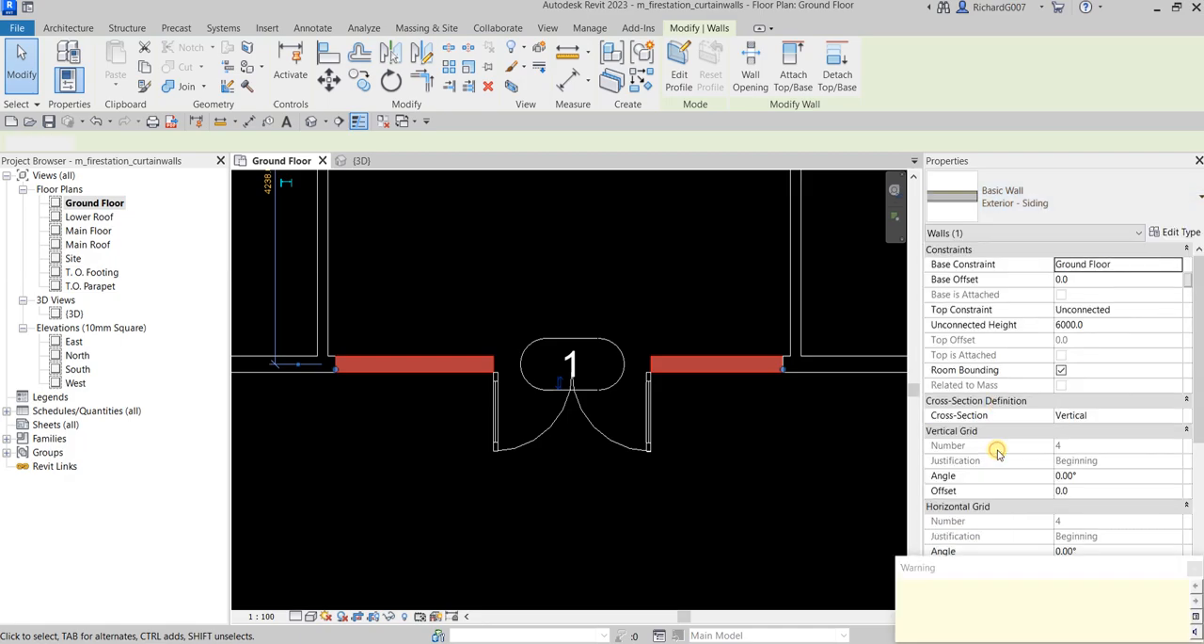
pyautogui.click(583, 396)
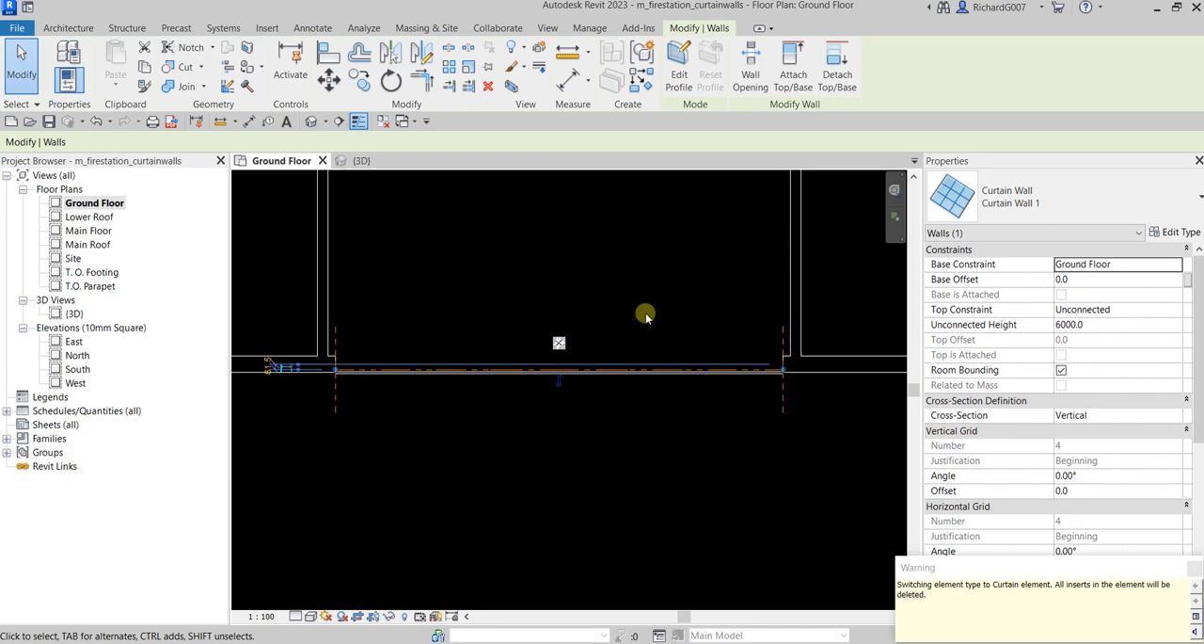
pyautogui.click(677, 378)
pyautogui.click(694, 491)
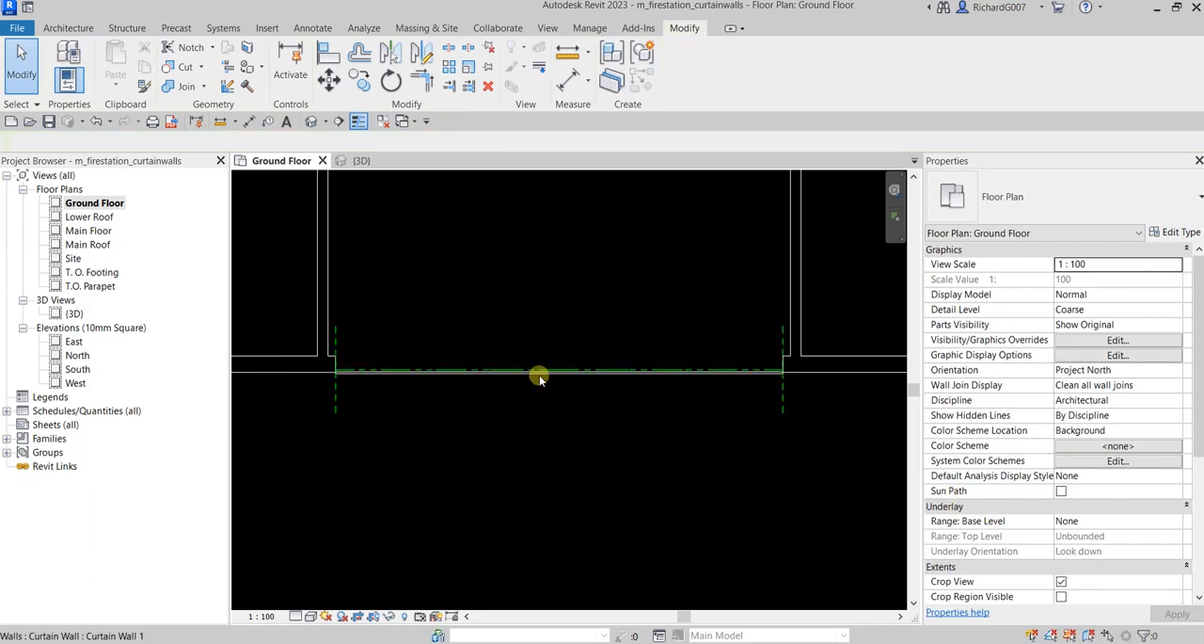
# Examine the new curtain wall segment in plan and in the 3D view, including its extents and properties
pyautogui.scroll(-4, 604, 493)
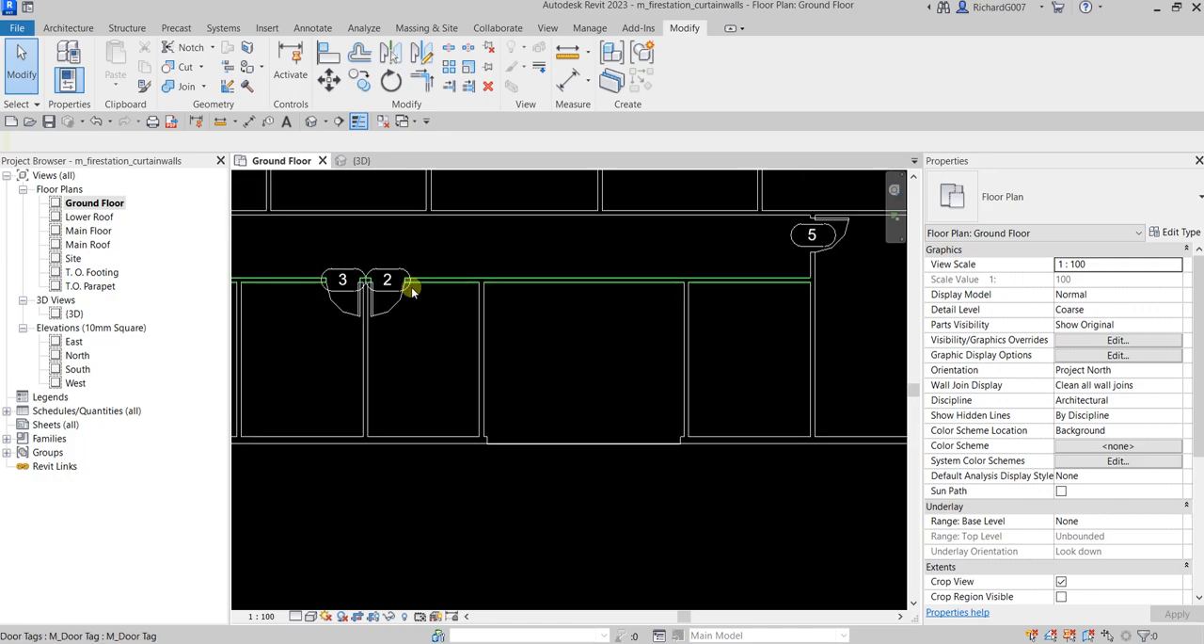
pyautogui.scroll(2, 612, 522)
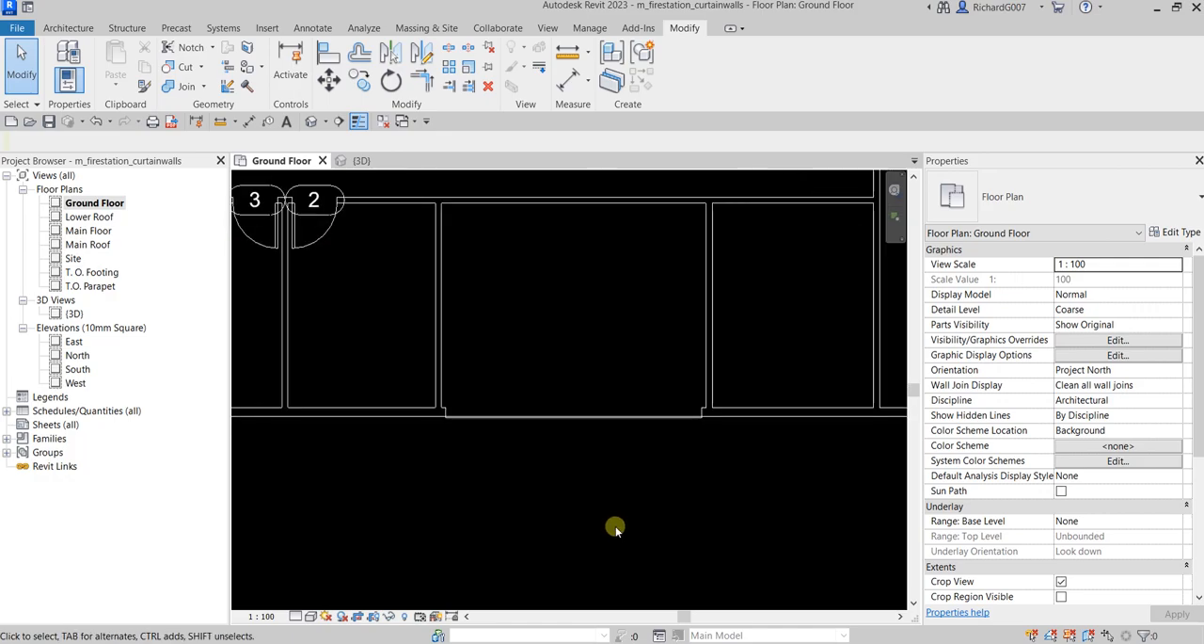
pyautogui.click(350, 162)
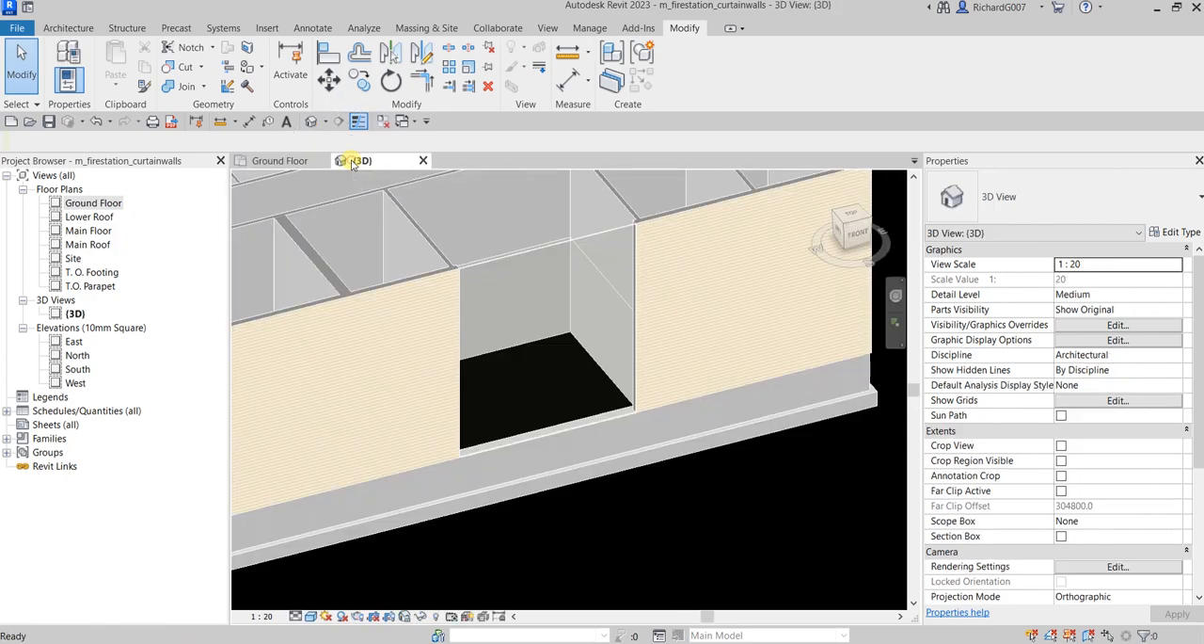
pyautogui.keyDown('shift'); pyautogui.moveTo(586, 377); pyautogui.dragTo(527, 443, button='middle'); pyautogui.keyUp('shift')
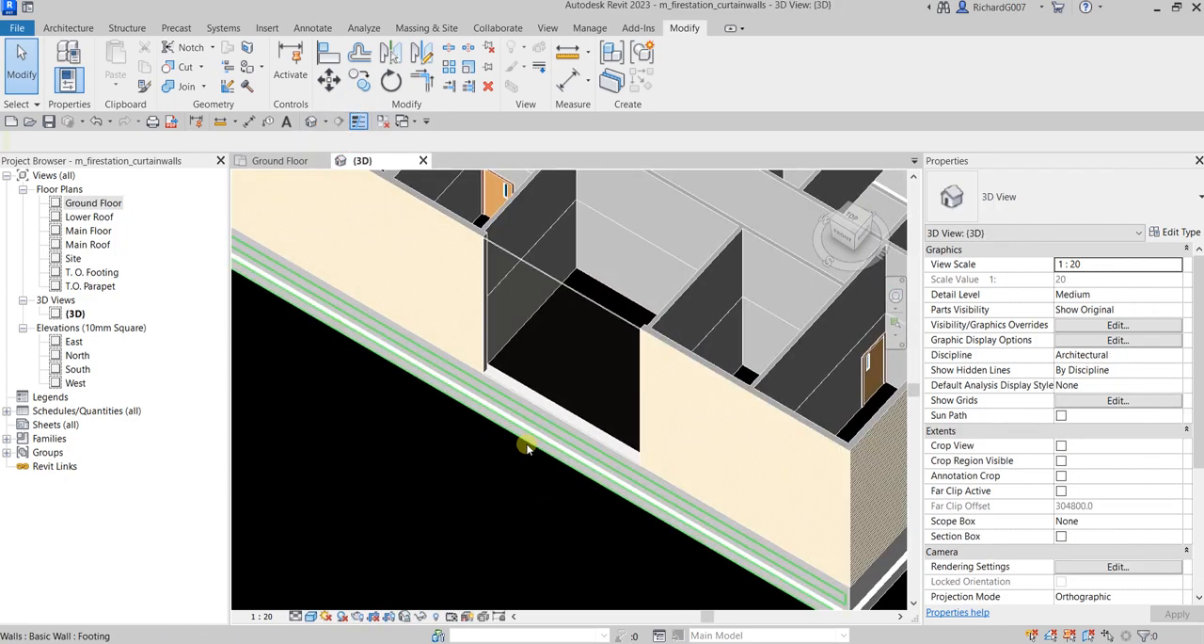
pyautogui.scroll(5, 584, 320)
pyautogui.keyDown('shift'); pyautogui.moveTo(672, 417); pyautogui.dragTo(640, 380, button='middle'); pyautogui.keyUp('shift')
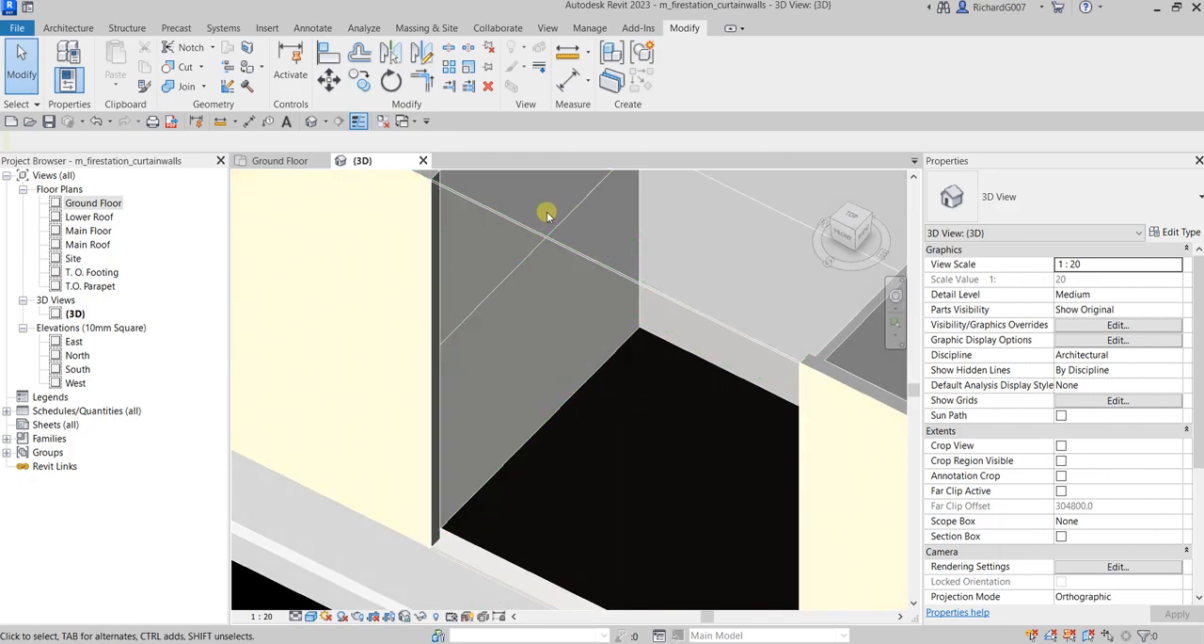
pyautogui.click(584, 262)
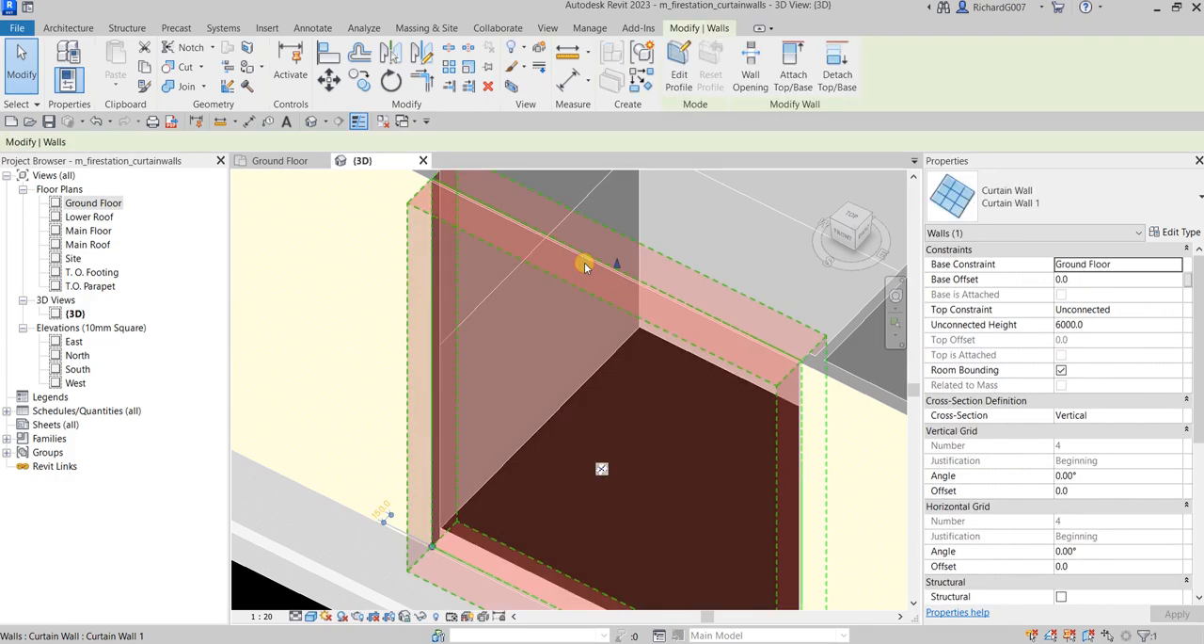
pyautogui.scroll(-4, 584, 264)
pyautogui.scroll(2, 586, 262)
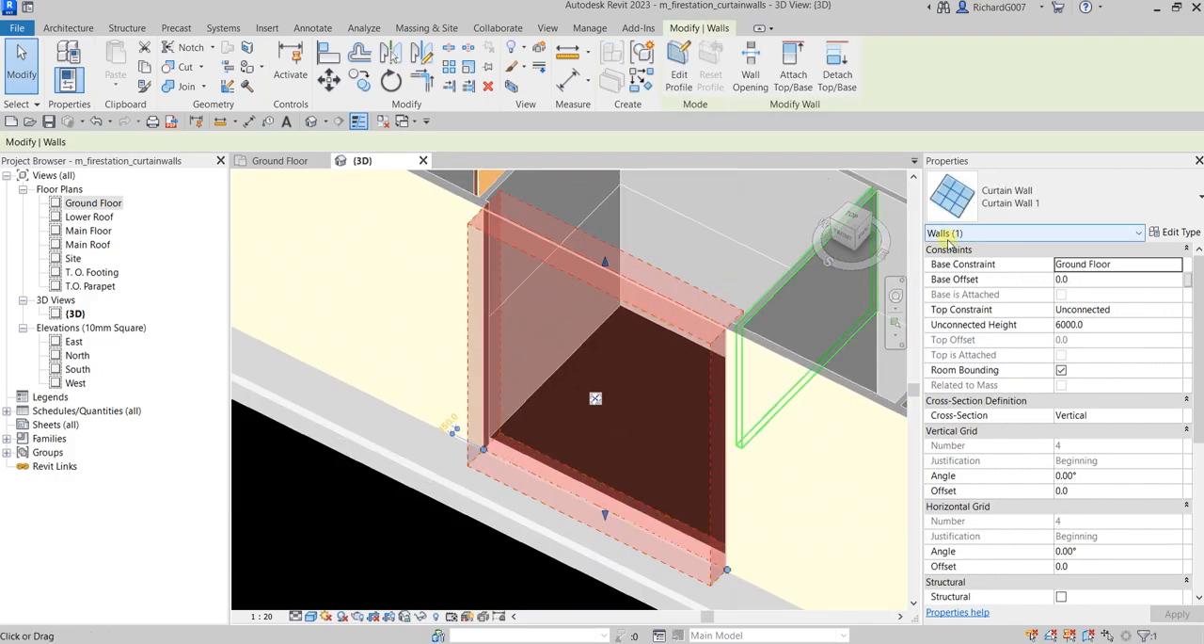
pyautogui.click(389, 522)
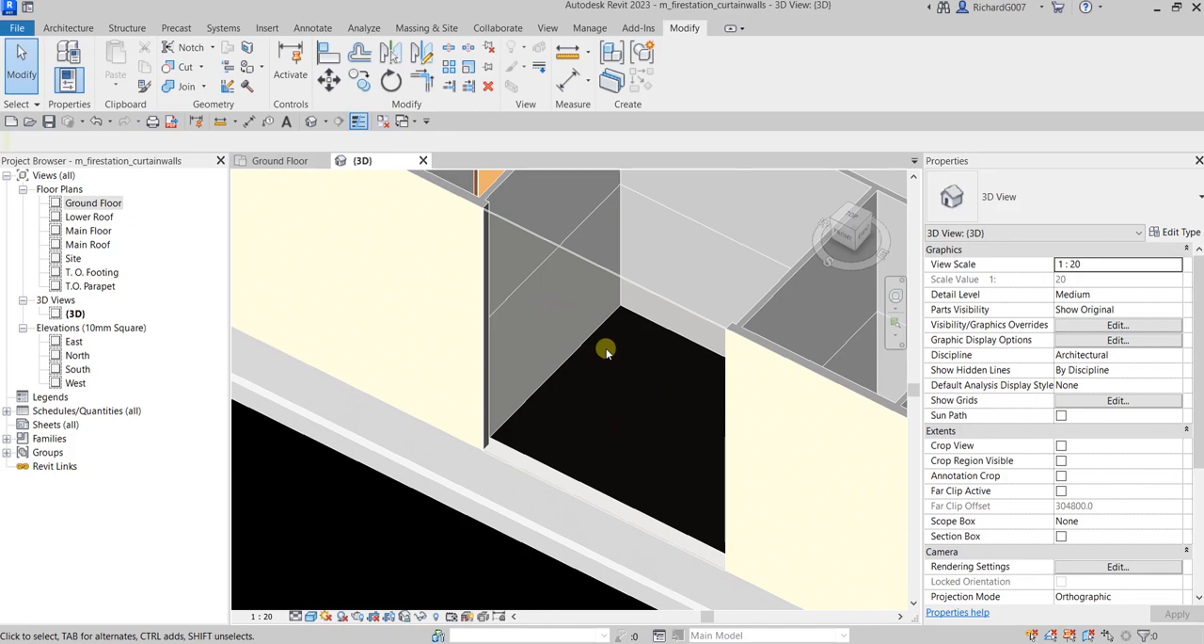
# Open the material choices for the system panel type used by the curtain wall's single glazing panel
pyautogui.click(595, 270)
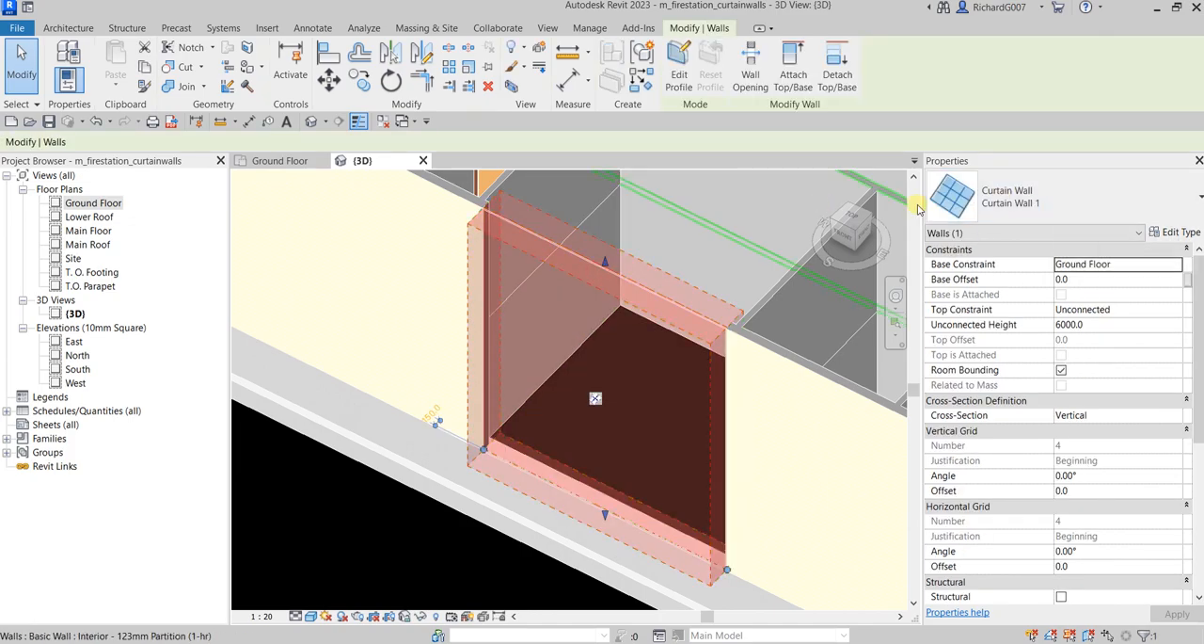
pyautogui.click(310, 536)
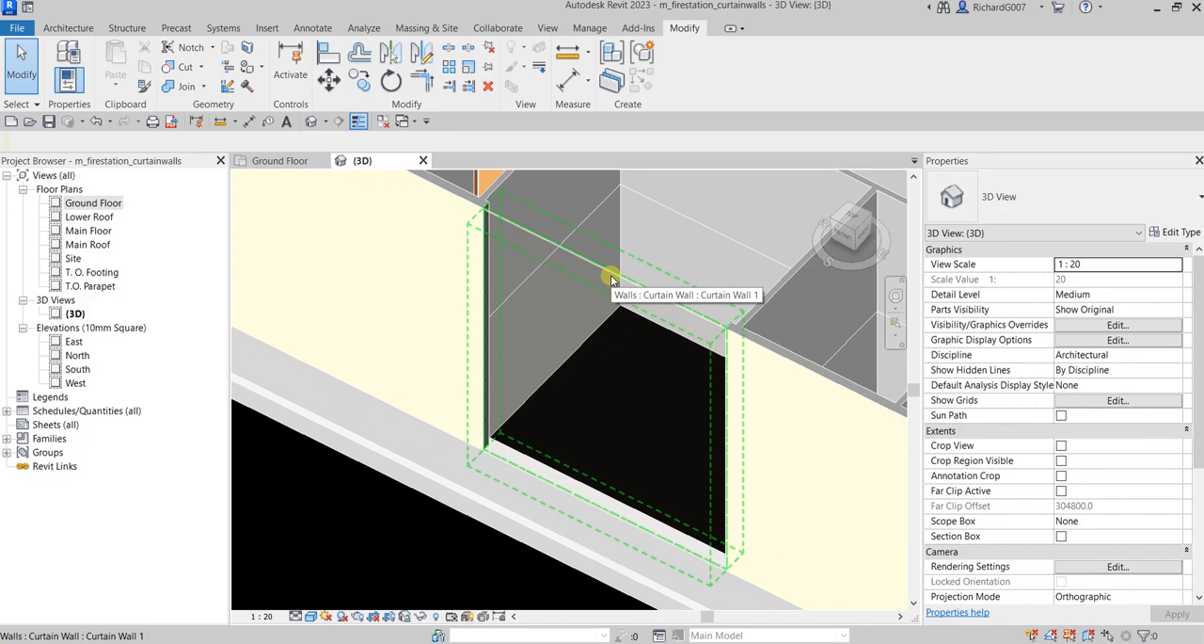
pyautogui.press('Tab')
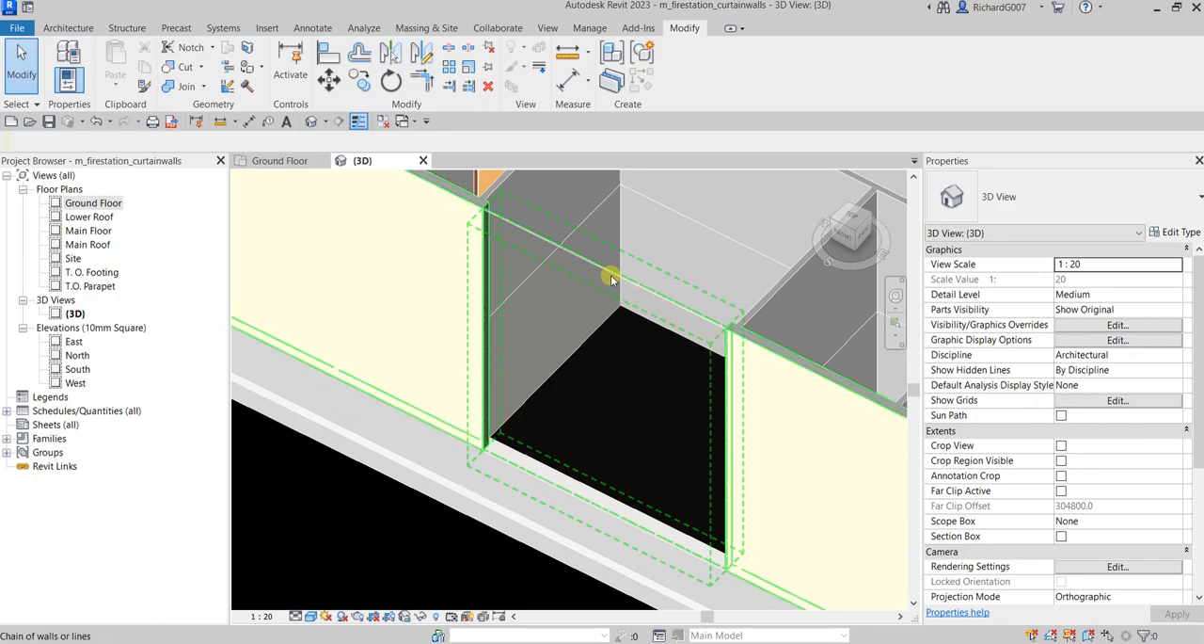
pyautogui.press('Tab')
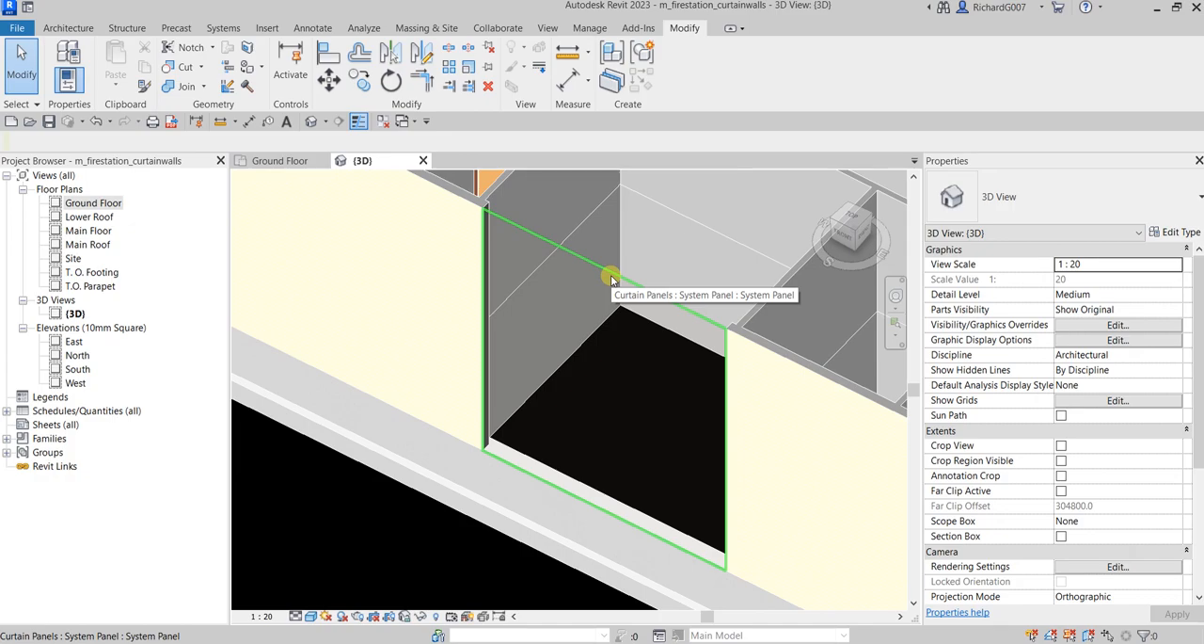
pyautogui.click(612, 279)
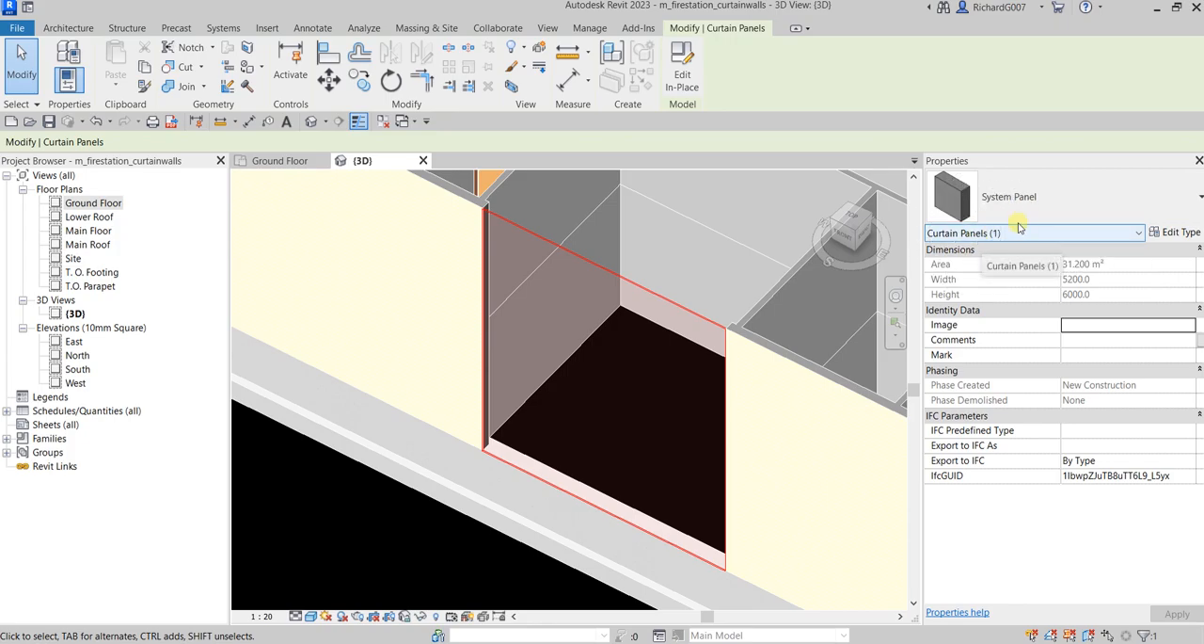
pyautogui.click(1171, 232)
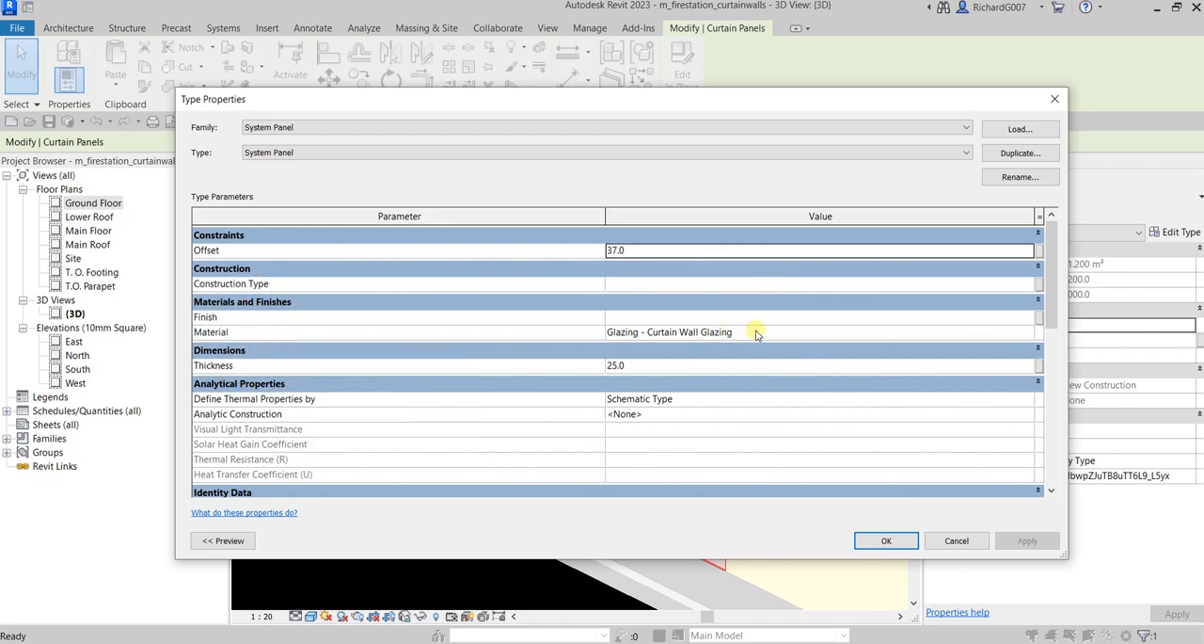
pyautogui.click(1016, 336)
pyautogui.click(1031, 332)
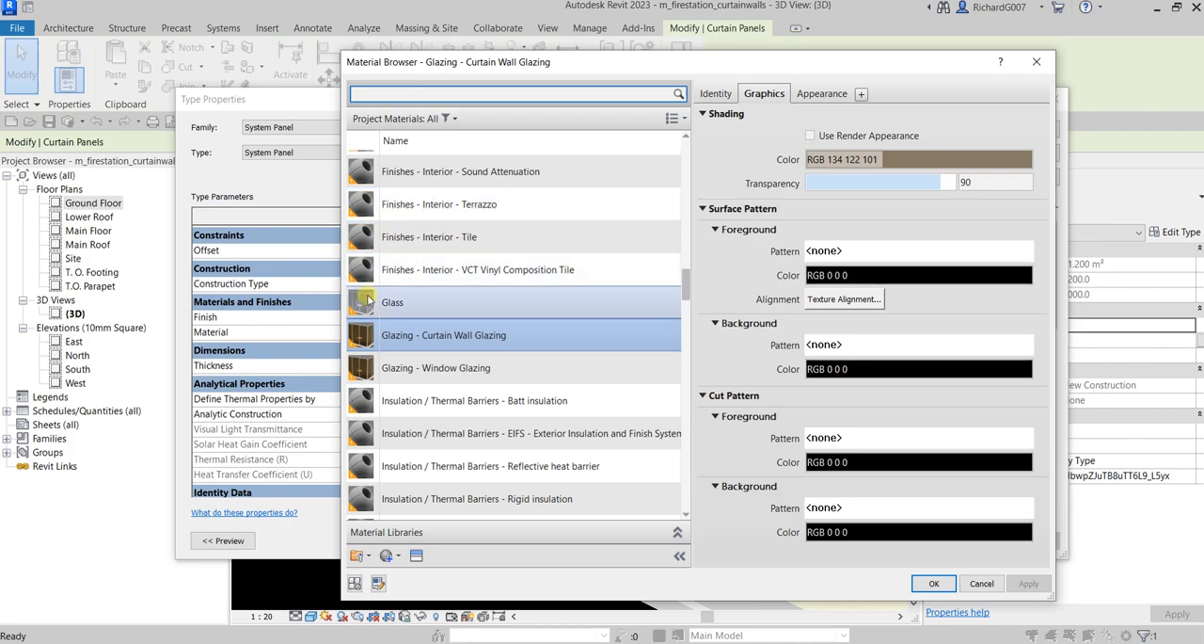
# Duplicate the Glazing - Curtain Wall Glazing material with its assets and name the copy Glazing - Curtain Wall Glazing - Blue
pyautogui.rightClick(434, 339)
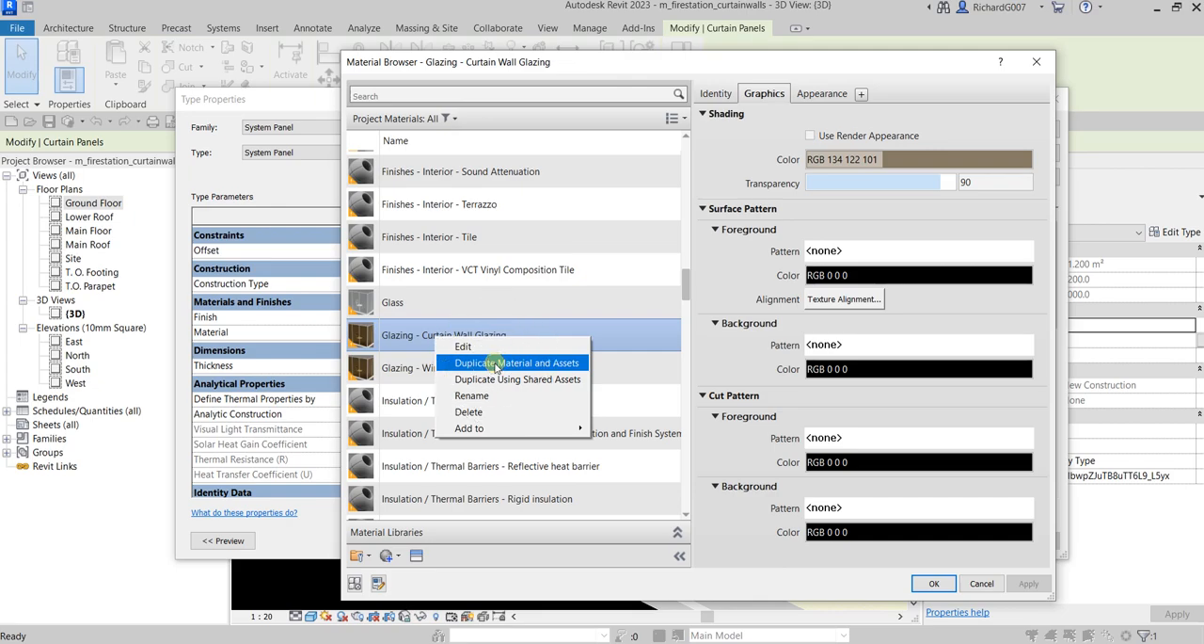
pyautogui.click(496, 363)
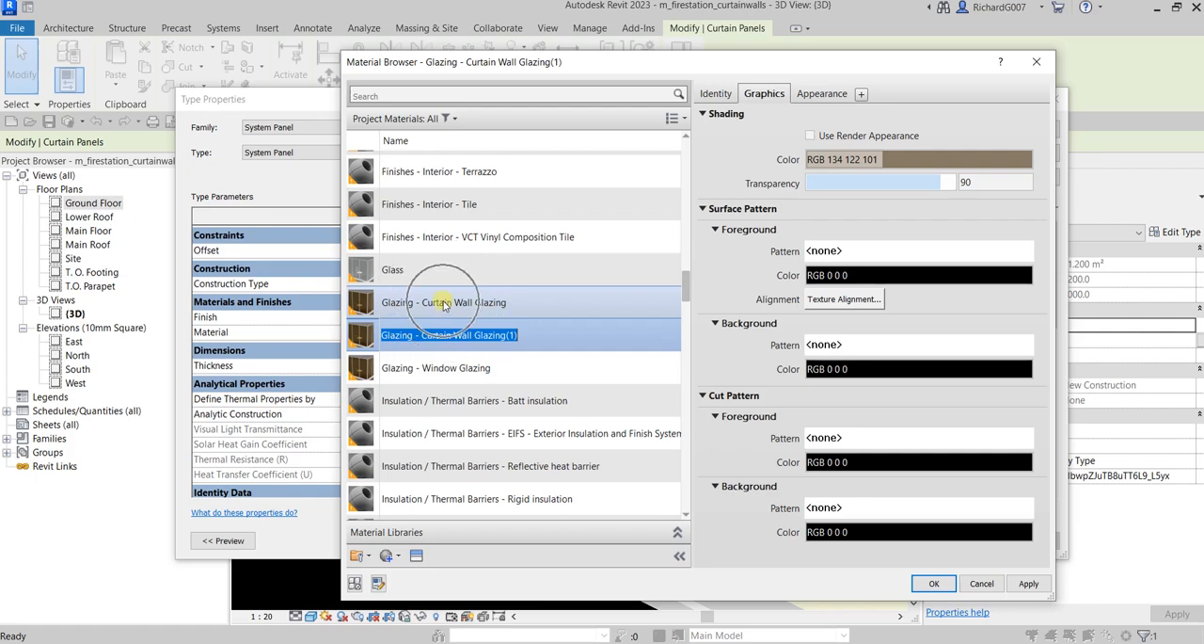
pyautogui.click(505, 335)
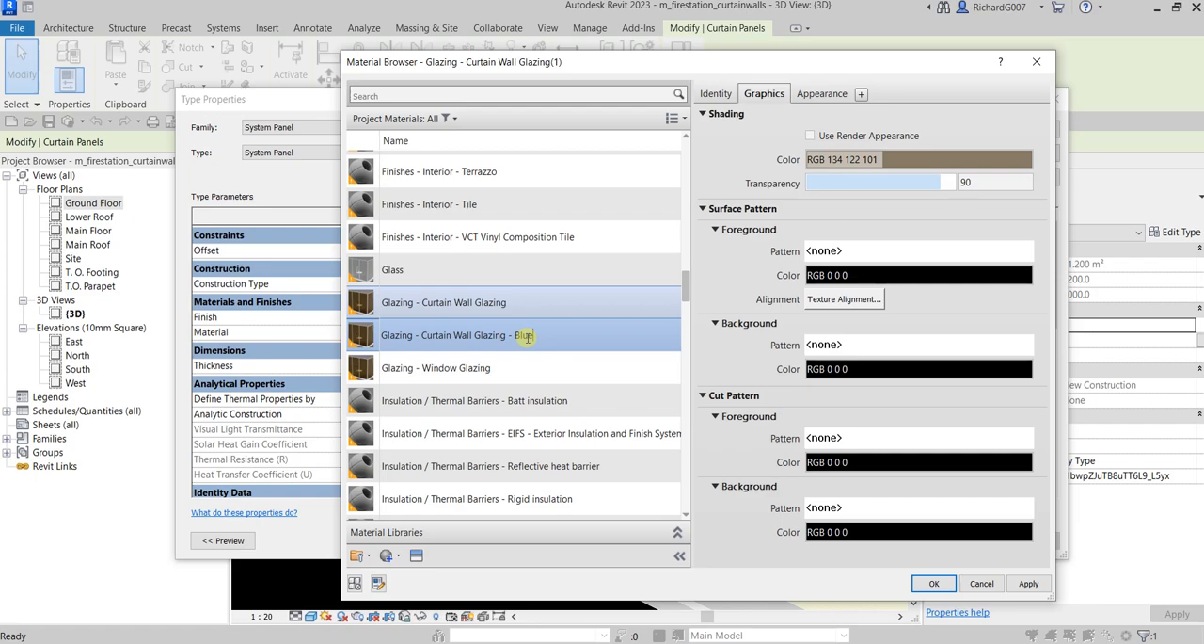
pyautogui.press('Return')
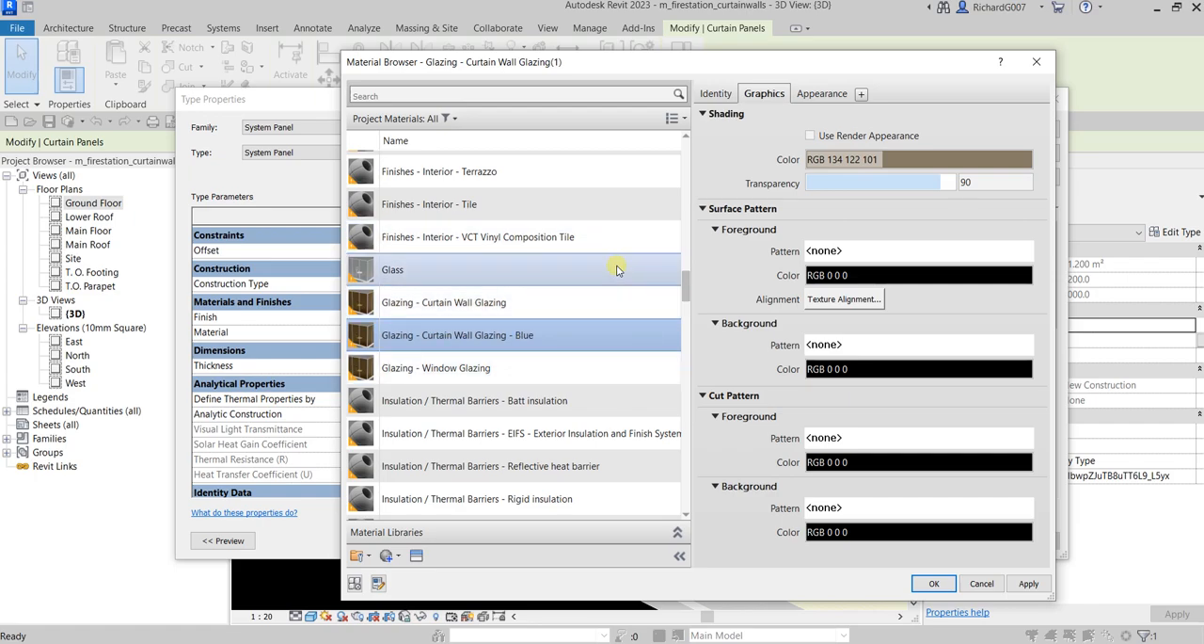
# Give the new glazing material a lightened blue shading color and assign it to the System Panel type
pyautogui.click(765, 93)
pyautogui.click(915, 160)
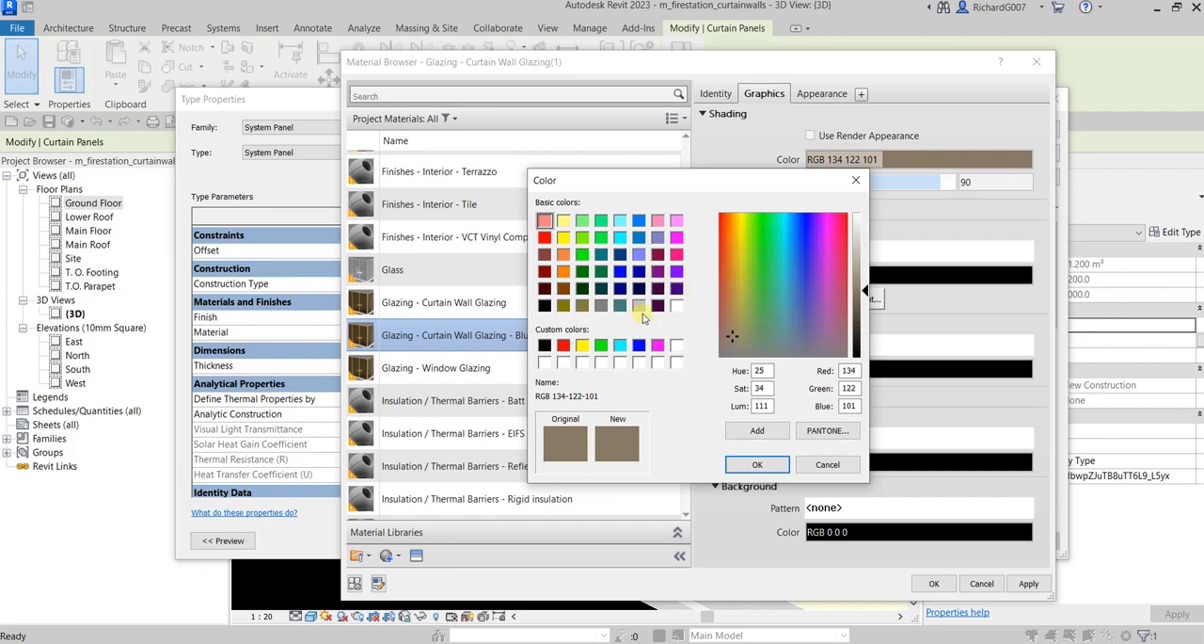
pyautogui.moveTo(794, 281); pyautogui.dragTo(807, 301)
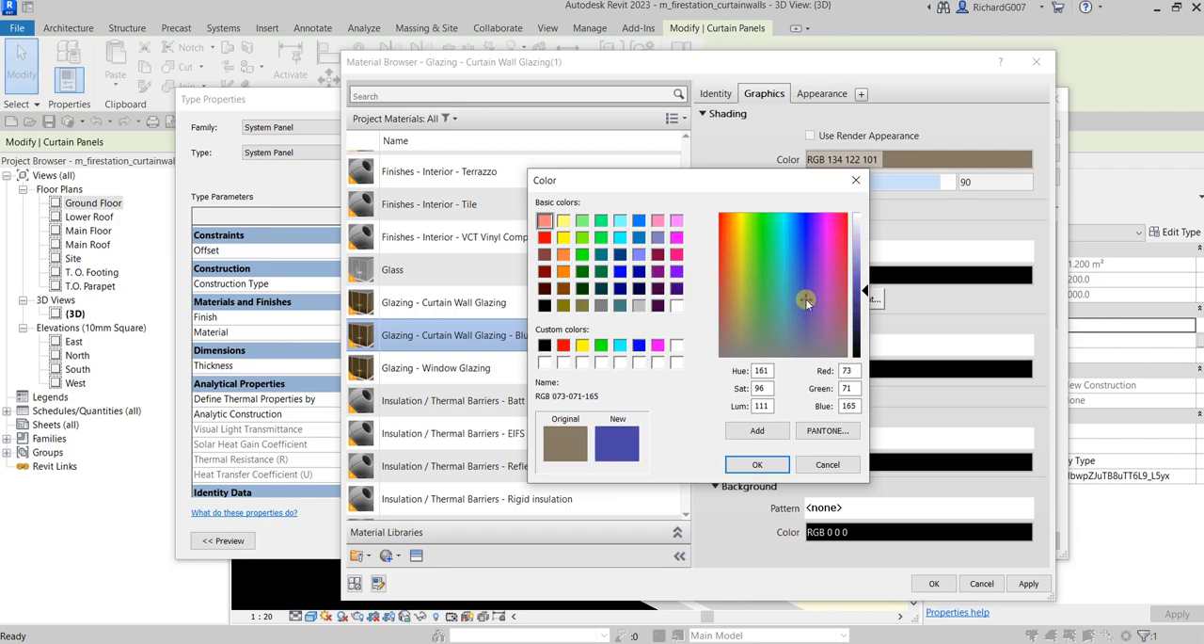
pyautogui.click(639, 346)
pyautogui.moveTo(866, 277); pyautogui.dragTo(865, 256)
pyautogui.click(765, 461)
pyautogui.click(932, 583)
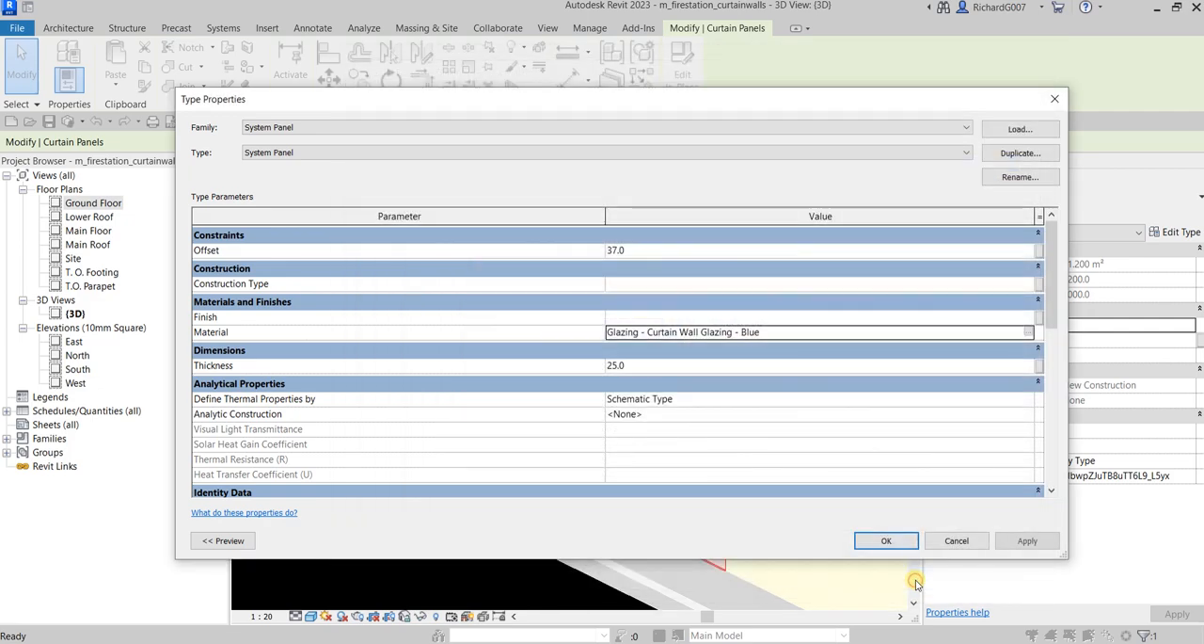
pyautogui.click(859, 538)
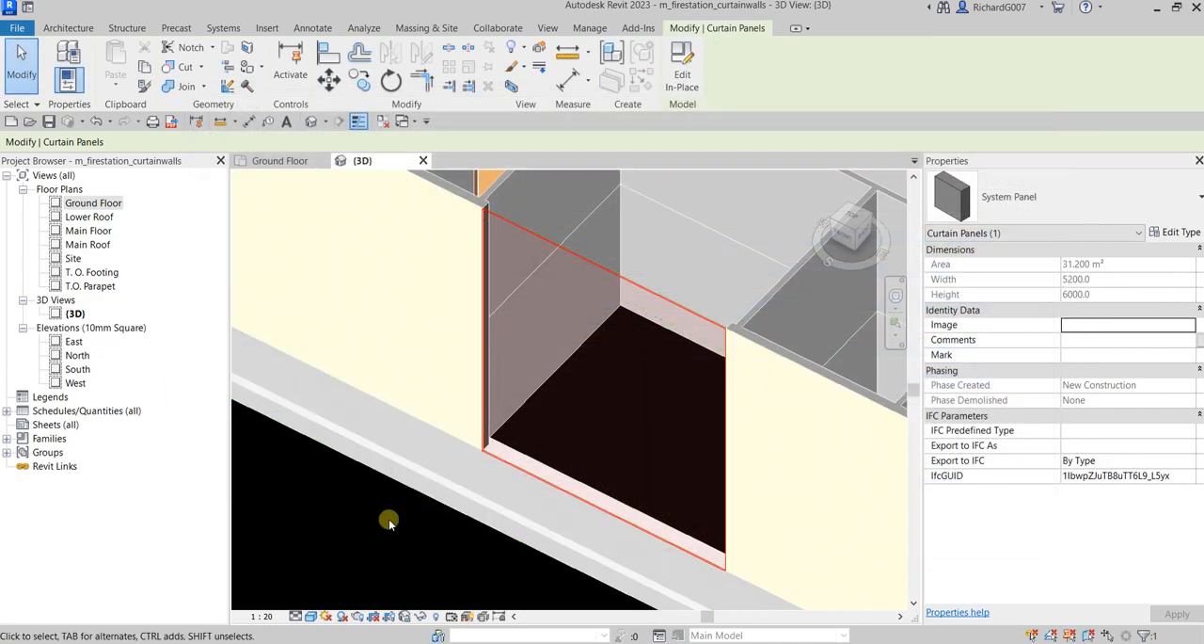
pyautogui.press('Escape')
pyautogui.scroll(-2, 387, 519)
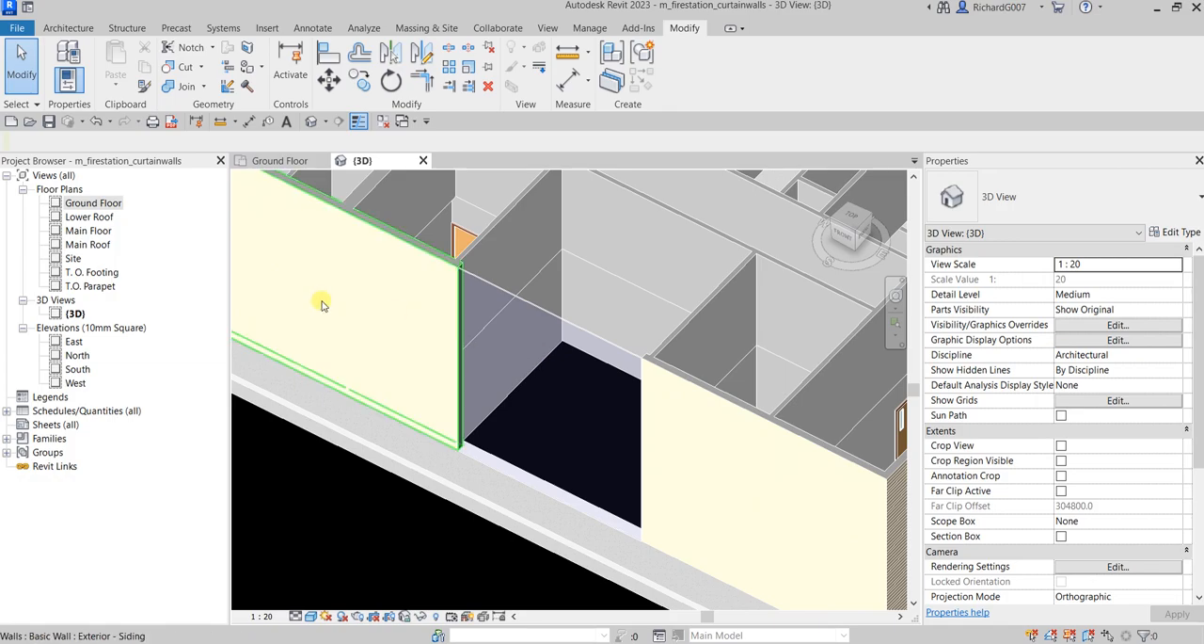
# In the Ground Floor plan, place all-segment curtain grid lines 700 mm from the curtain wall's left end and 800 mm further along
pyautogui.click(295, 161)
pyautogui.scroll(2, 571, 462)
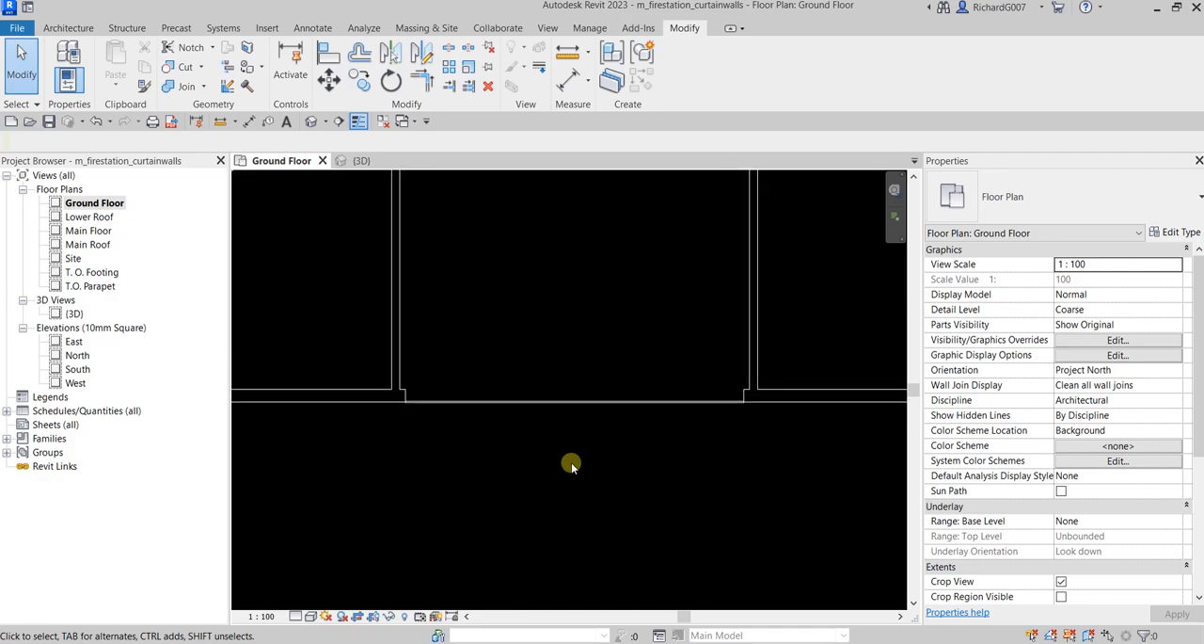
pyautogui.click(80, 26)
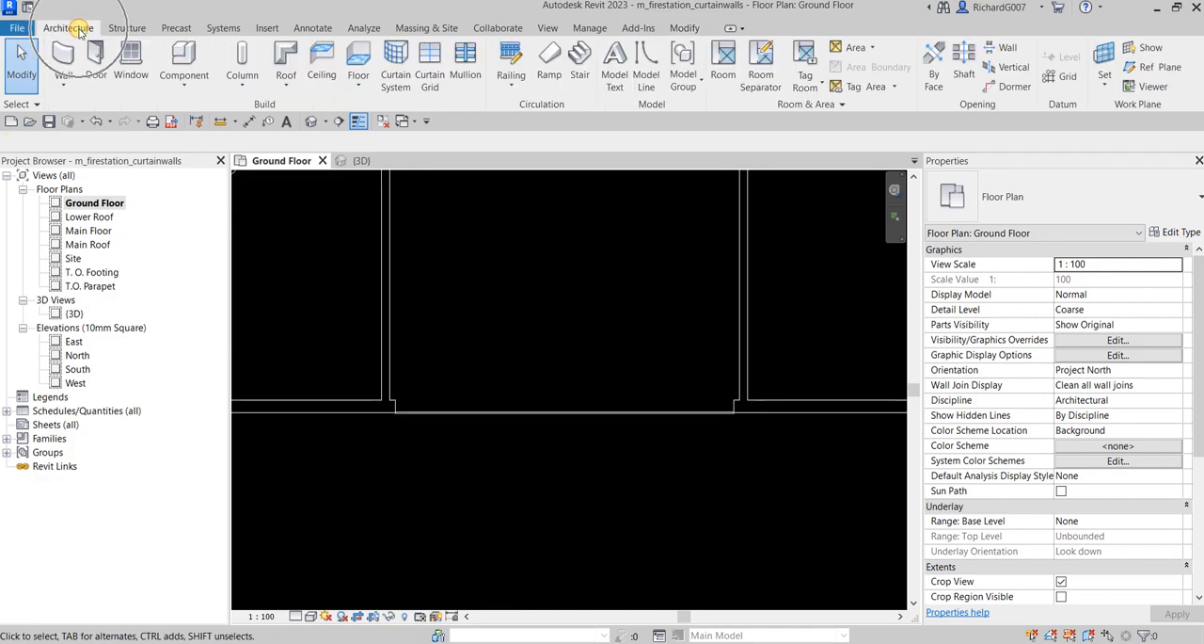
pyautogui.click(431, 80)
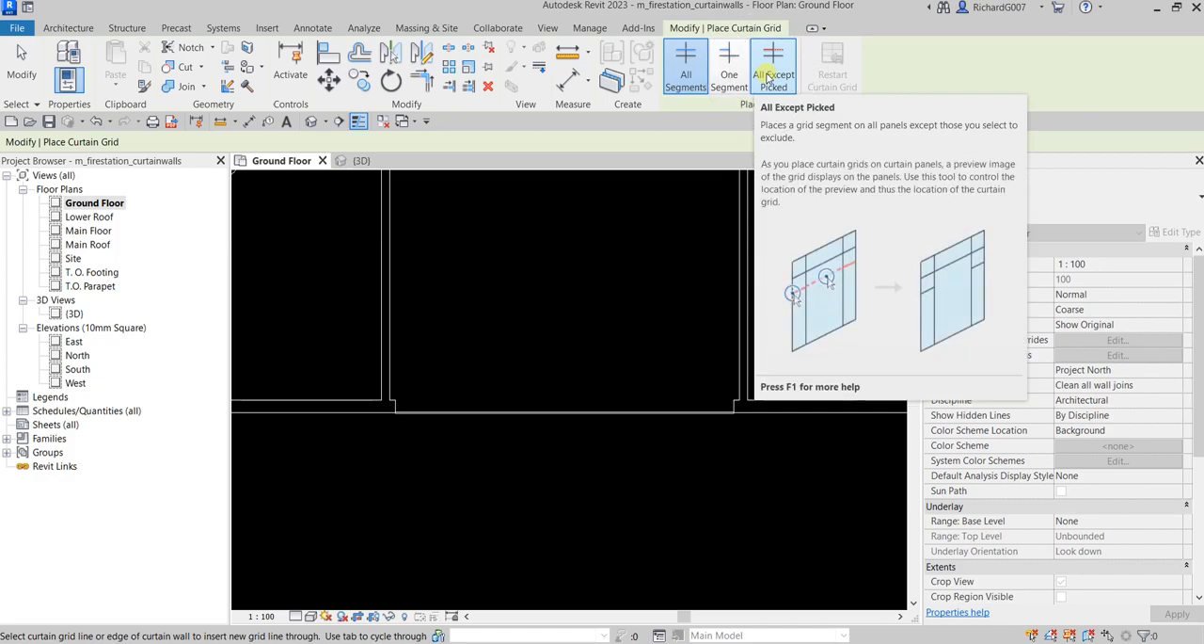
pyautogui.click(695, 85)
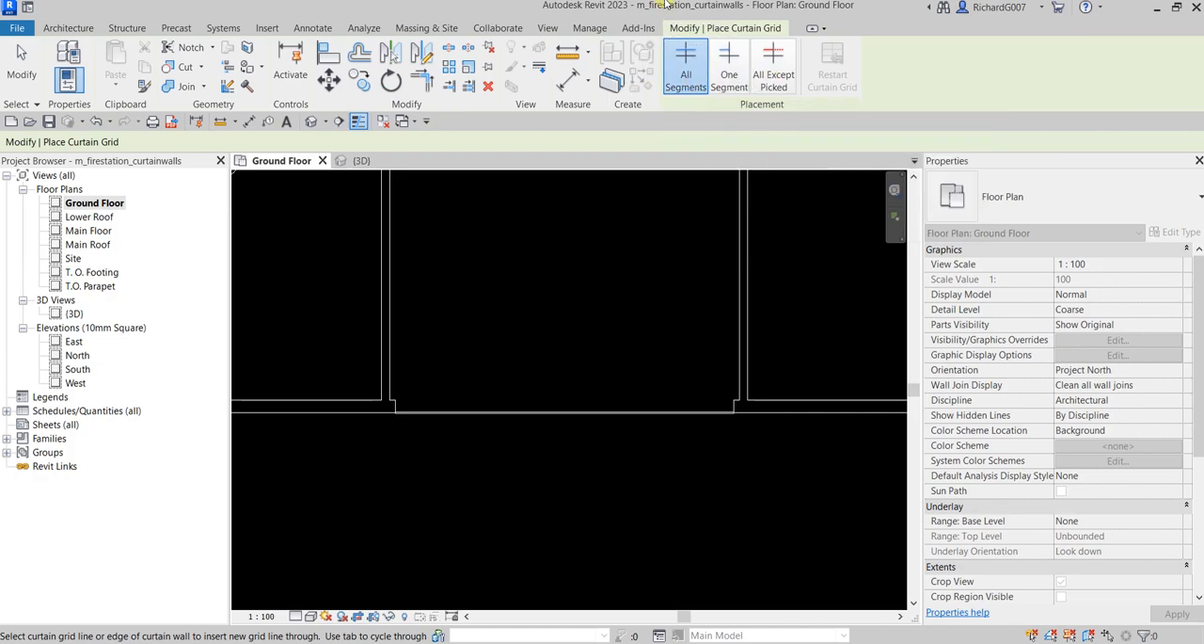
pyautogui.scroll(2, 381, 425)
pyautogui.scroll(1, 417, 437)
pyautogui.scroll(1, 466, 414)
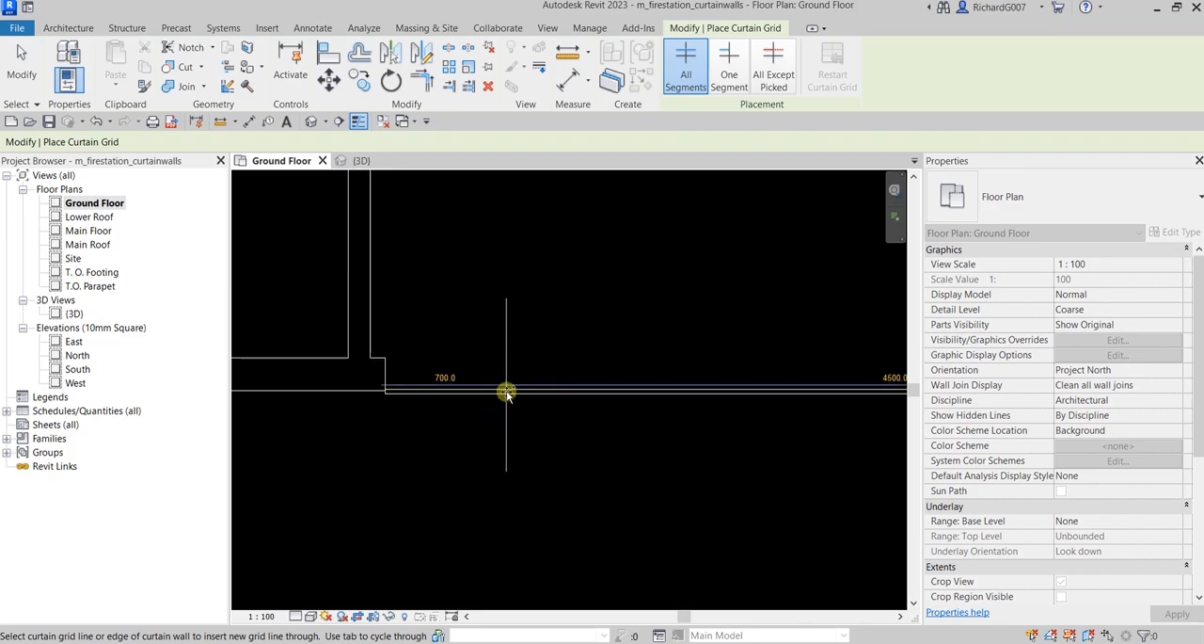
pyautogui.click(506, 392)
pyautogui.click(644, 393)
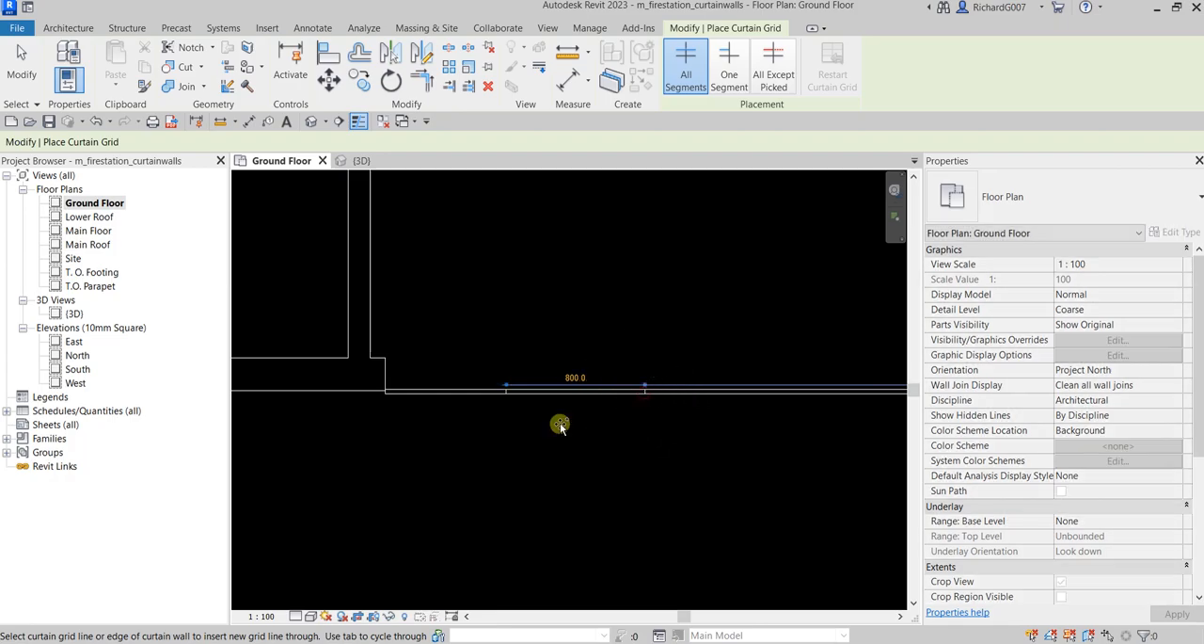
# Place matching curtain grid lines 700 mm from the curtain wall's right end and 800 mm further in, and check them in 3D
pyautogui.scroll(-2, 573, 433)
pyautogui.moveTo(781, 438); pyautogui.dragTo(450, 443, button='middle')
pyautogui.scroll(2, 569, 434)
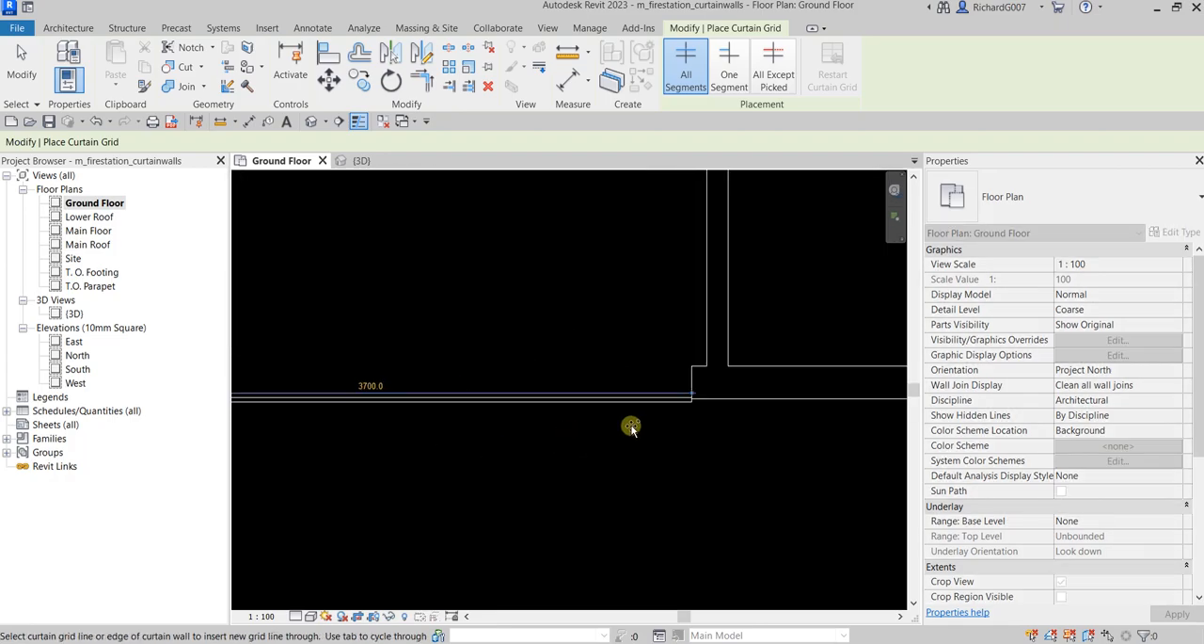
pyautogui.click(569, 405)
pyautogui.moveTo(478, 424); pyautogui.dragTo(576, 435, button='middle')
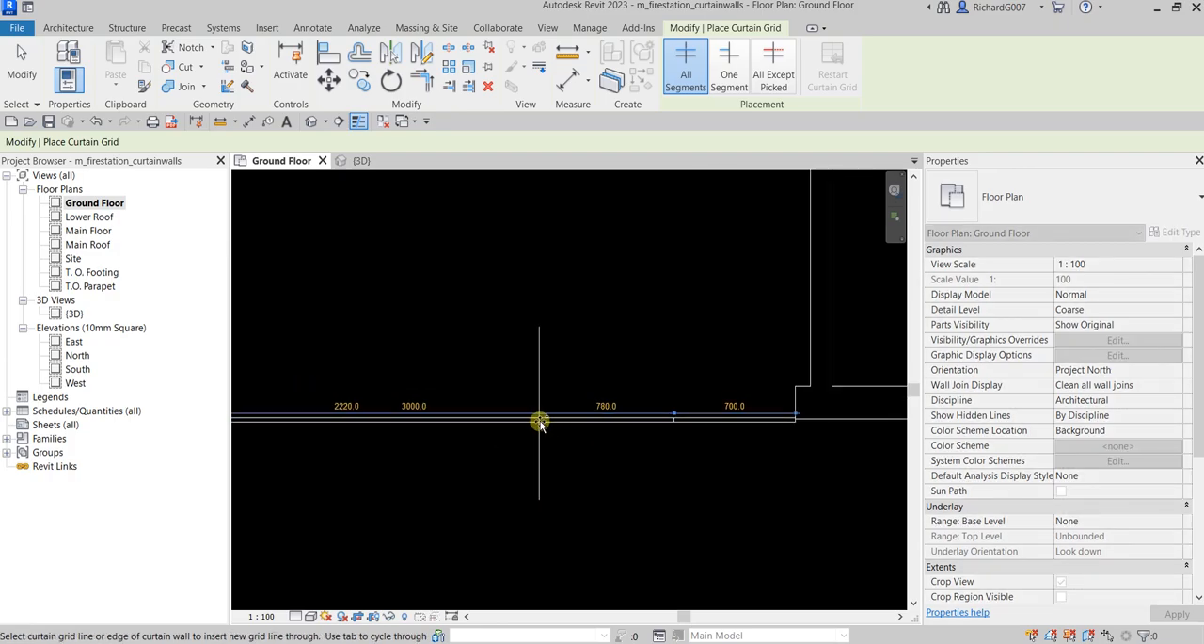
pyautogui.click(539, 420)
pyautogui.scroll(-2, 608, 458)
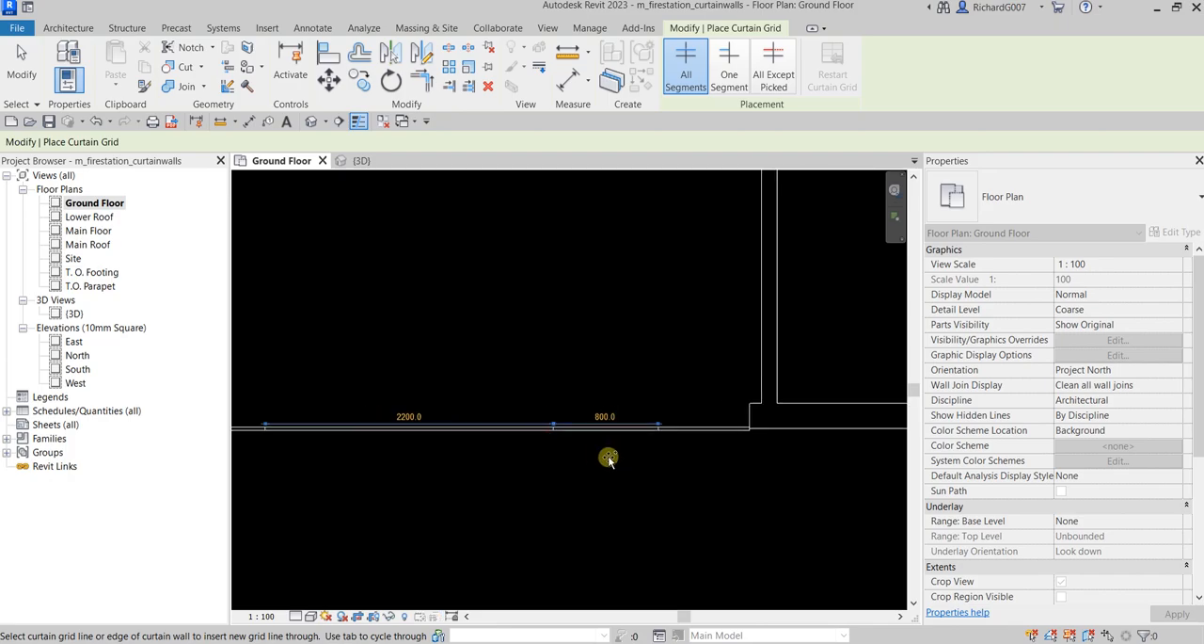
pyautogui.click(22, 58)
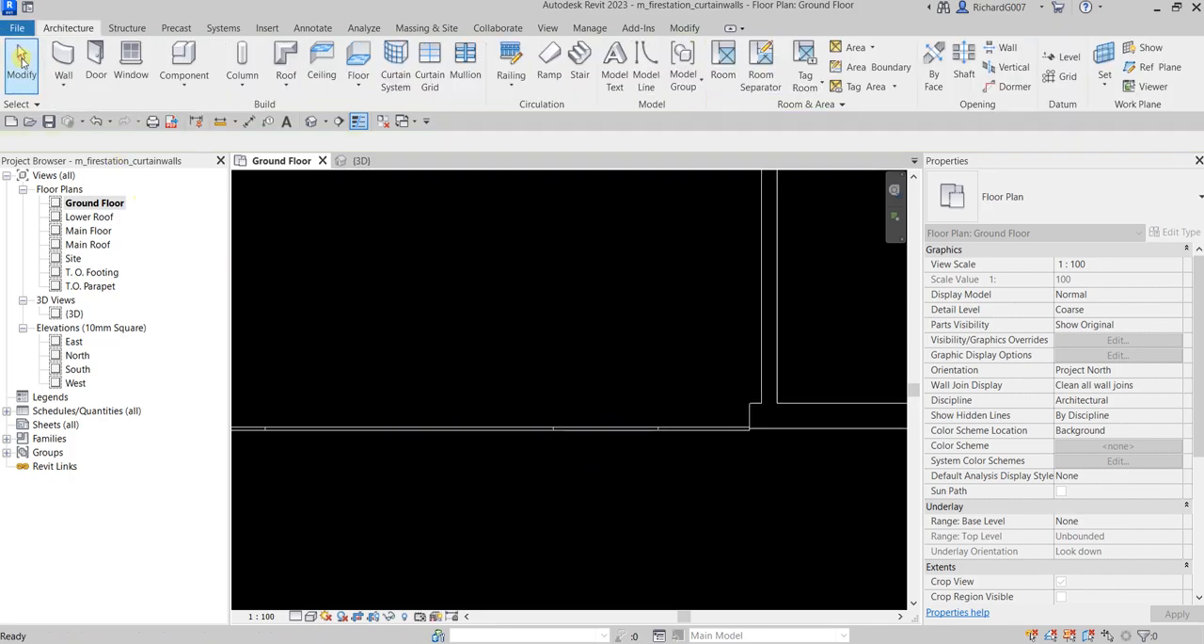
pyautogui.click(361, 162)
pyautogui.scroll(5, 568, 414)
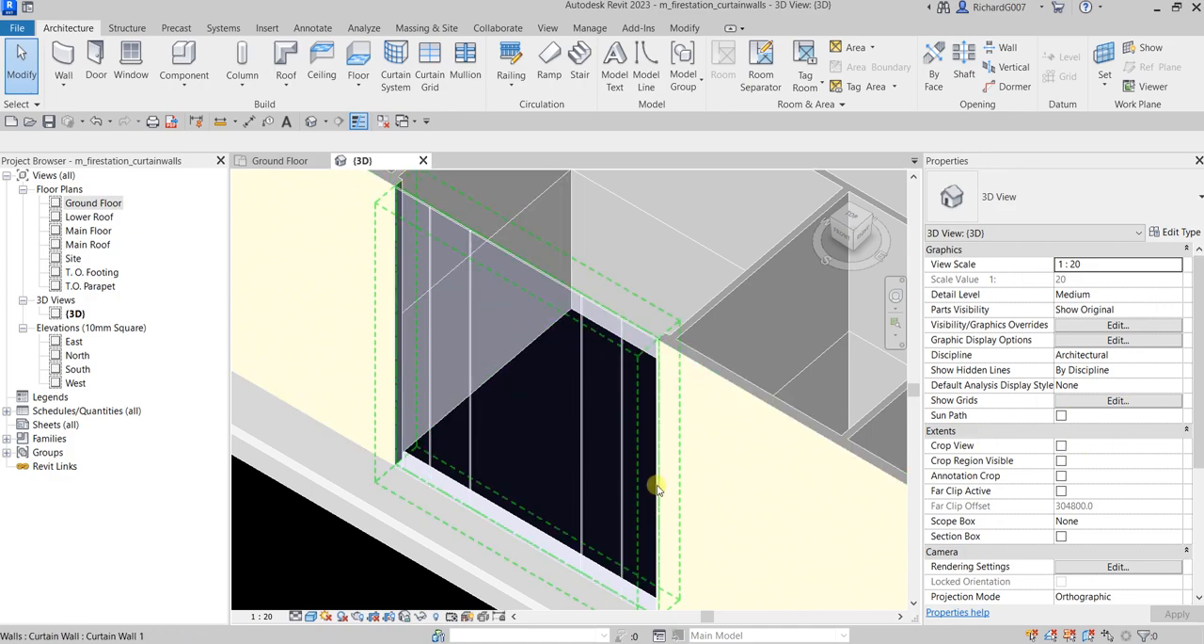
# Open the South elevation and set its visual style to Shaded
pyautogui.click(280, 160)
pyautogui.scroll(3, 379, 411)
pyautogui.moveTo(380, 411); pyautogui.dragTo(440, 402, button='middle')
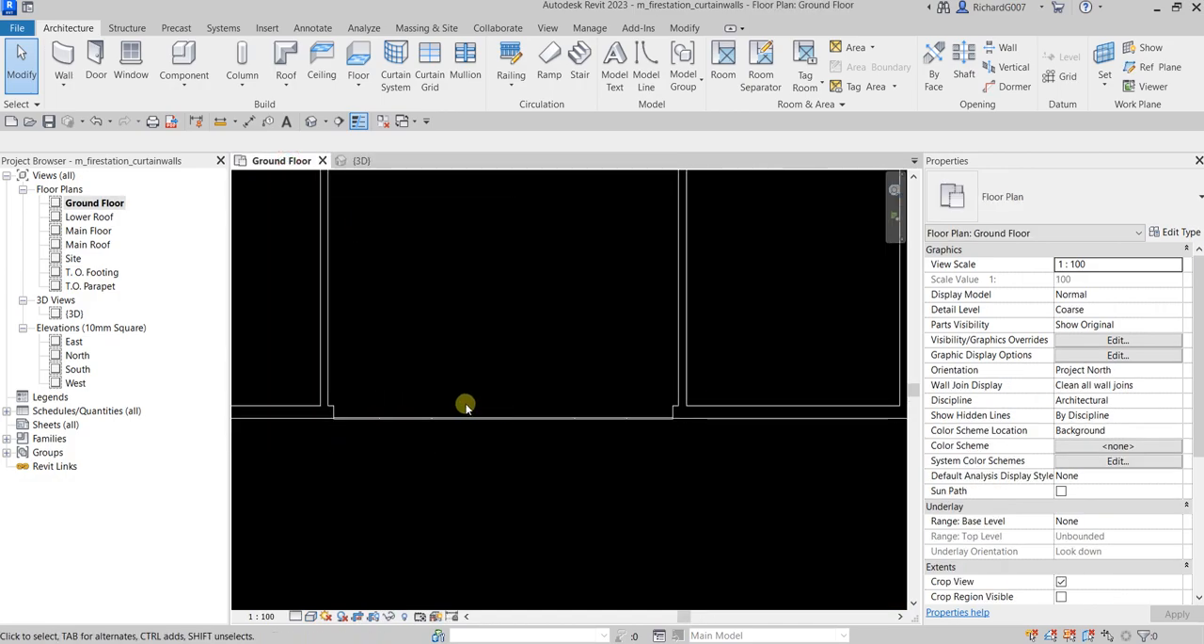
pyautogui.doubleClick(77, 370)
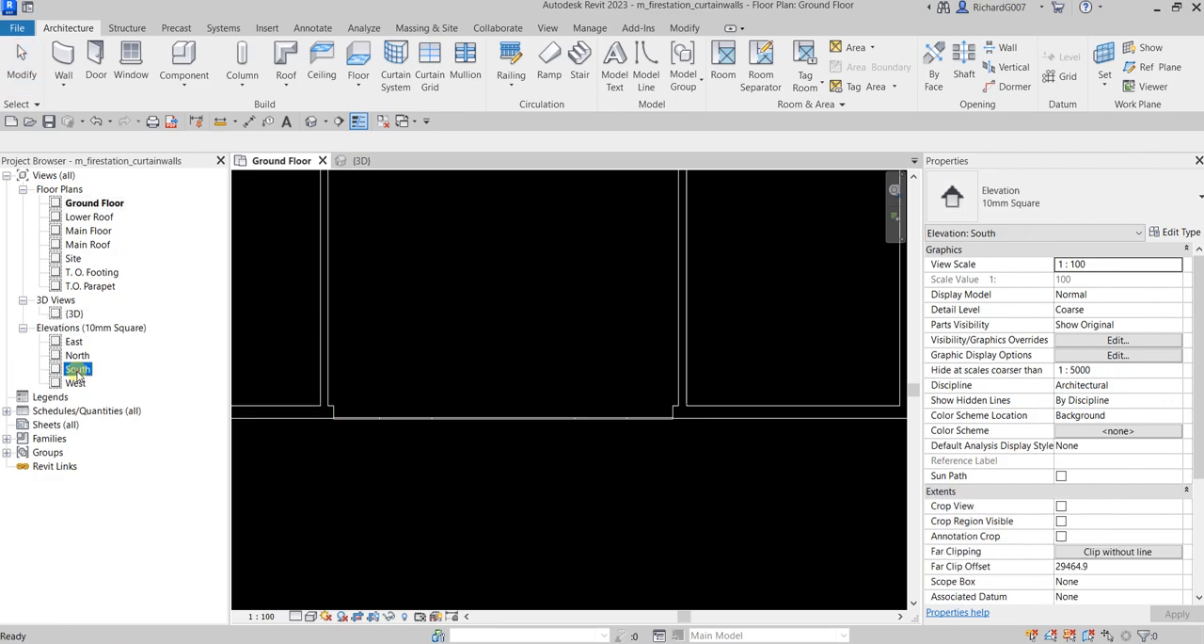
pyautogui.scroll(5, 630, 390)
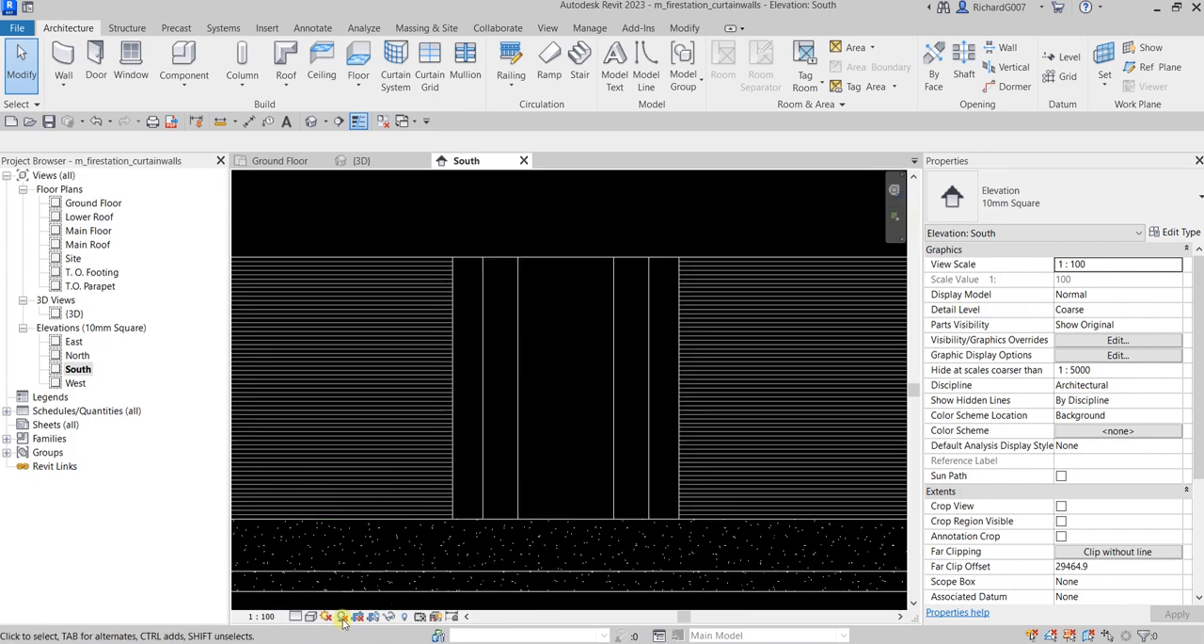
pyautogui.click(312, 617)
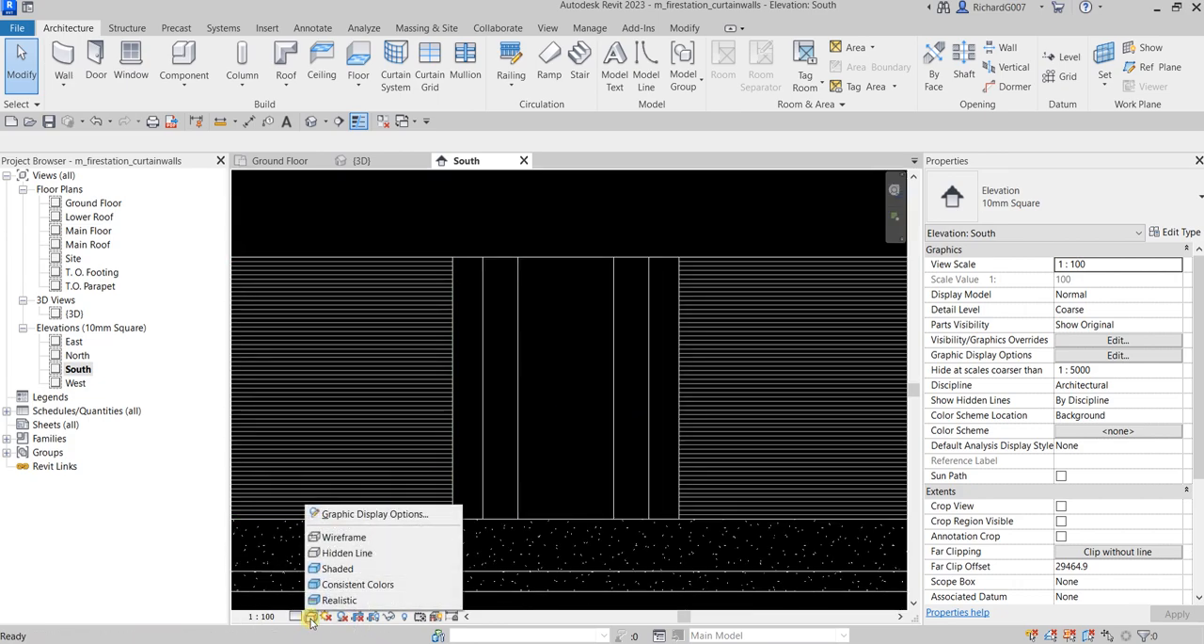
pyautogui.click(337, 569)
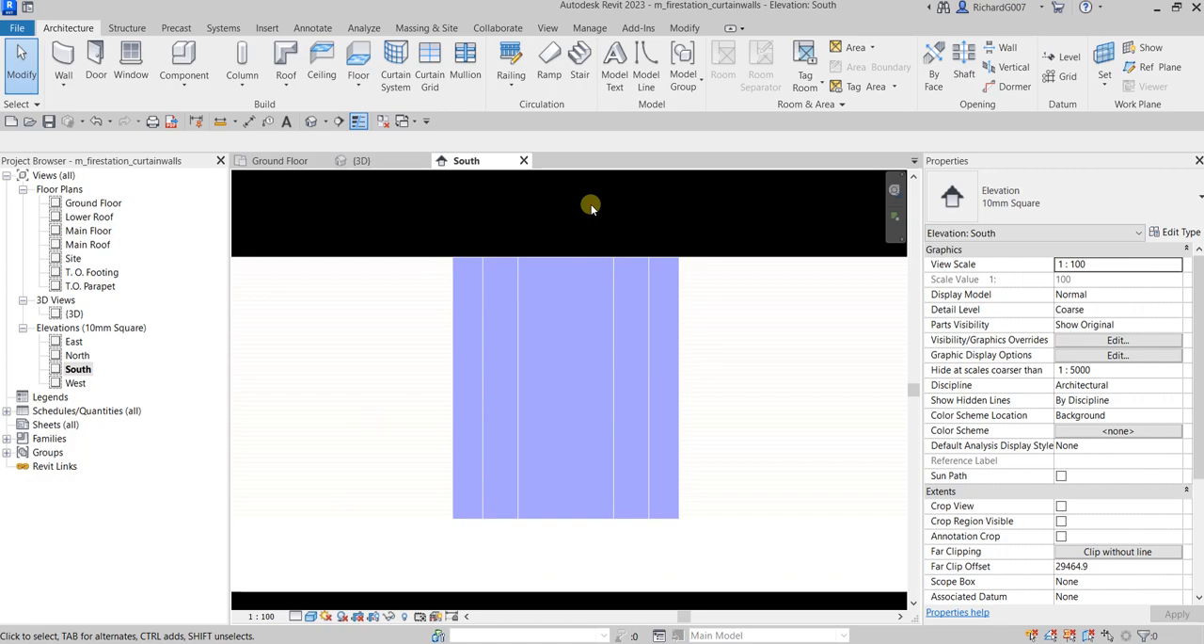
pyautogui.scroll(-1, 587, 213)
pyautogui.moveTo(604, 213); pyautogui.dragTo(564, 223, button='middle')
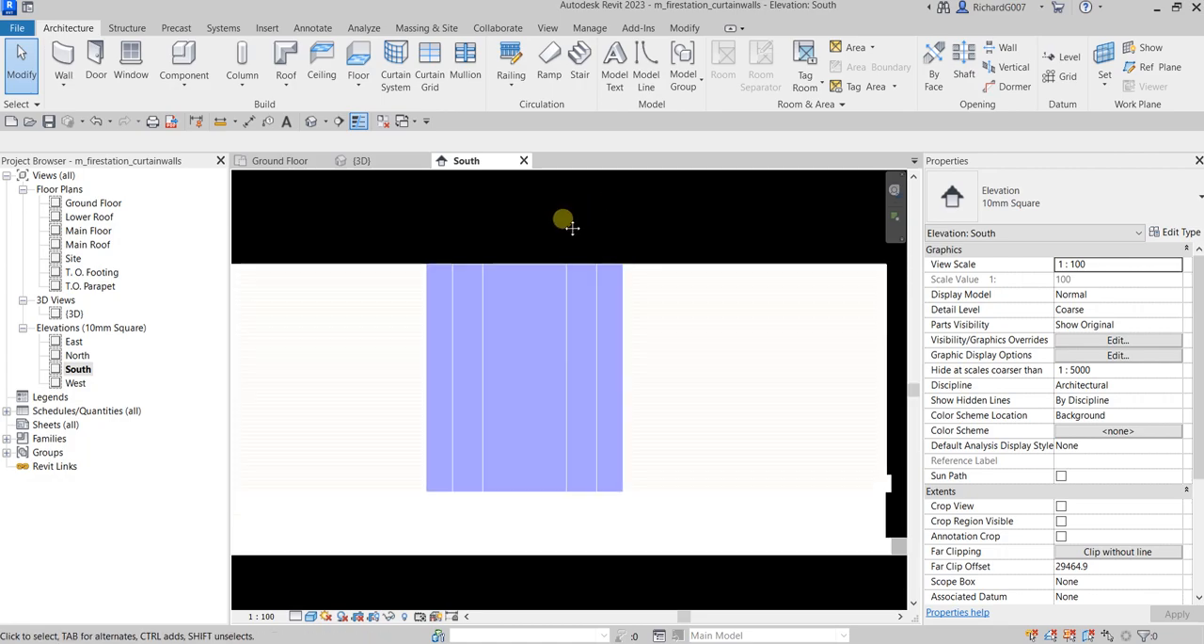
# Place two horizontal all-segment curtain grid lines on the curtain wall, about 1400 mm above its base and about 1900 mm further up
pyautogui.click(84, 30)
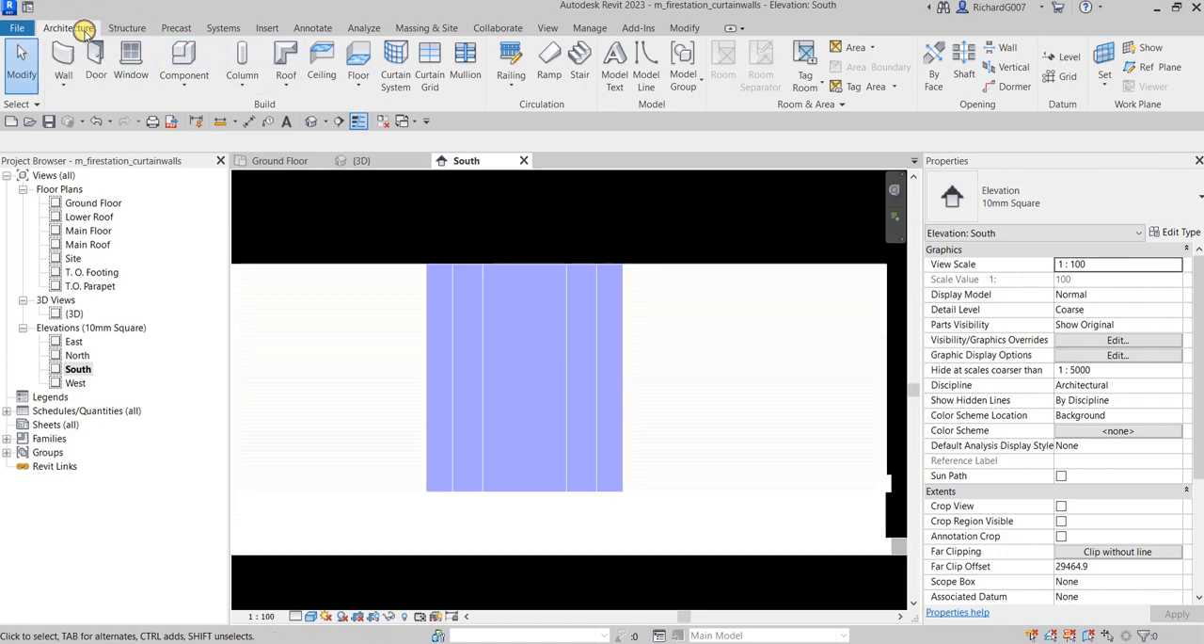
pyautogui.click(429, 76)
pyautogui.click(688, 79)
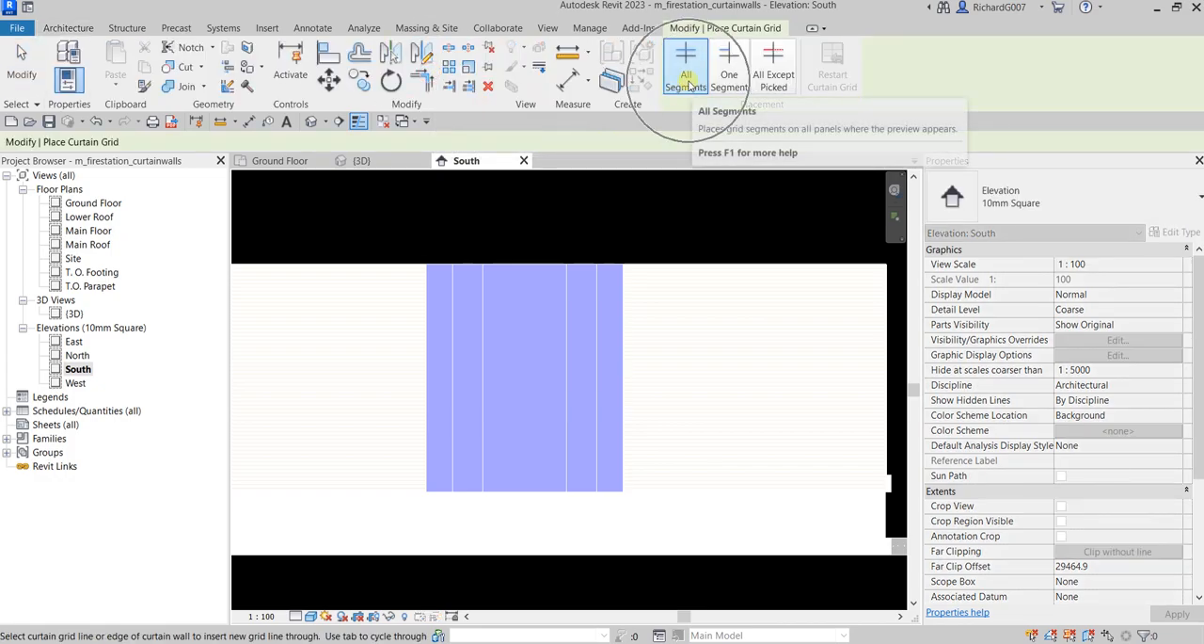
pyautogui.scroll(5, 361, 442)
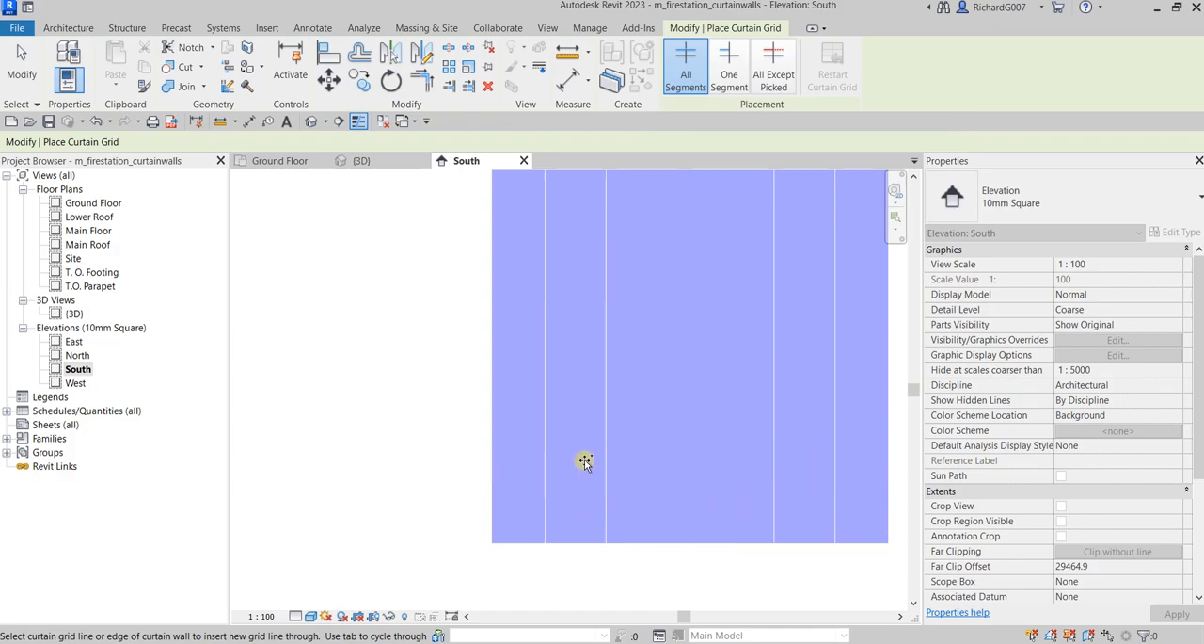
pyautogui.scroll(-2, 583, 461)
pyautogui.scroll(-1, 650, 327)
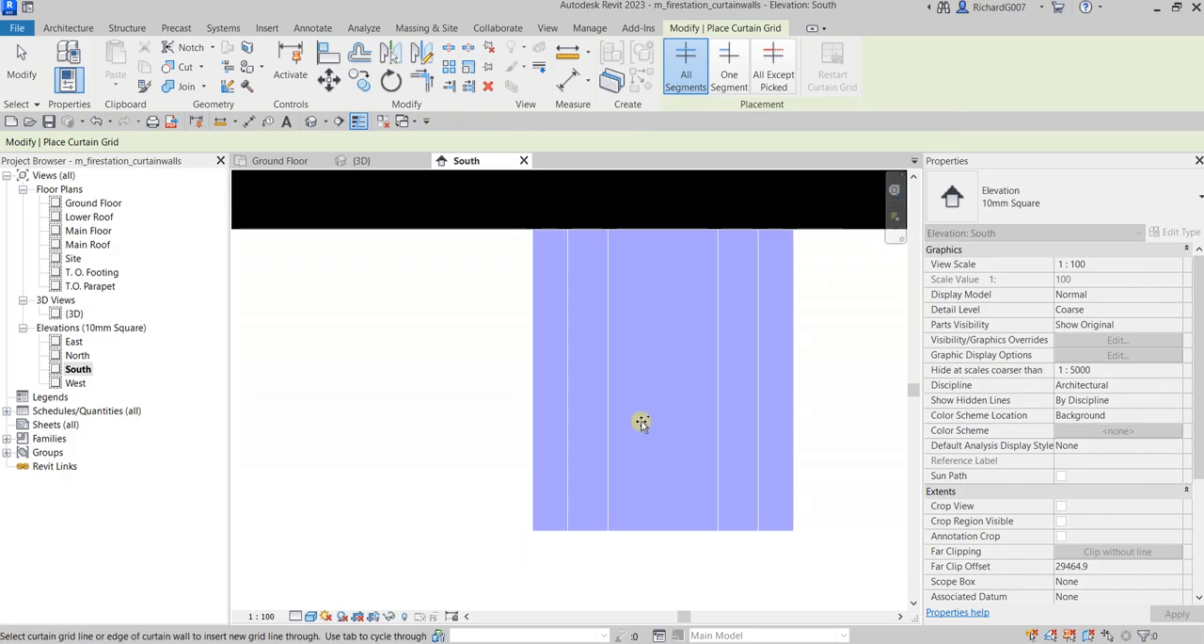
pyautogui.scroll(3, 544, 491)
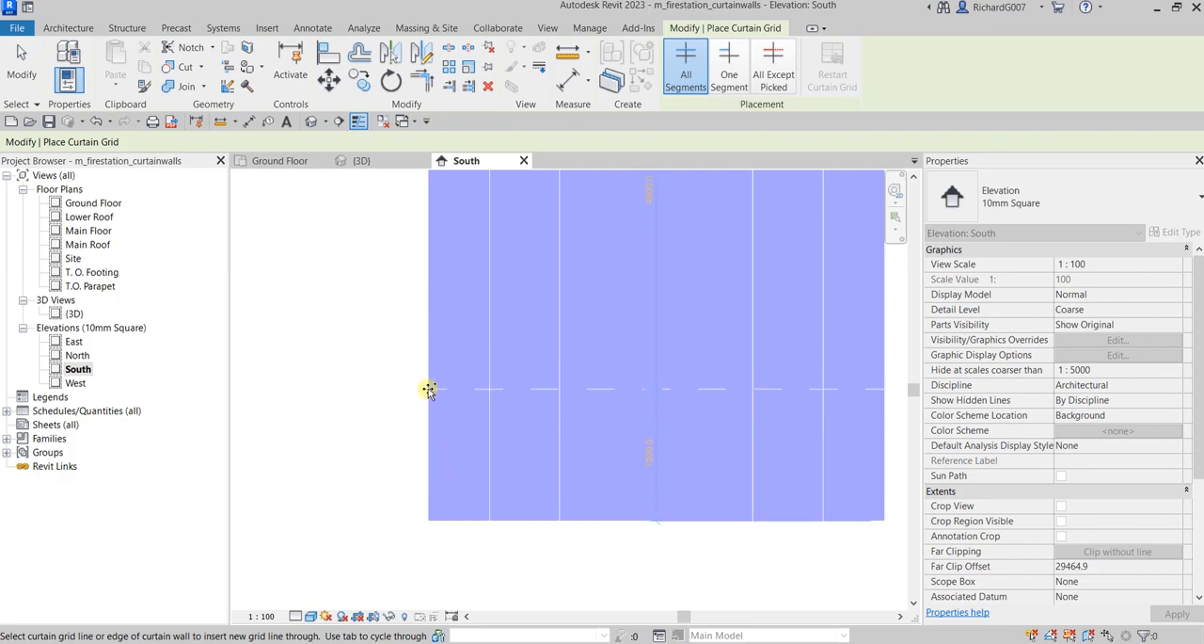
pyautogui.scroll(-1, 428, 394)
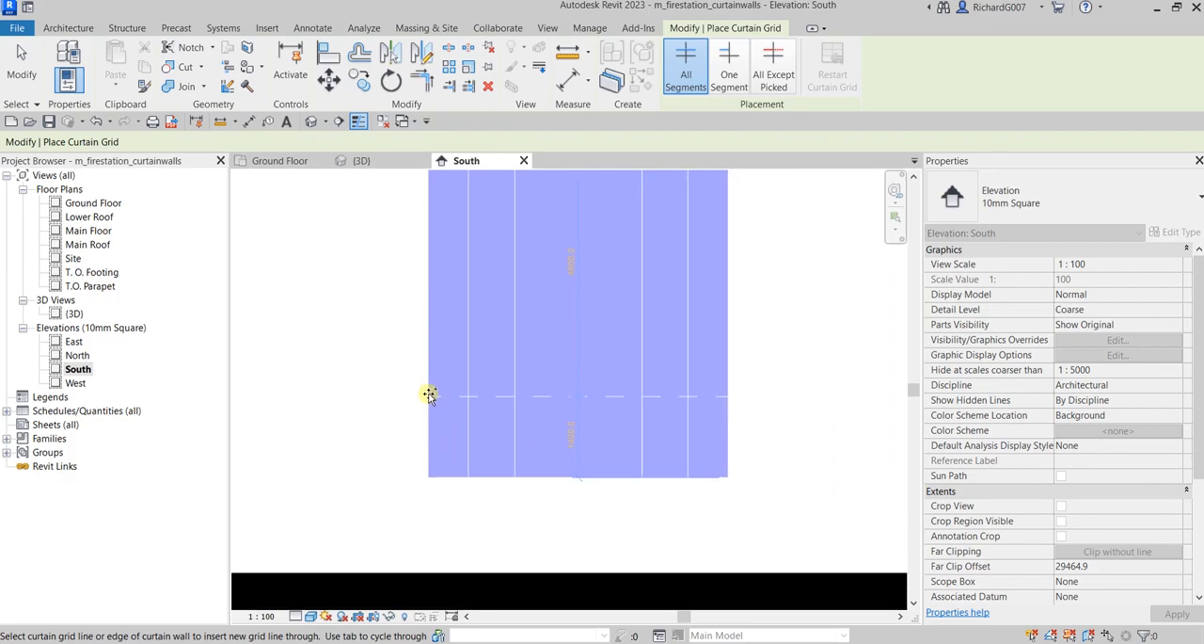
pyautogui.moveTo(467, 344); pyautogui.dragTo(427, 460, button='middle')
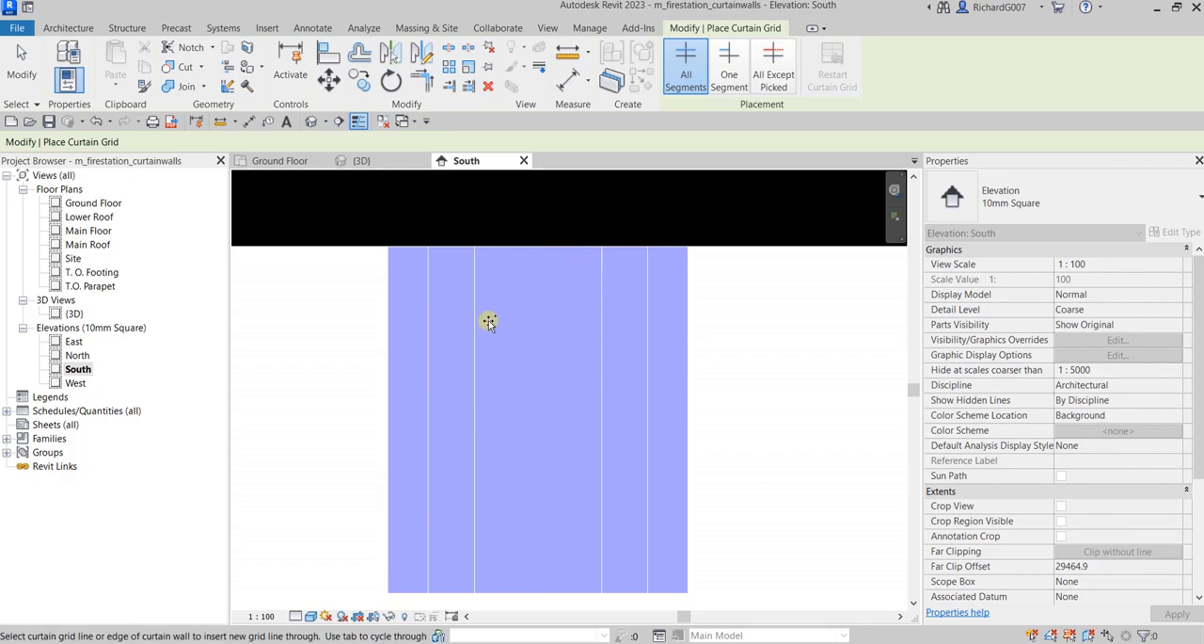
pyautogui.click(389, 512)
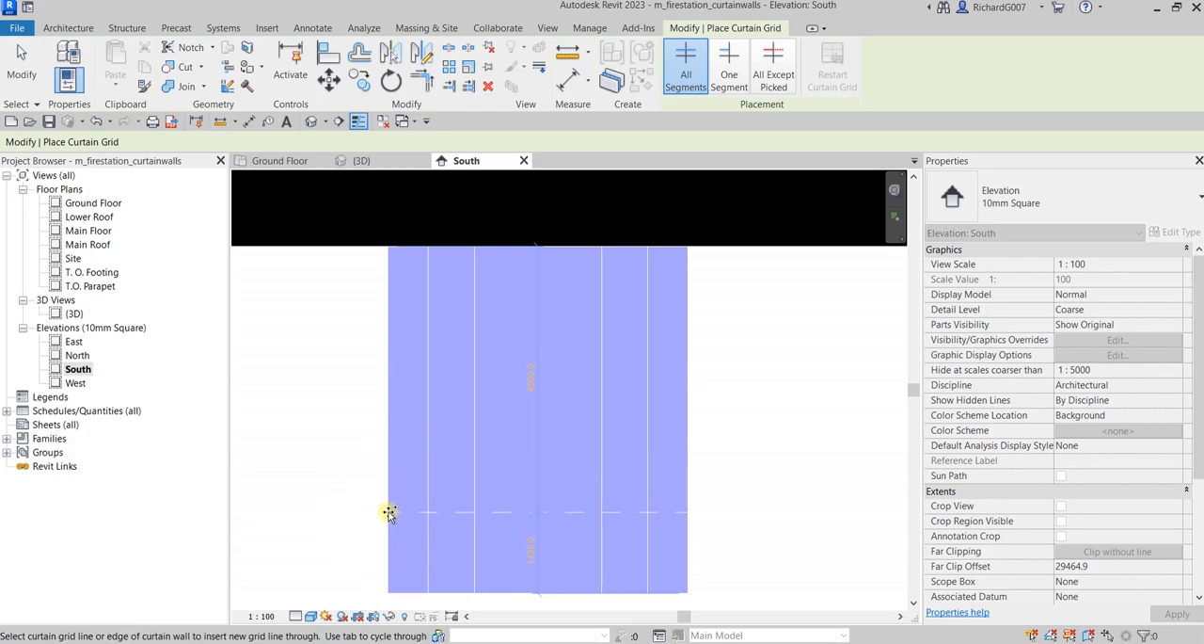
pyautogui.click(388, 512)
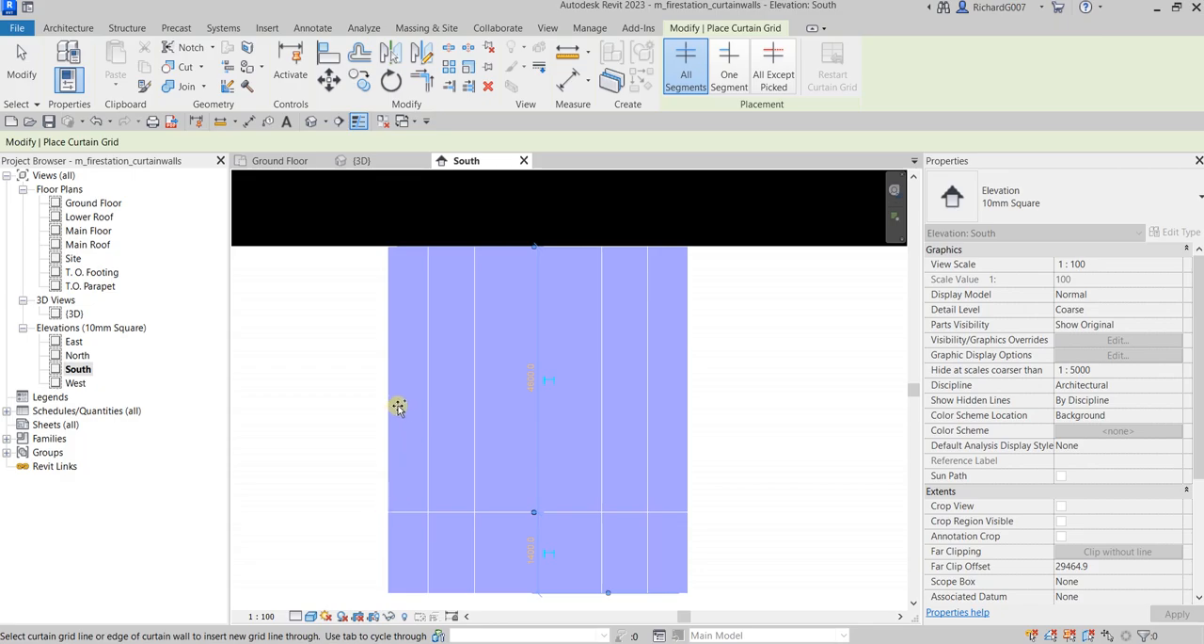
pyautogui.click(389, 403)
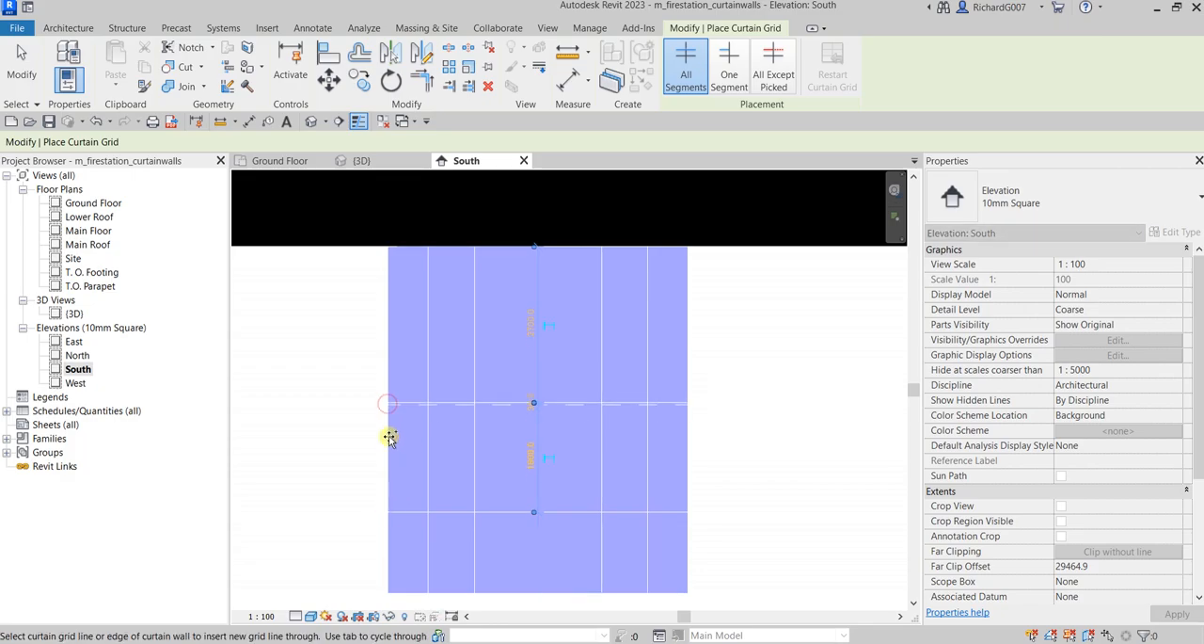
pyautogui.click(26, 71)
# Set the lower horizontal grid line's distance from the curtain wall's base to 2175 mm
pyautogui.moveTo(576, 543); pyautogui.dragTo(597, 462, button='middle')
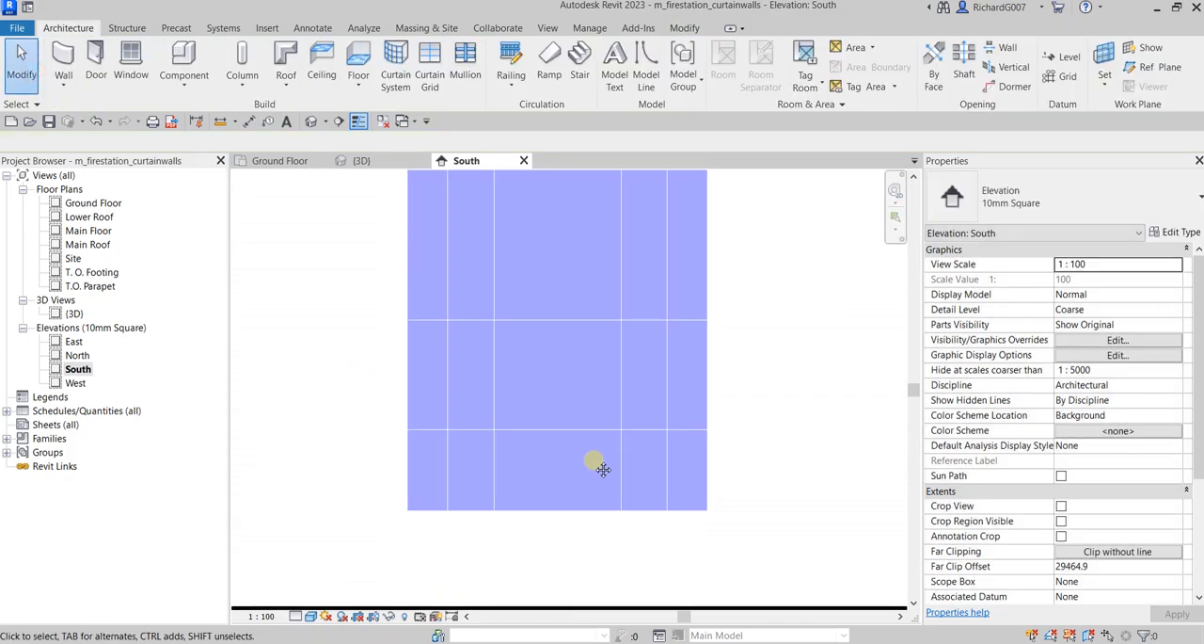
pyautogui.scroll(1, 575, 432)
pyautogui.scroll(1, 572, 433)
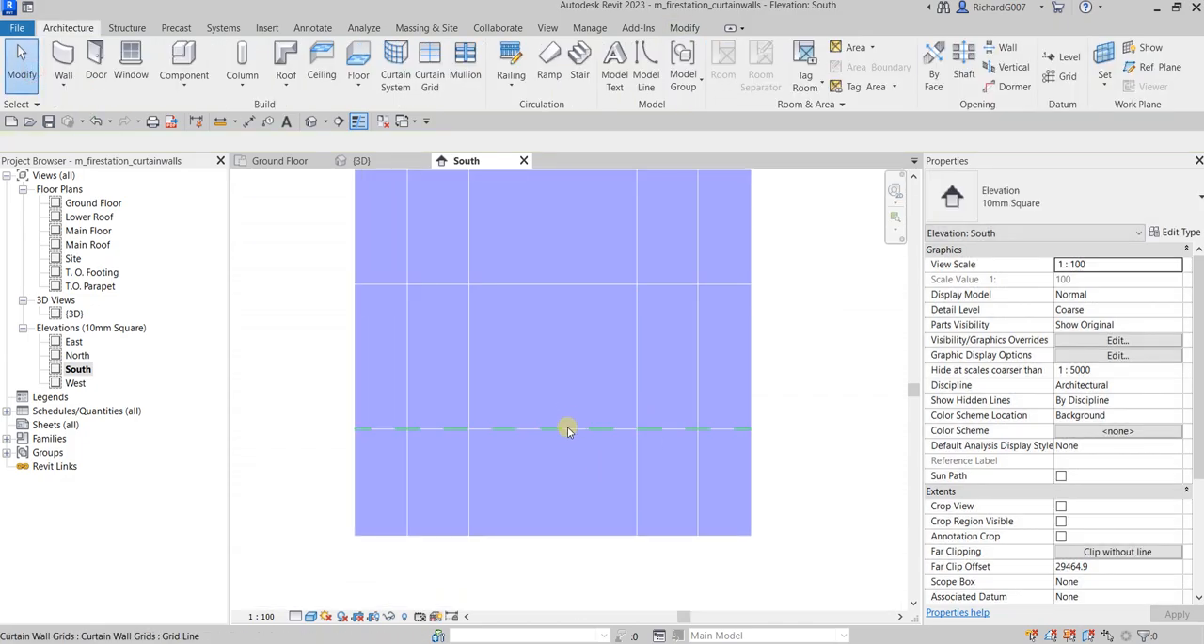
pyautogui.click(571, 430)
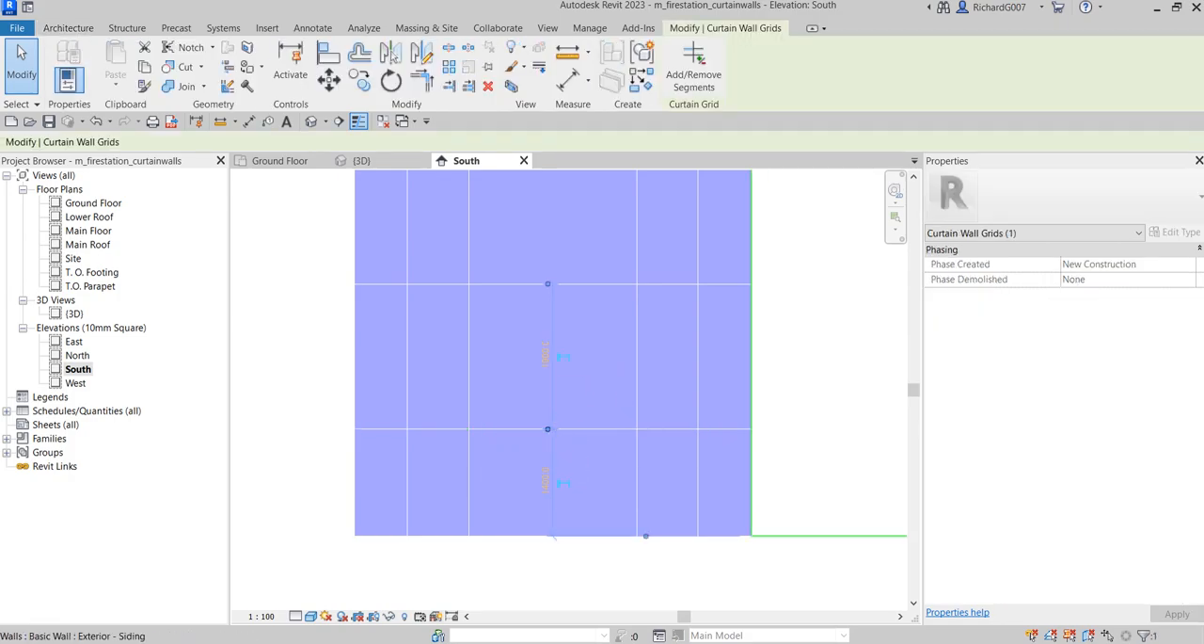
pyautogui.click(543, 484)
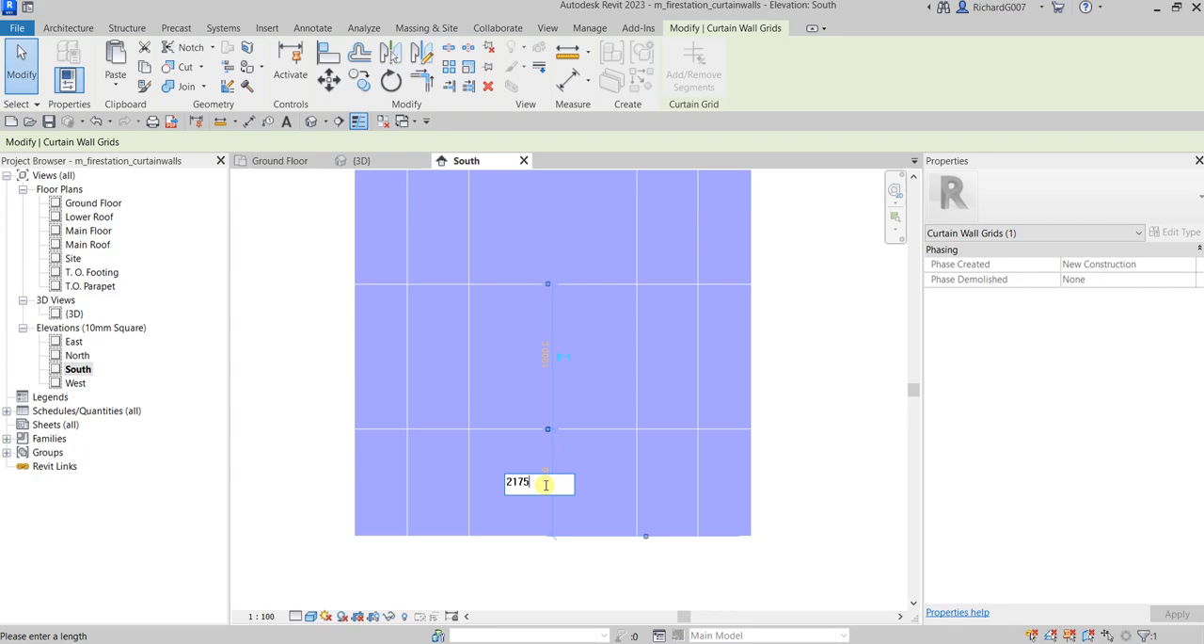
pyautogui.press('Return')
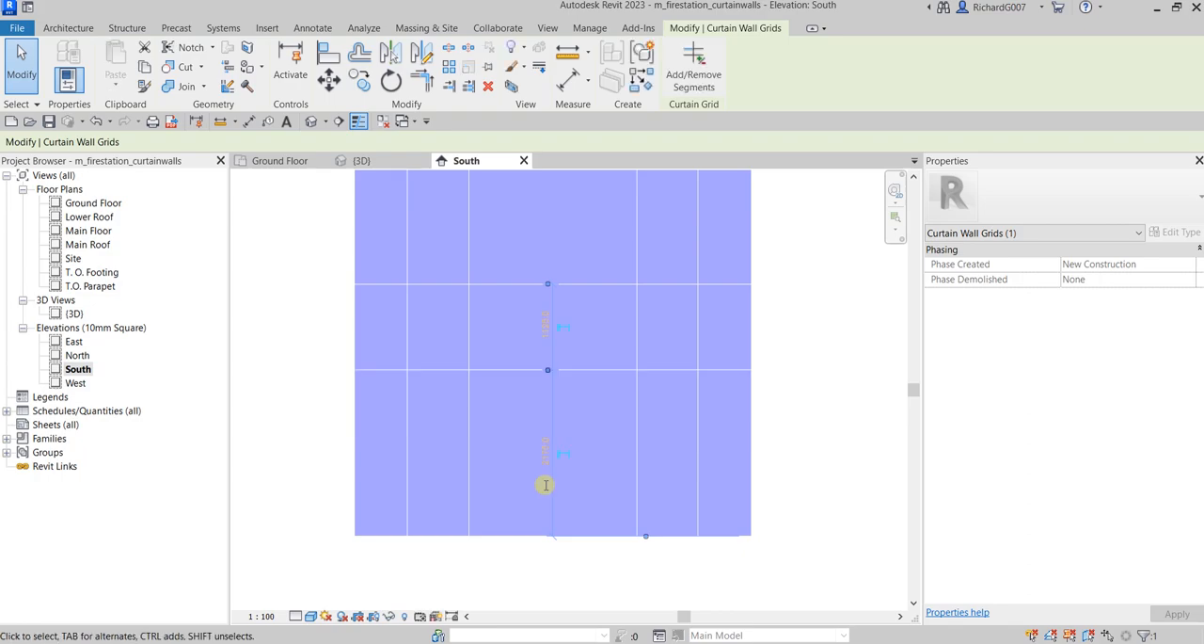
# Set the upper horizontal grid line's distance above the lower one to 2250 mm
pyautogui.moveTo(573, 471); pyautogui.dragTo(557, 502, button='middle')
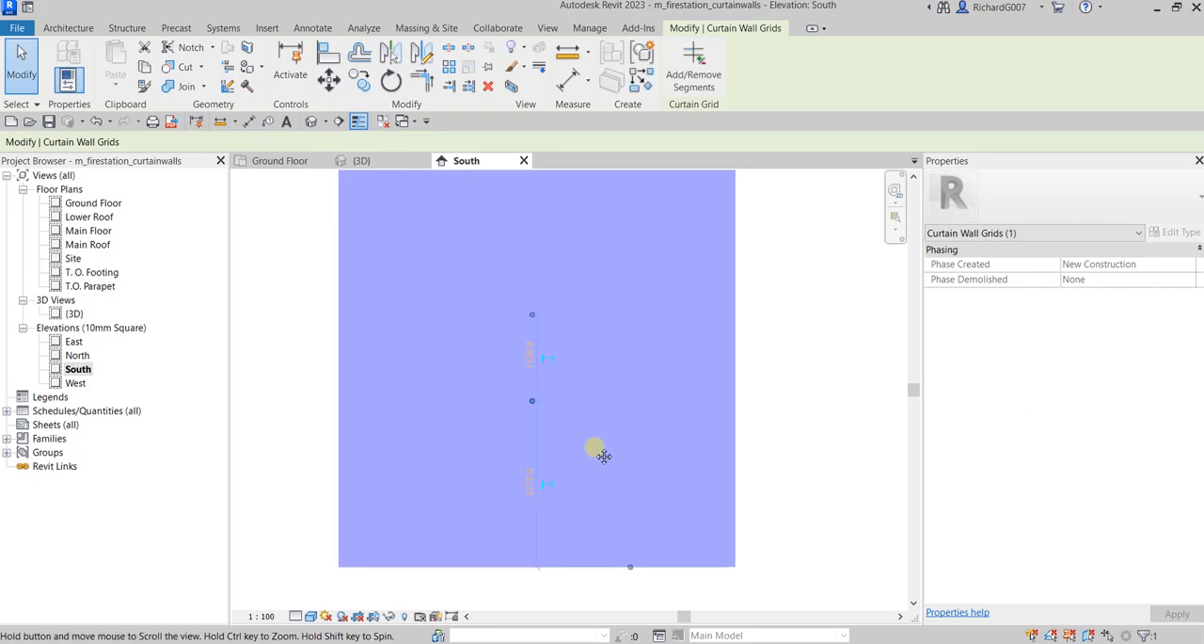
pyautogui.press('ctrl')
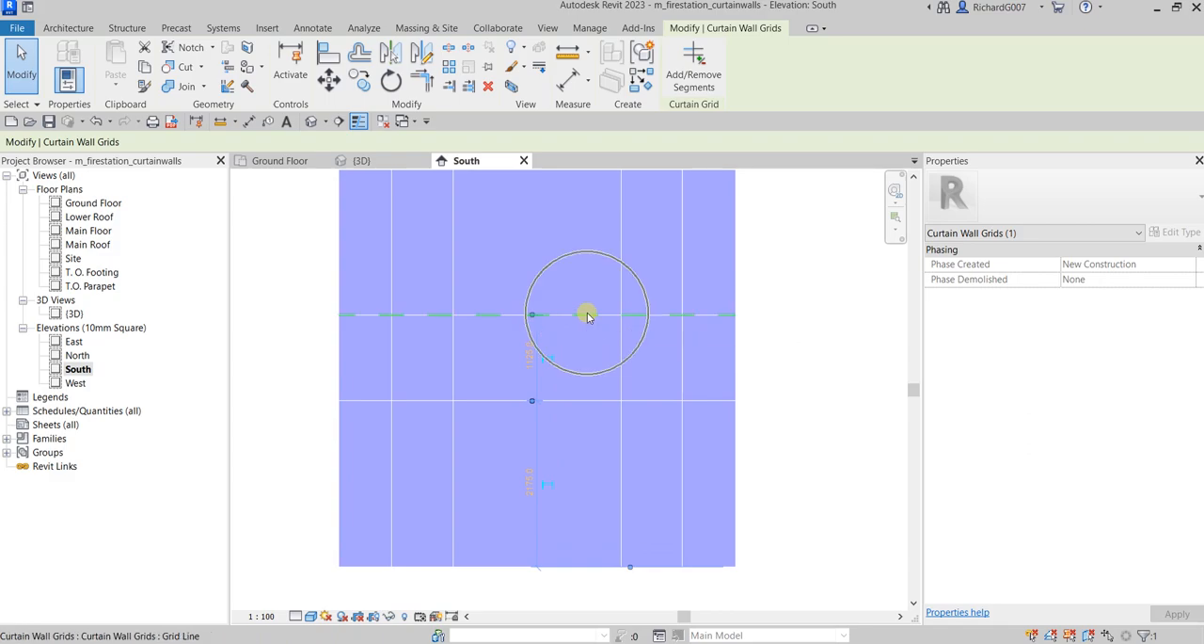
pyautogui.press('ctrl')
pyautogui.click(587, 315)
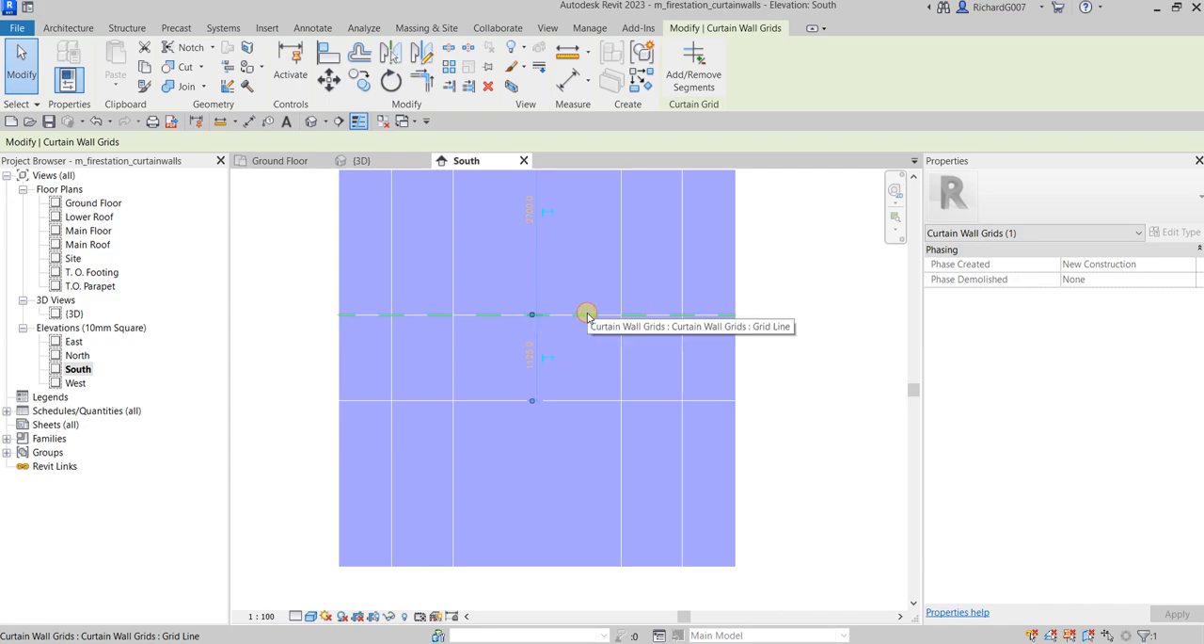
pyautogui.click(529, 351)
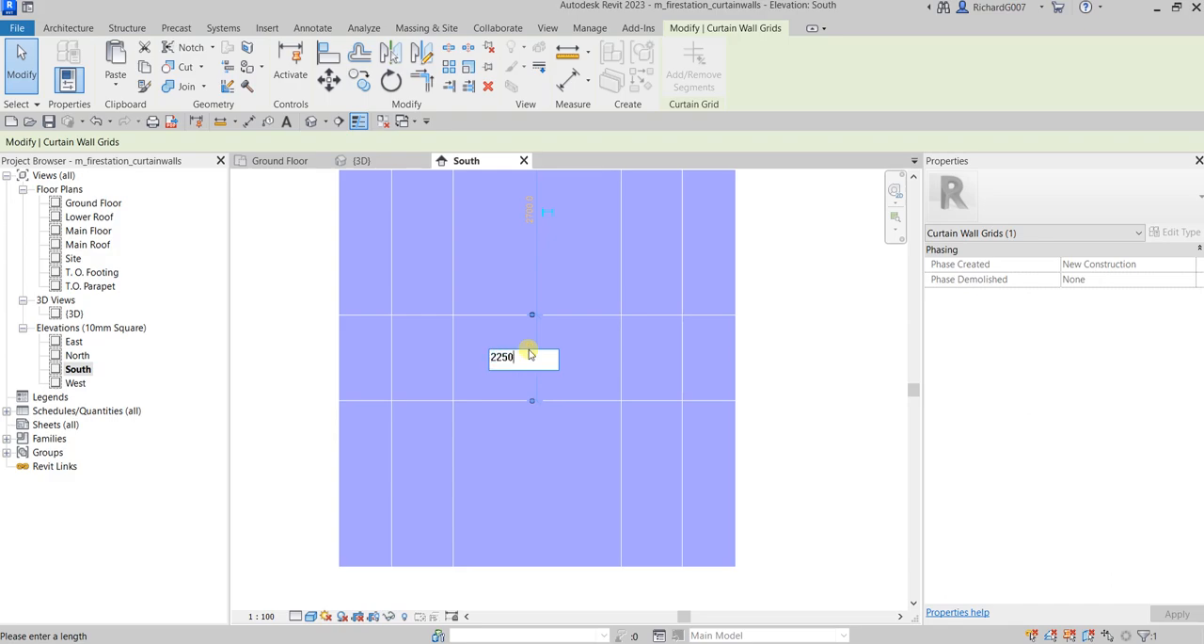
pyautogui.write('2250')
pyautogui.press('Return')
pyautogui.scroll(-1, 685, 422)
pyautogui.moveTo(731, 385); pyautogui.dragTo(704, 454, button='middle')
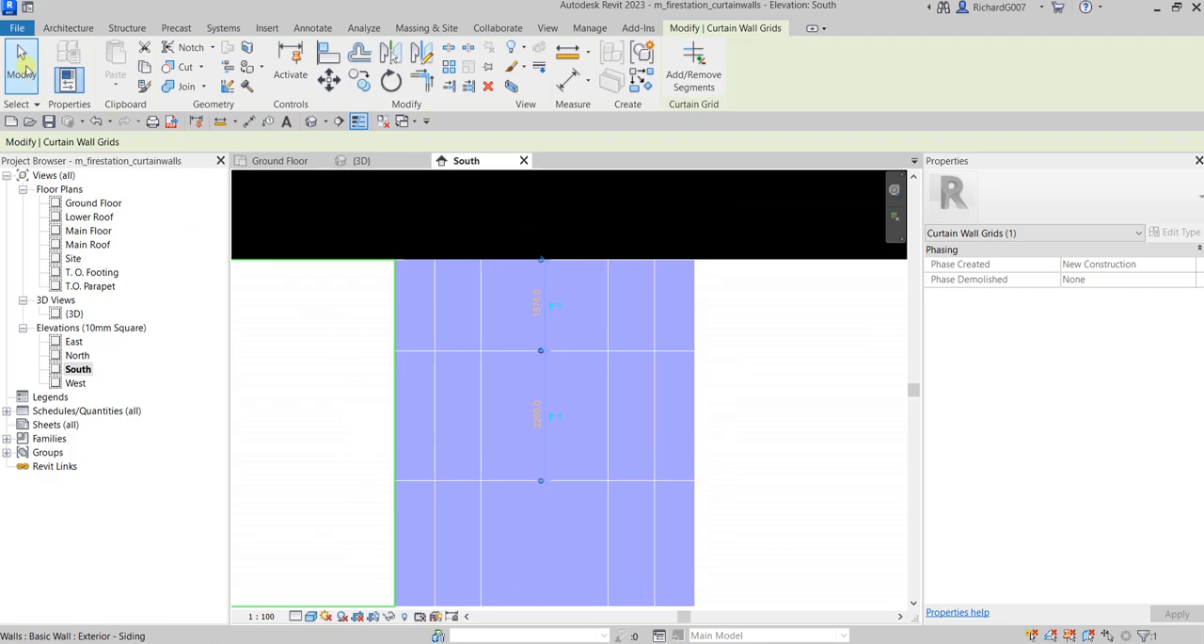
pyautogui.click(21, 58)
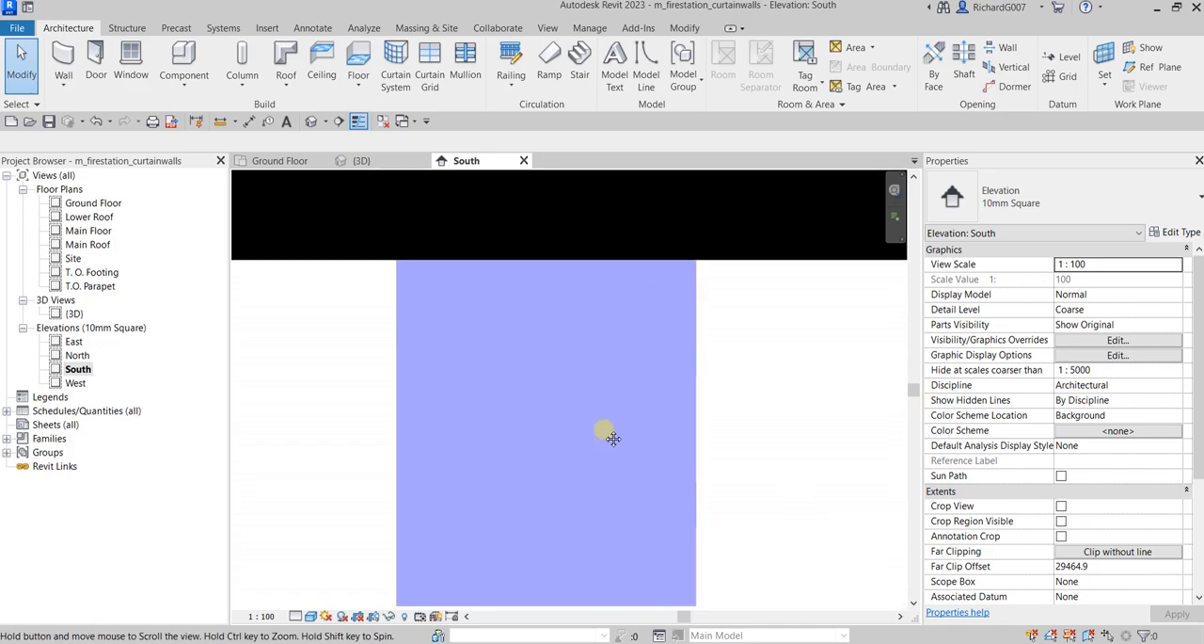
# Add a vertical curtain grid line at the midpoint of the central panels with All Except Picked, excluding the lowest segment
pyautogui.moveTo(582, 430); pyautogui.dragTo(639, 425, button='middle')
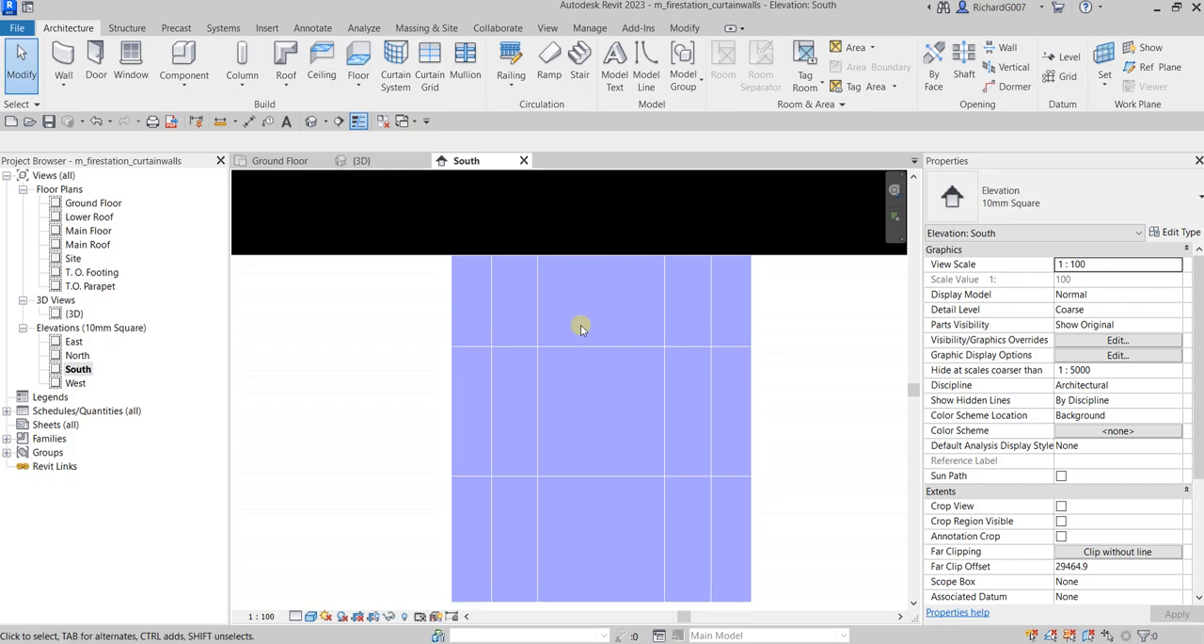
pyautogui.moveTo(581, 328); pyautogui.dragTo(588, 243, button='middle')
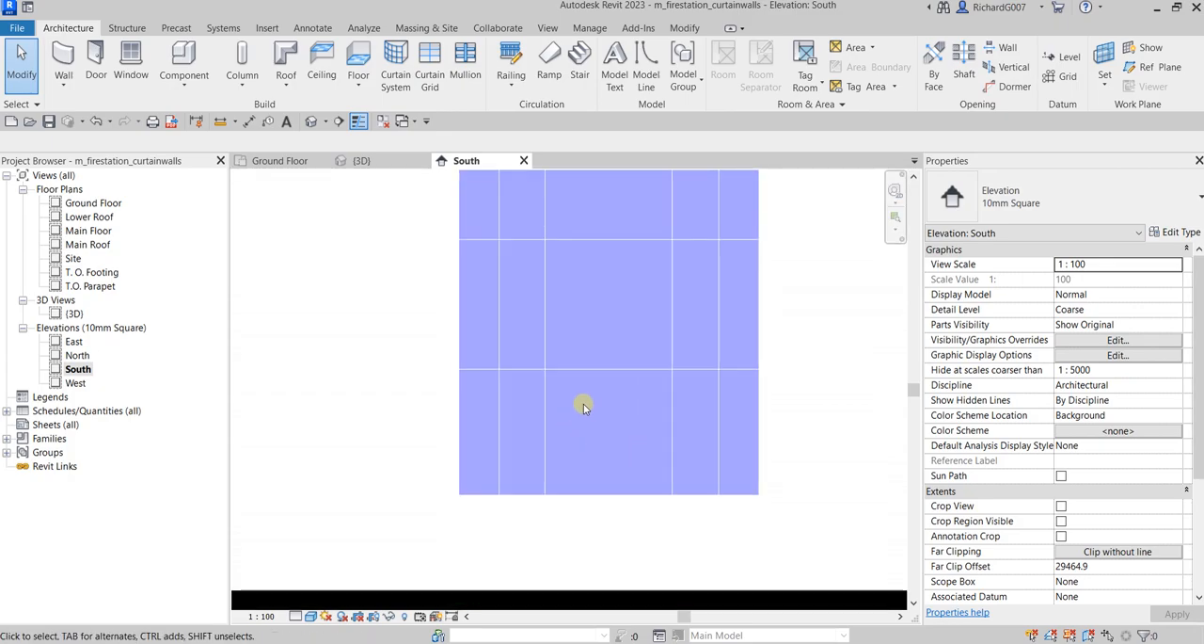
pyautogui.scroll(-1, 595, 441)
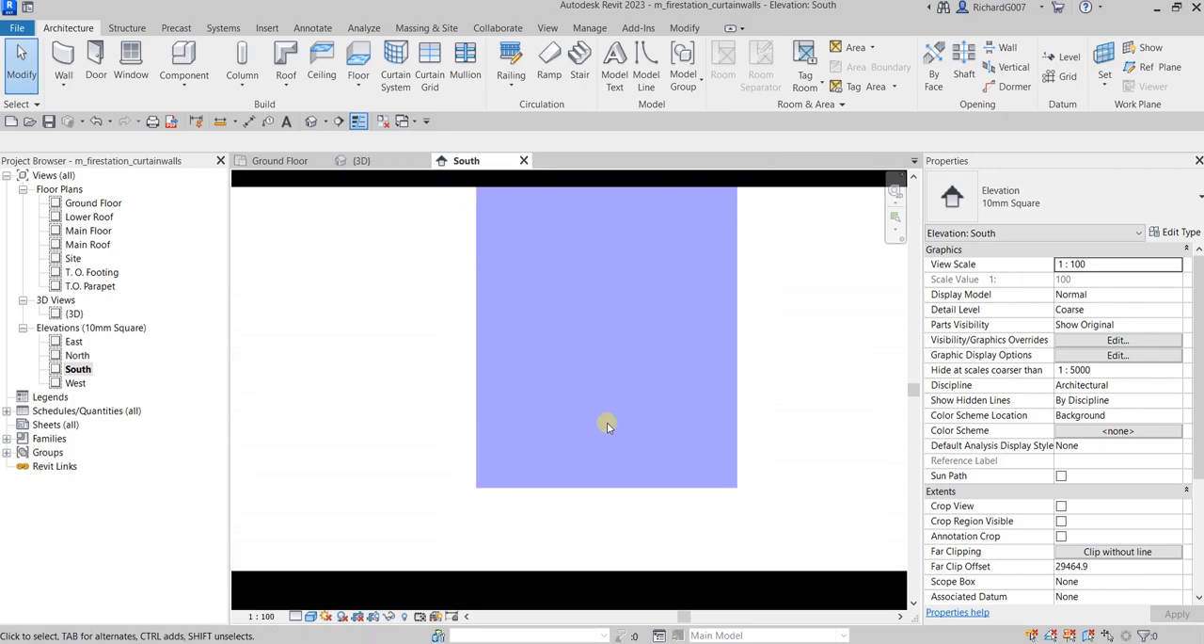
pyautogui.moveTo(596, 440); pyautogui.dragTo(599, 488, button='middle')
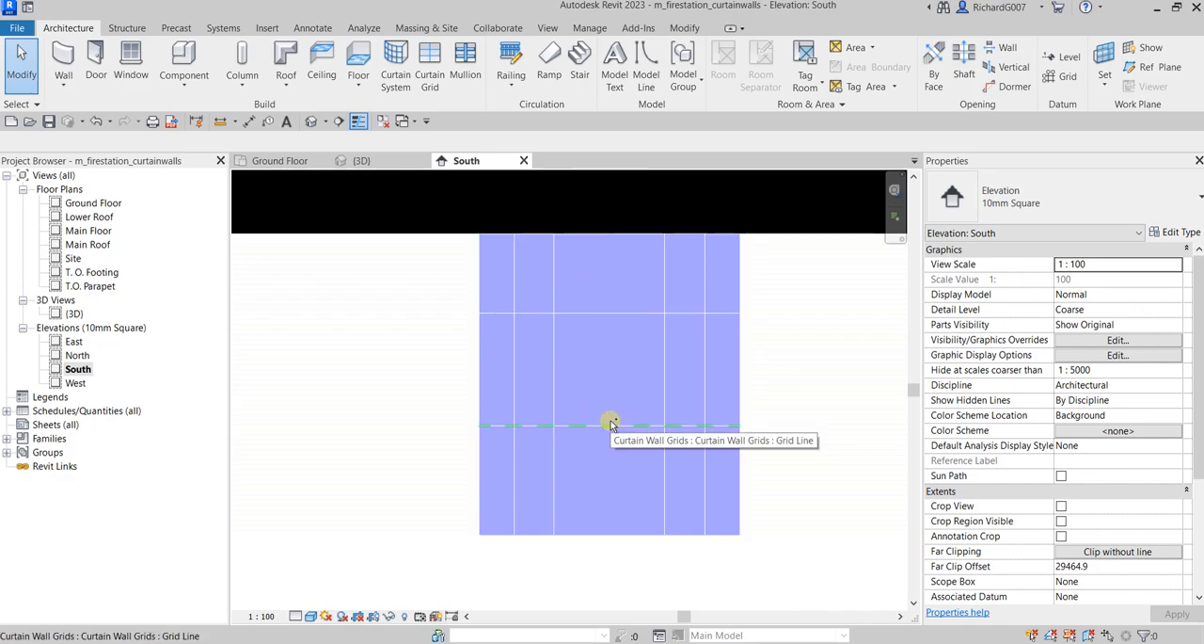
pyautogui.click(430, 66)
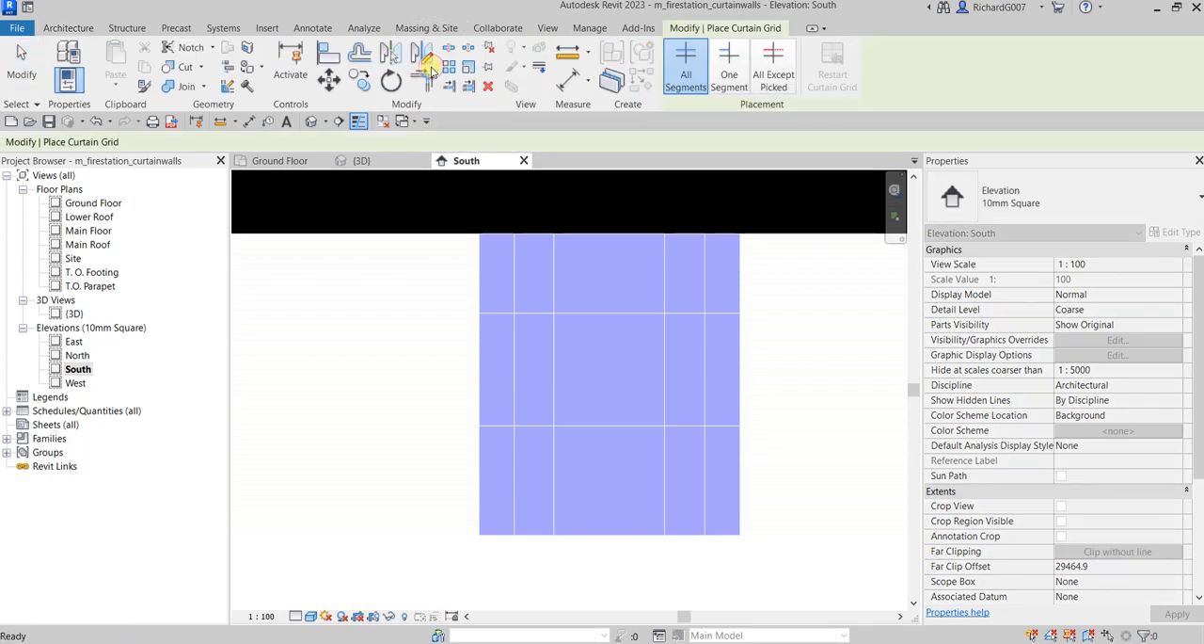
pyautogui.click(765, 77)
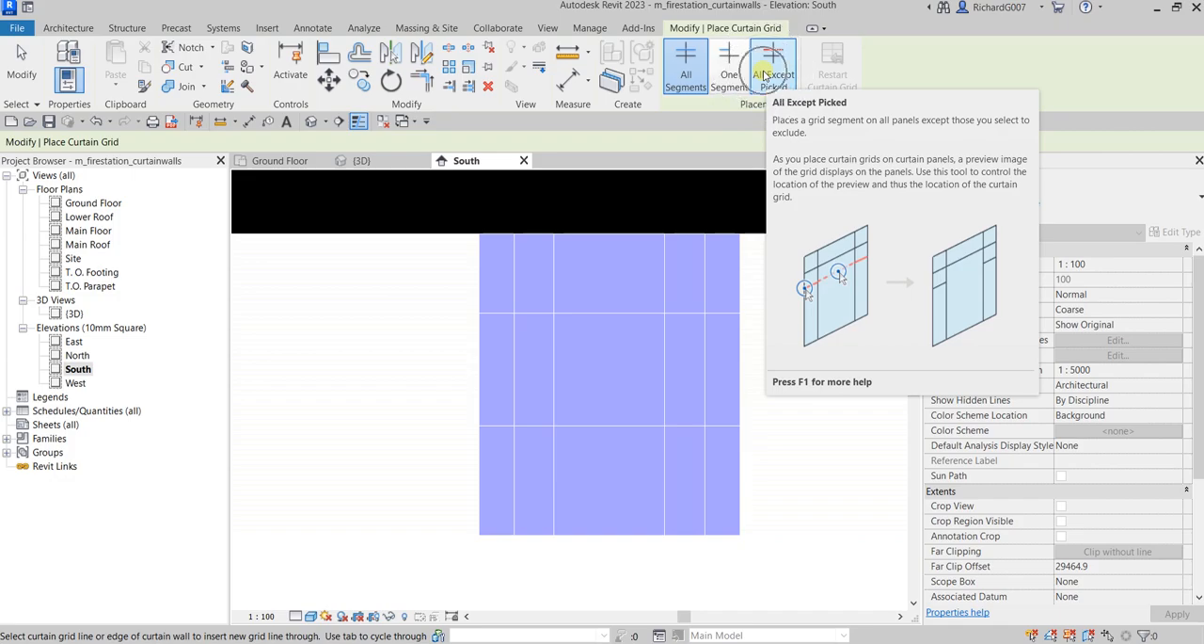
pyautogui.click(605, 236)
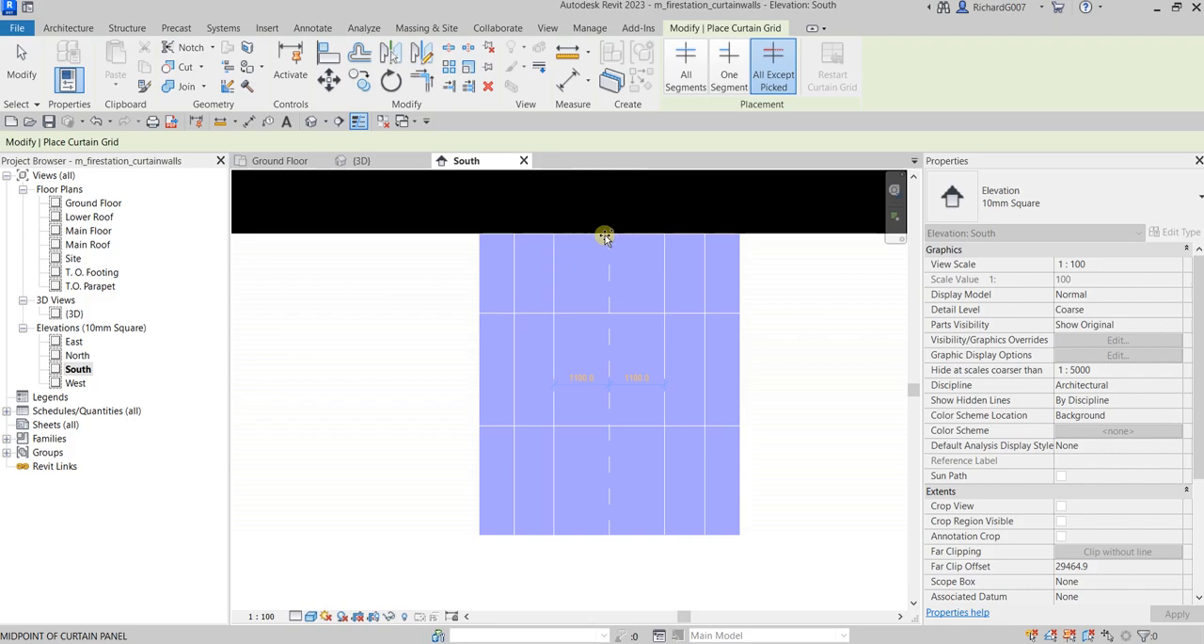
pyautogui.click(605, 237)
pyautogui.press('ctrl')
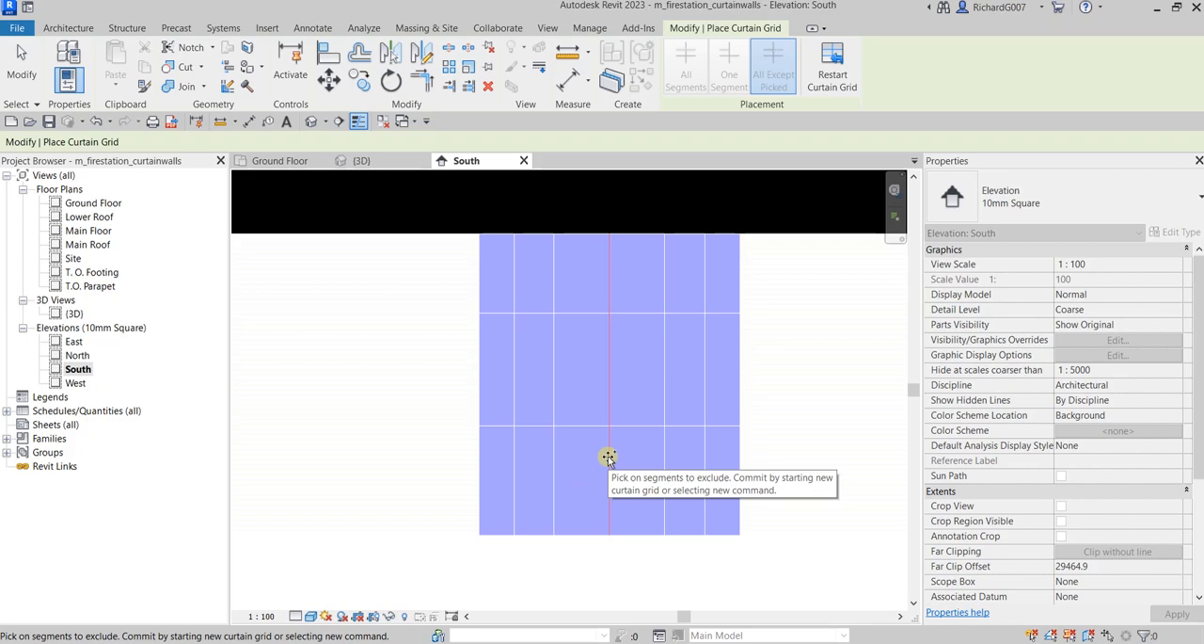
pyautogui.press('ctrl')
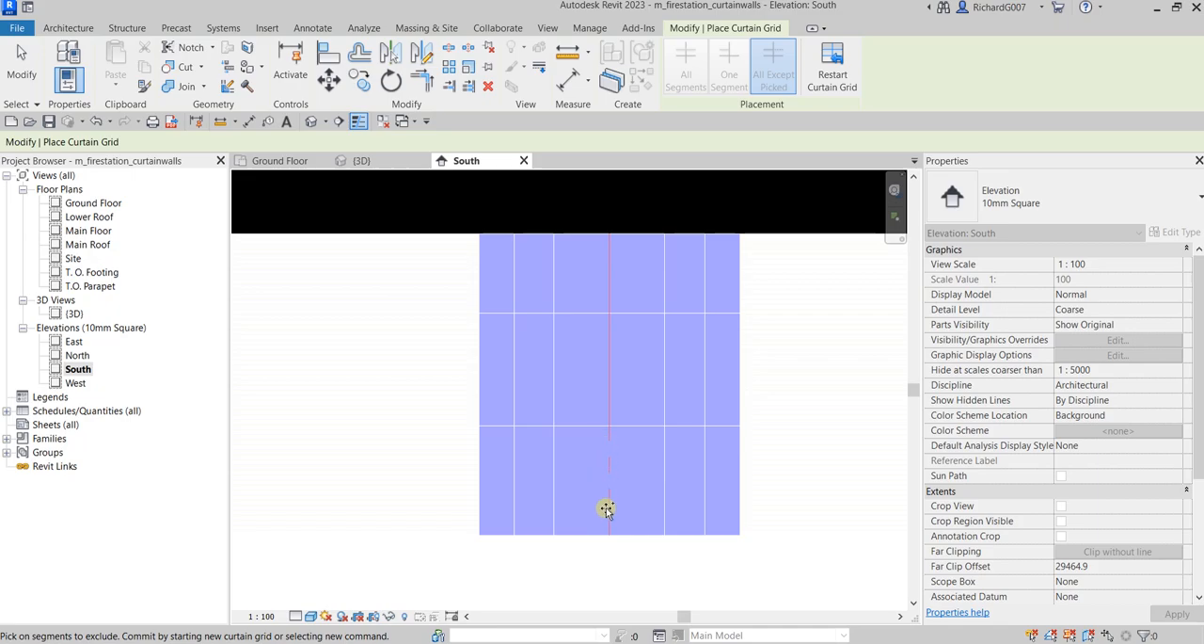
pyautogui.click(21, 64)
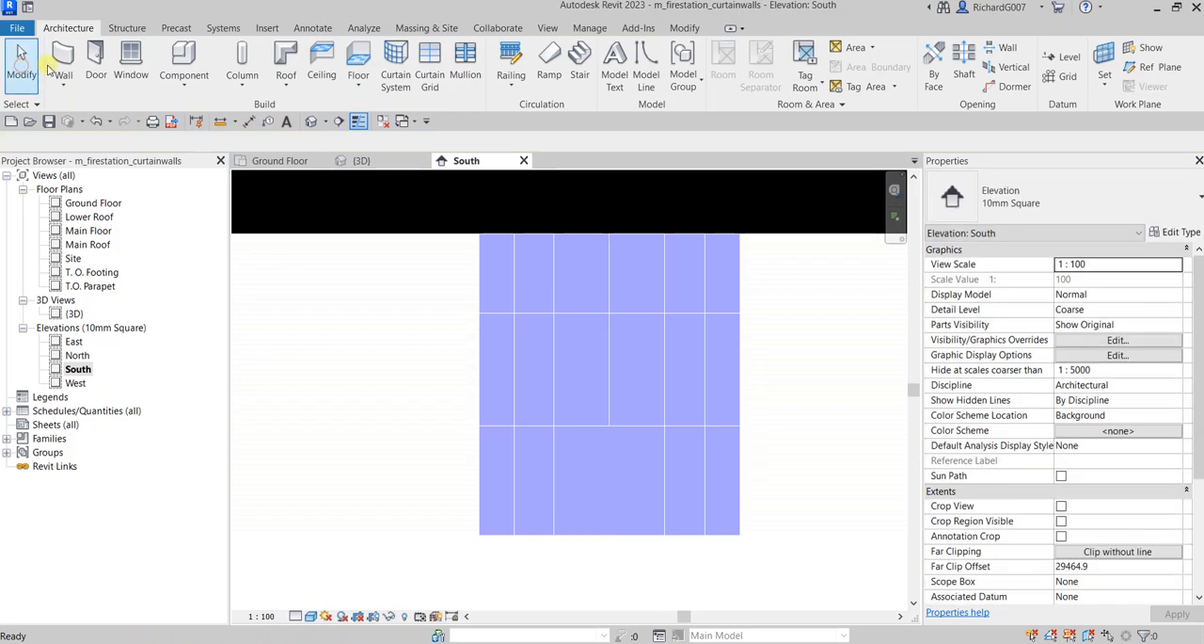
pyautogui.moveTo(635, 252); pyautogui.dragTo(632, 258, button='middle')
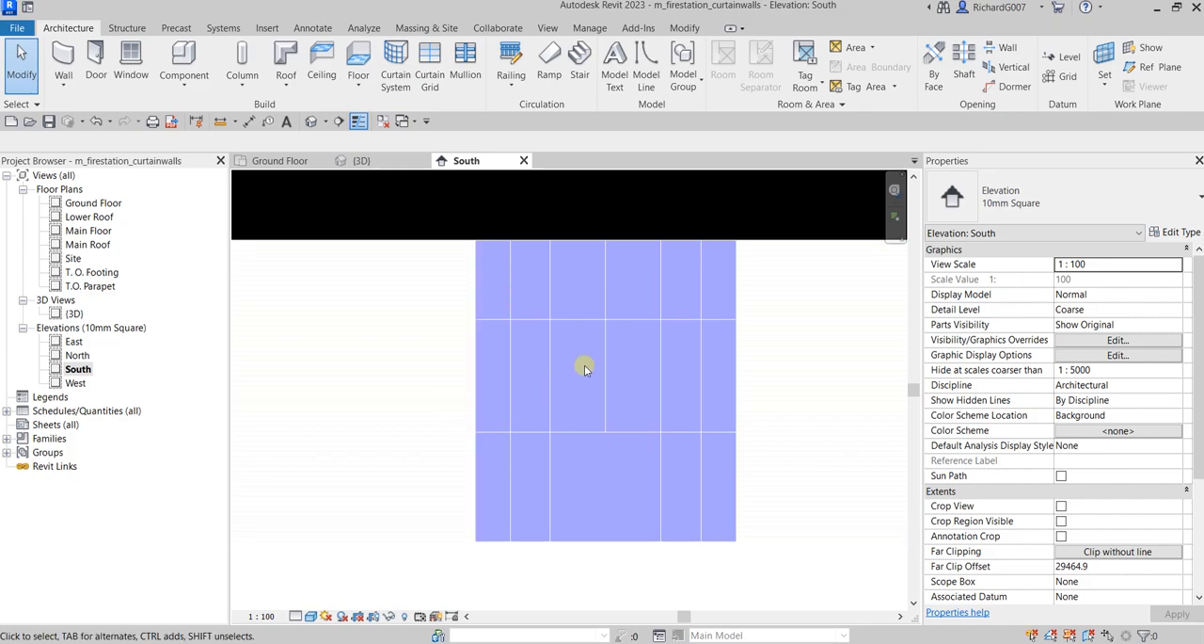
pyautogui.scroll(1, 605, 341)
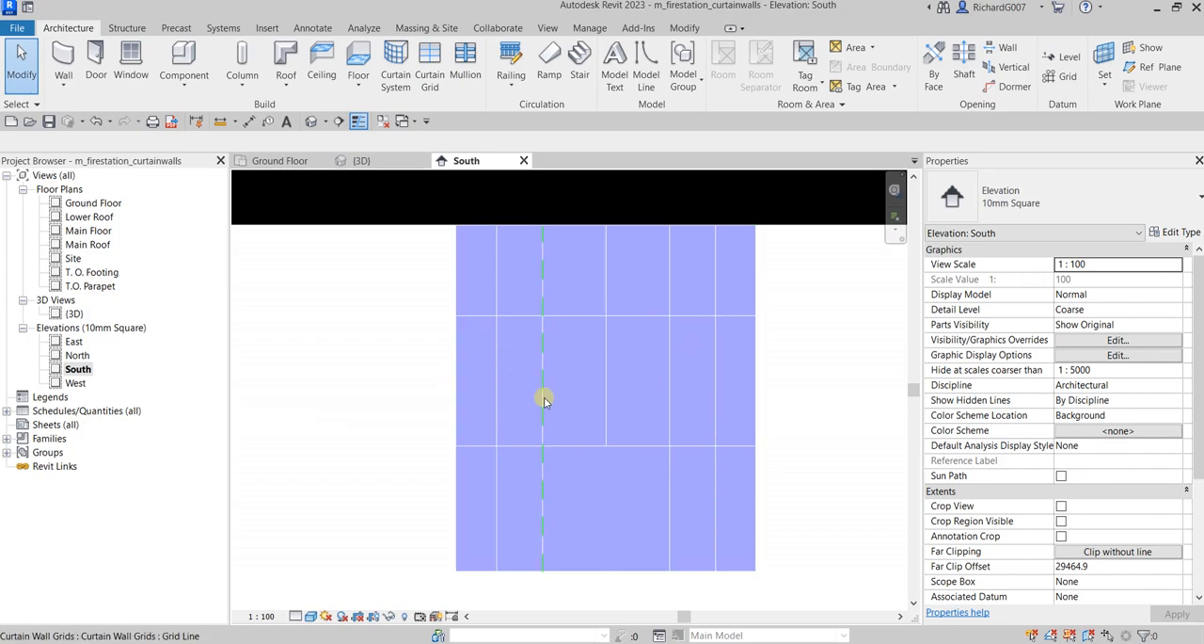
pyautogui.scroll(-1, 615, 382)
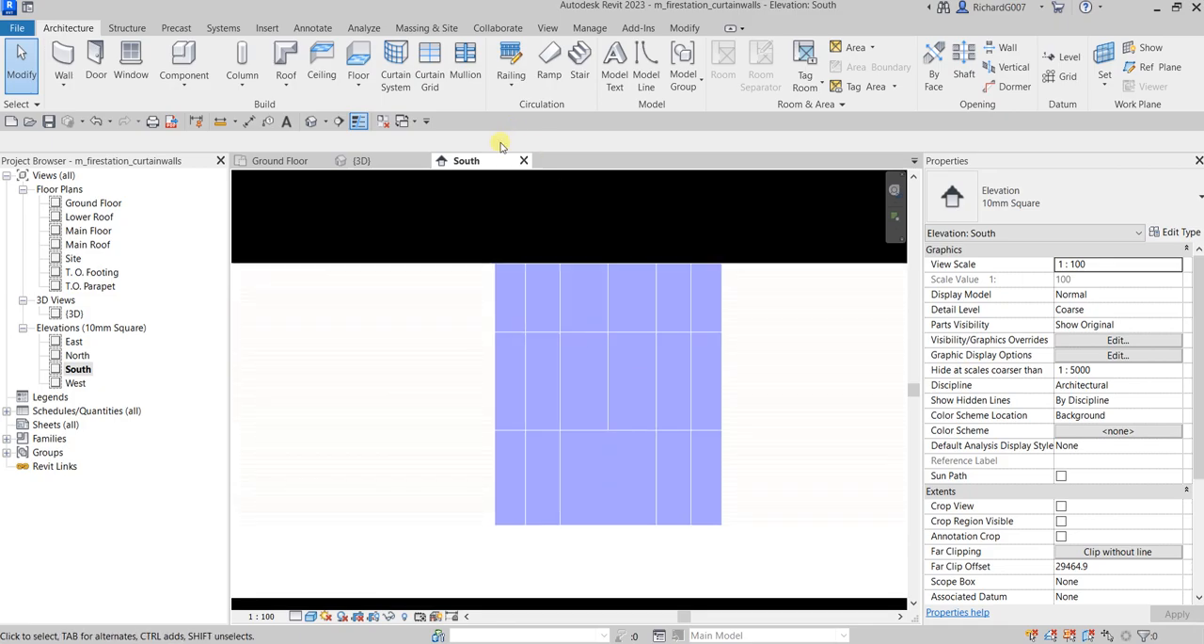
pyautogui.click(426, 267)
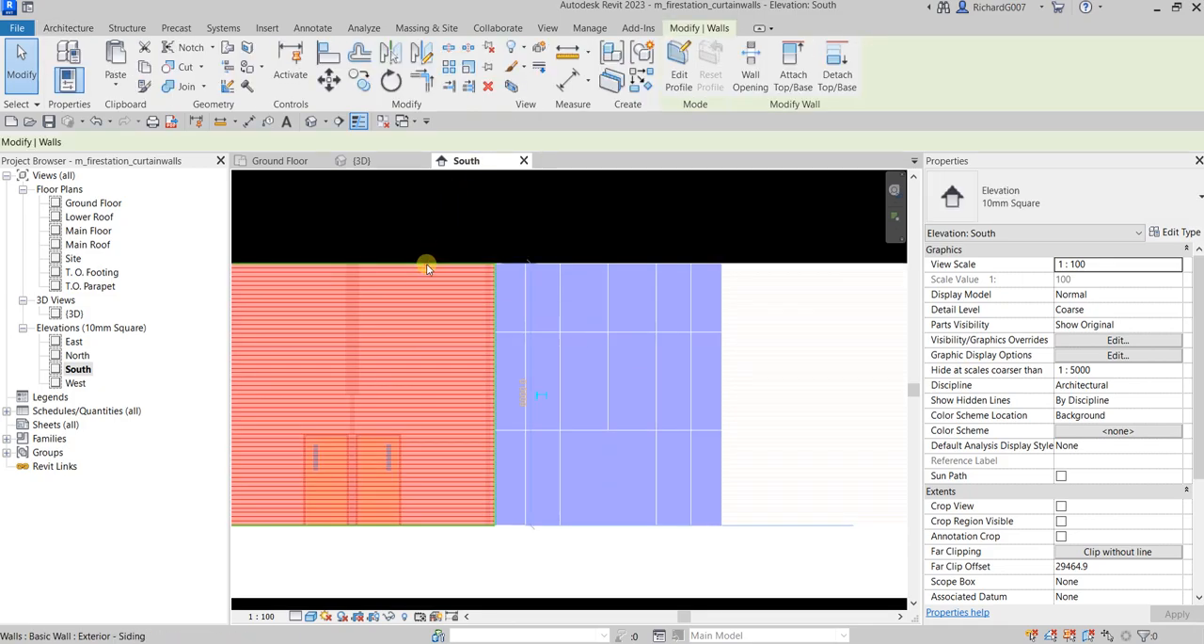
pyautogui.keyDown('ctrl'); pyautogui.click(764, 259); pyautogui.keyUp('ctrl')
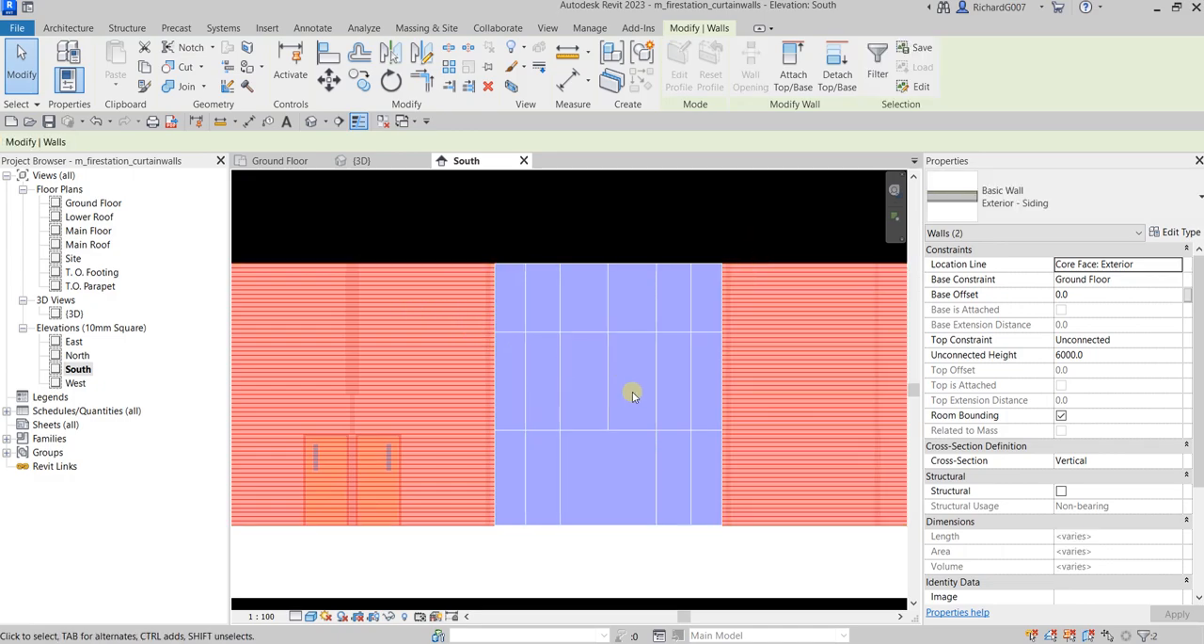
pyautogui.click(475, 218)
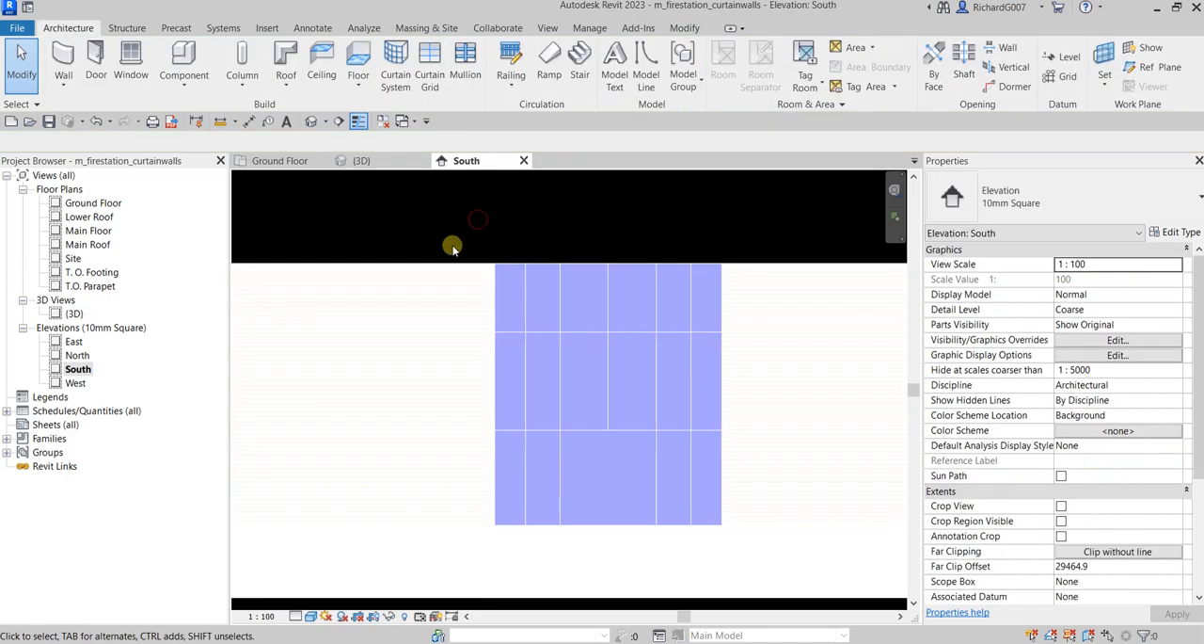
# Hide the two Exterior - Siding walls on either side of the curtain wall in the South elevation
pyautogui.click(461, 261)
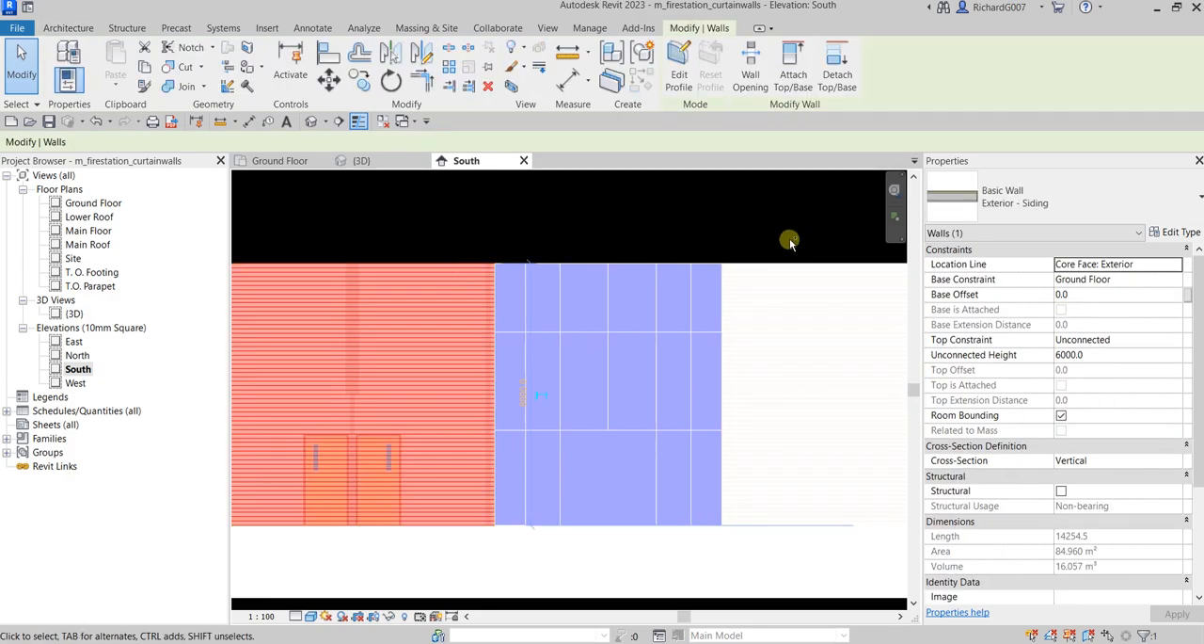
pyautogui.keyDown('ctrl'); pyautogui.click(793, 269); pyautogui.keyUp('ctrl')
pyautogui.rightClick(793, 271)
pyautogui.click(854, 367)
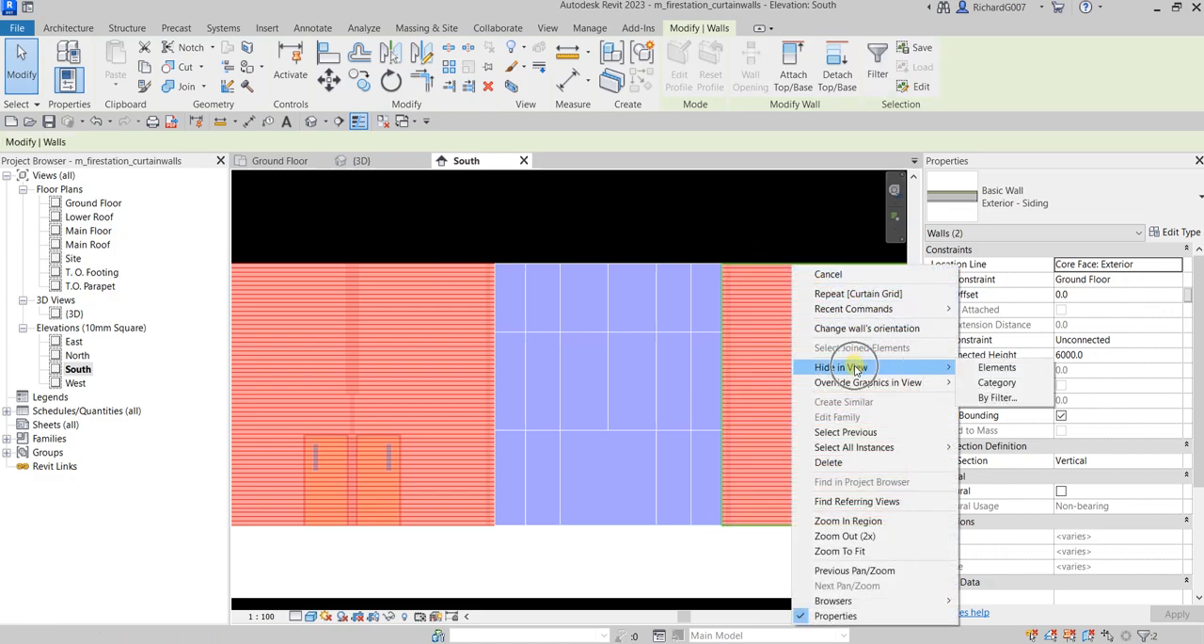
pyautogui.click(970, 367)
pyautogui.click(543, 210)
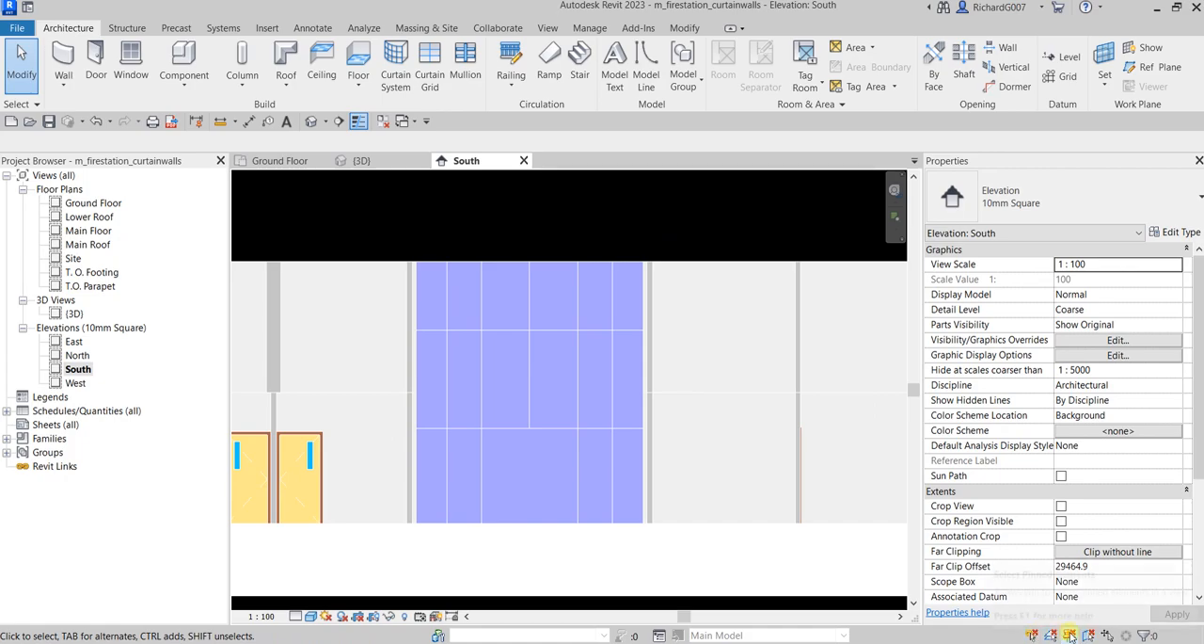
pyautogui.click(578, 211)
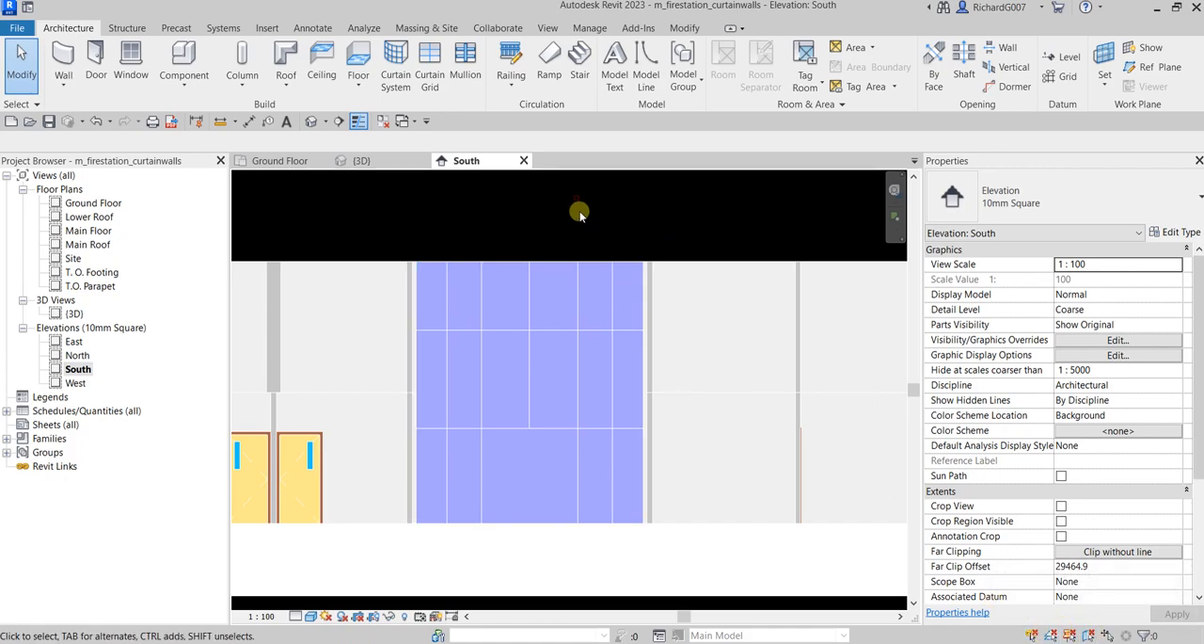
# Select the curtain wall's middle row of panels and filter the selection to Curtain Panels, excluding Curtain Wall Grids
pyautogui.scroll(2, 496, 317)
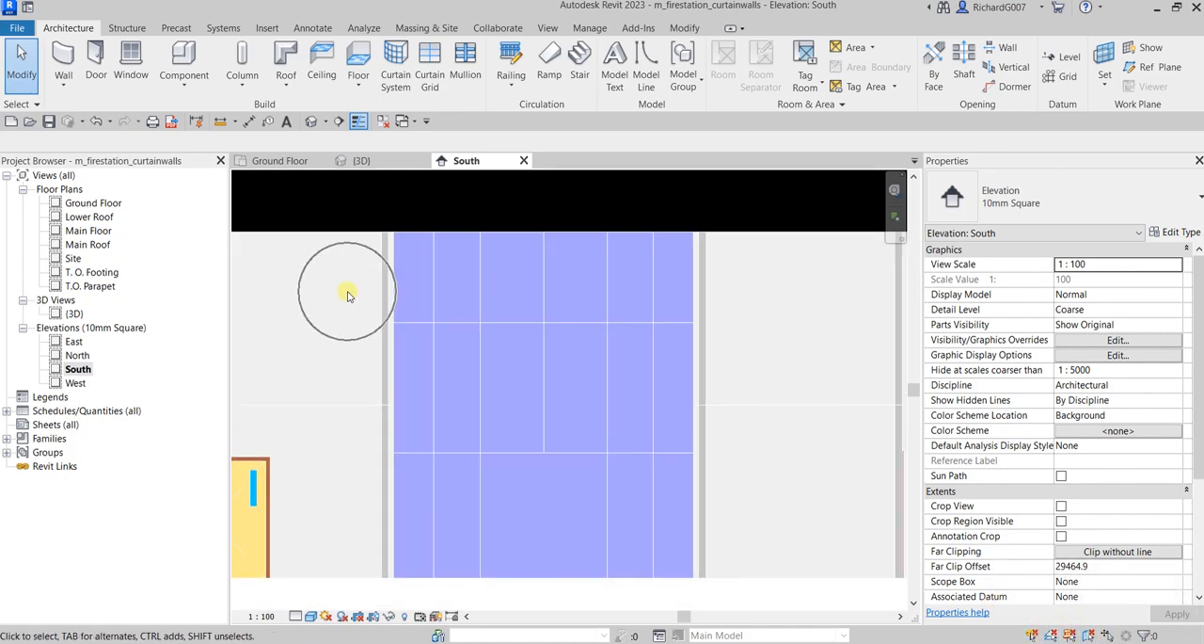
pyautogui.moveTo(355, 302); pyautogui.dragTo(755, 492)
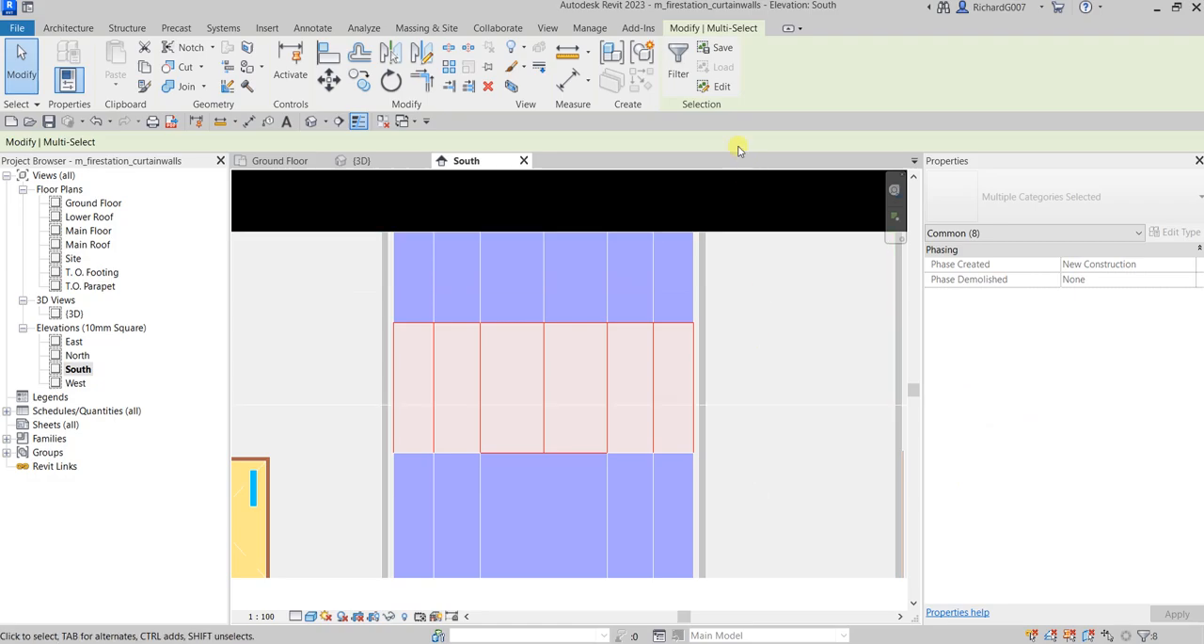
pyautogui.click(678, 72)
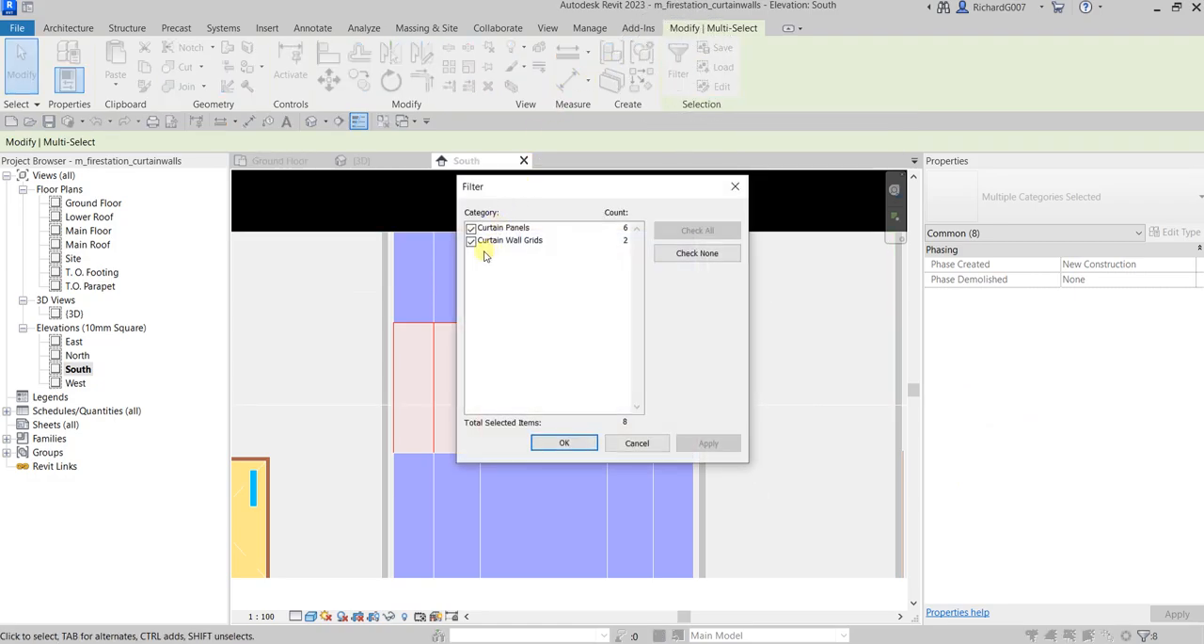
pyautogui.click(471, 241)
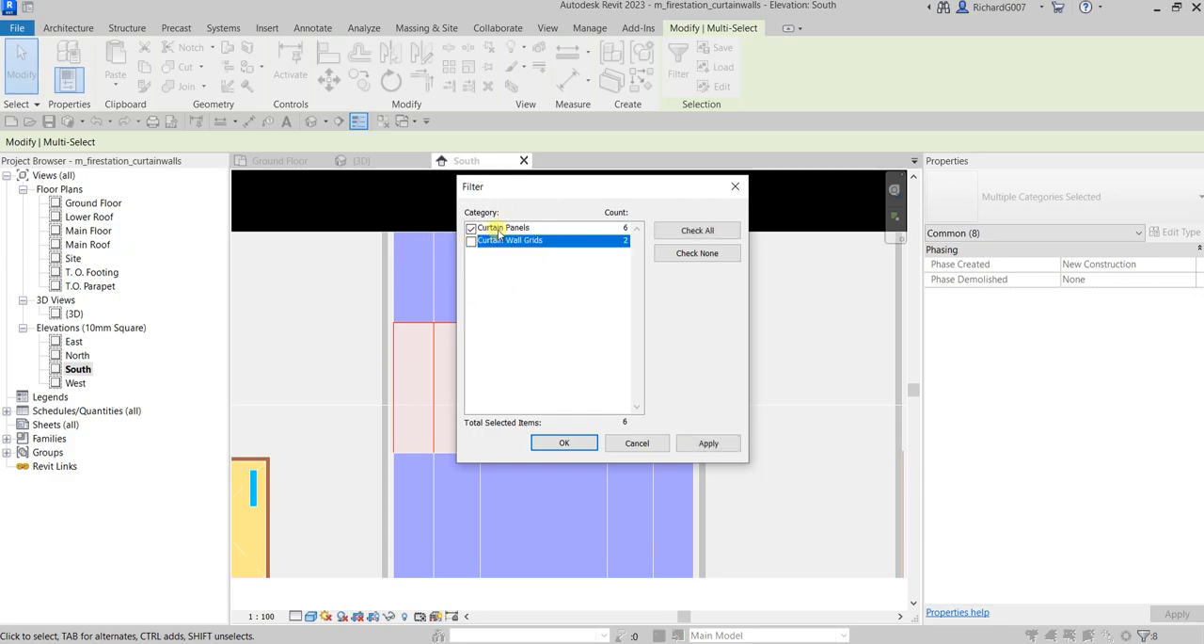
pyautogui.click(563, 443)
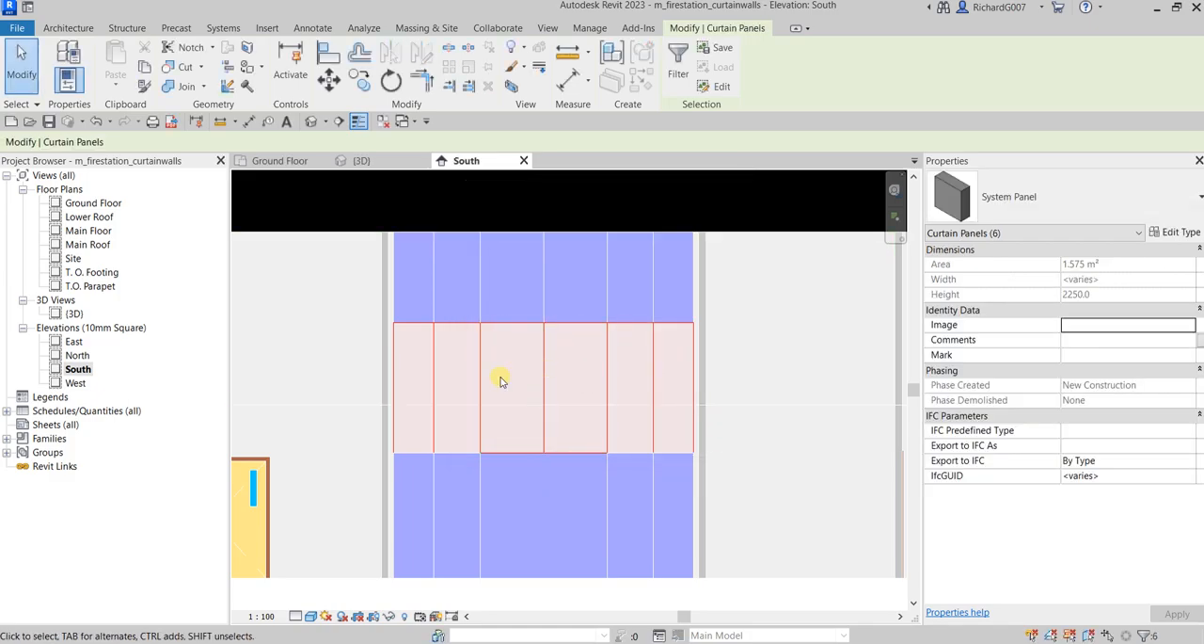
# Duplicate the selected panels' System Panel type as "Spandrel Panel"
pyautogui.click(1175, 206)
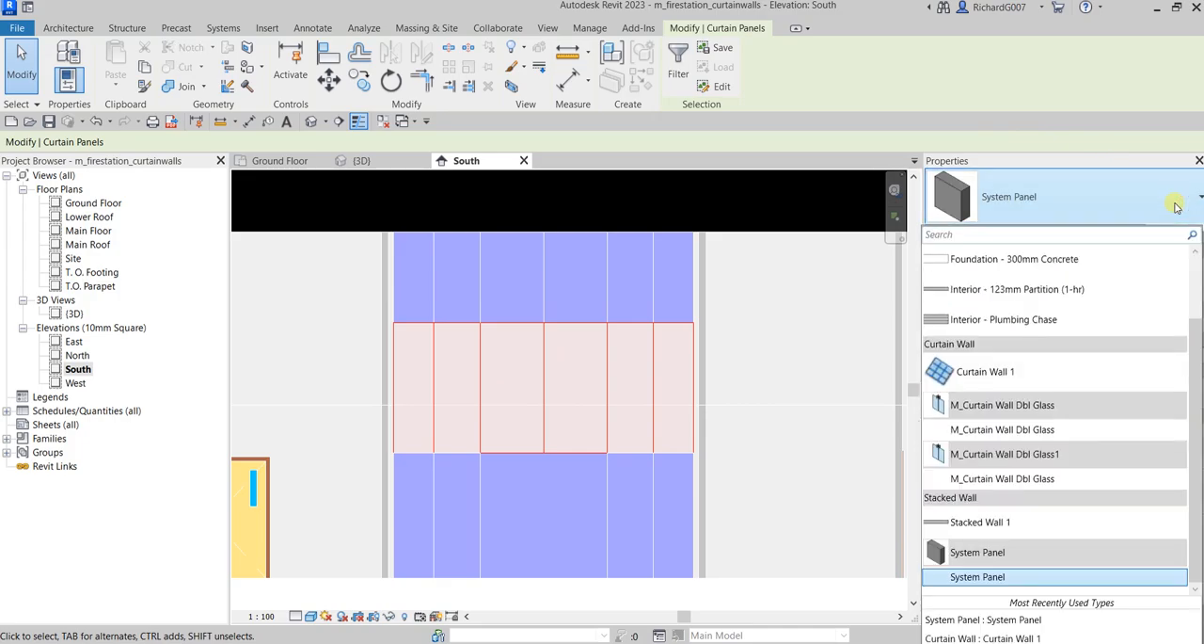
pyautogui.click(1175, 206)
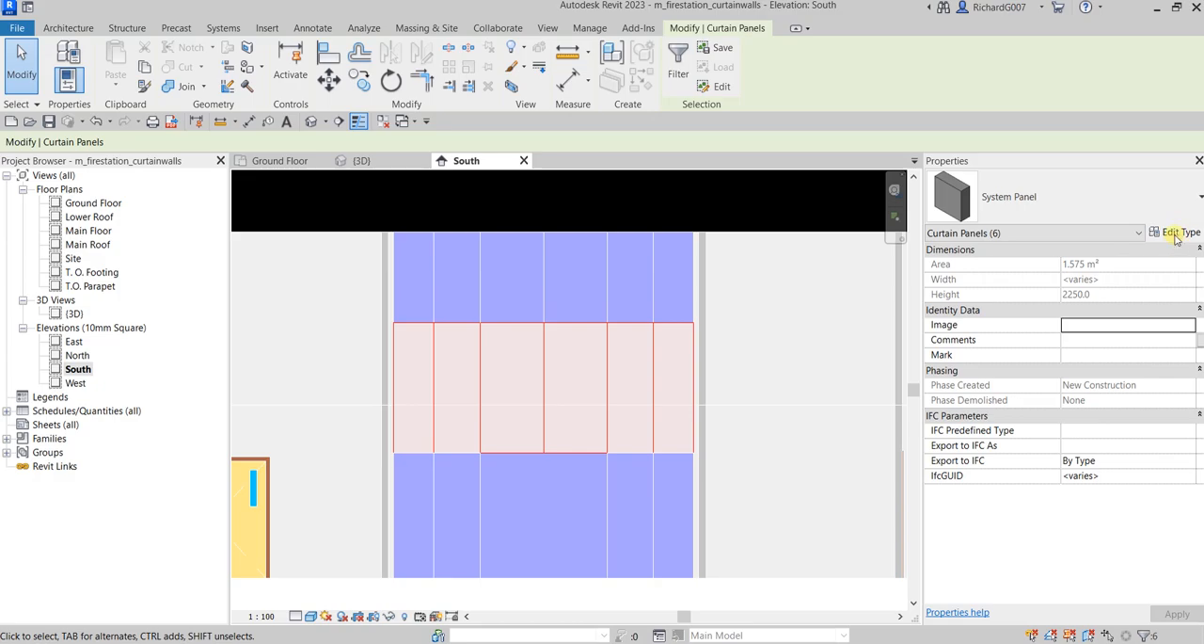
pyautogui.click(1176, 233)
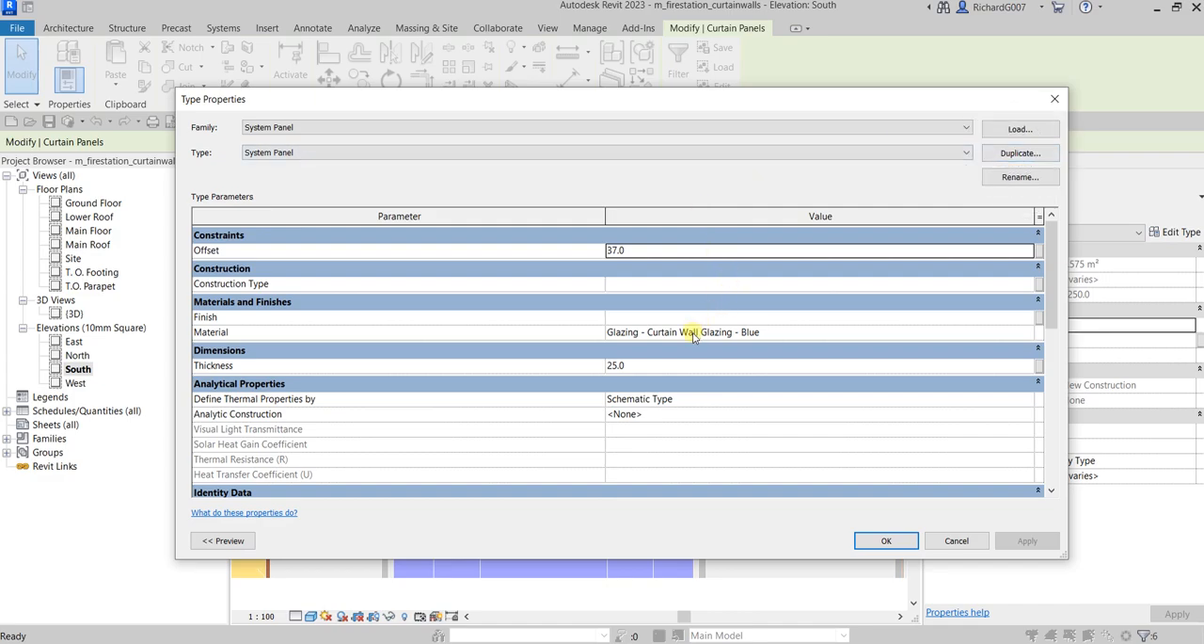
pyautogui.click(296, 154)
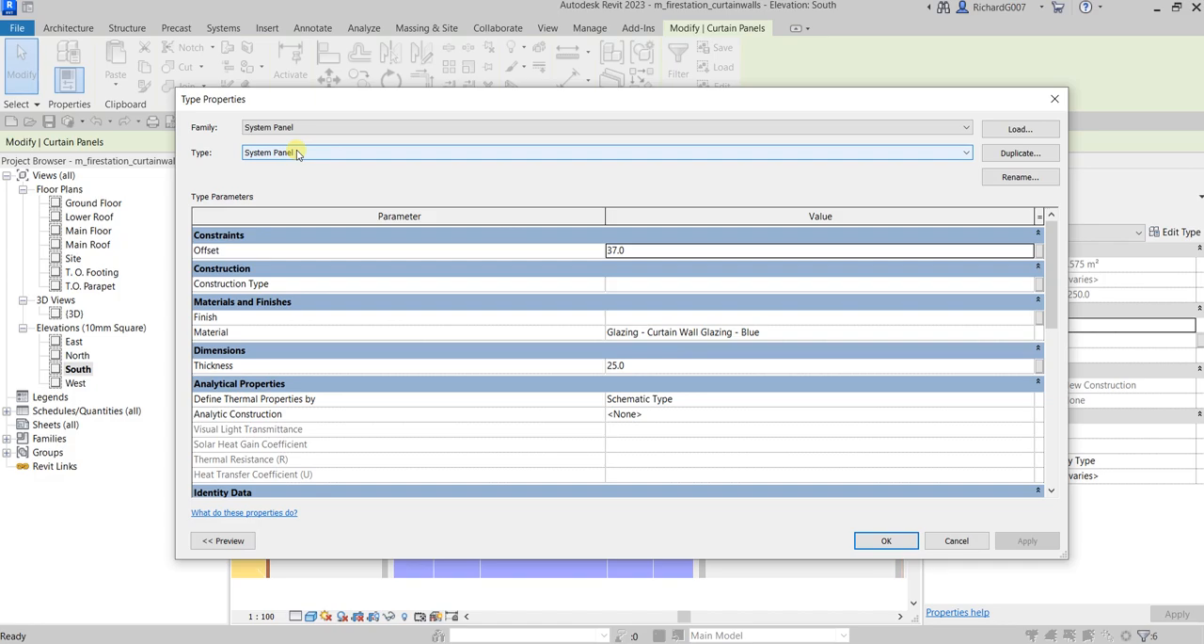
pyautogui.click(1018, 156)
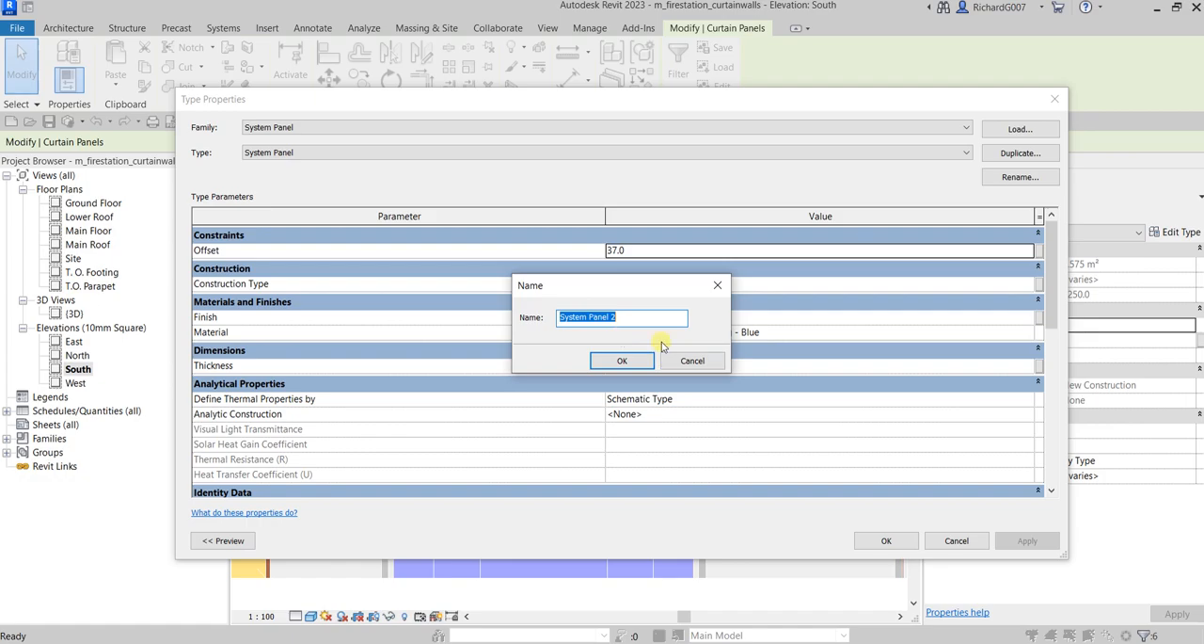
pyautogui.write('Spandrel')
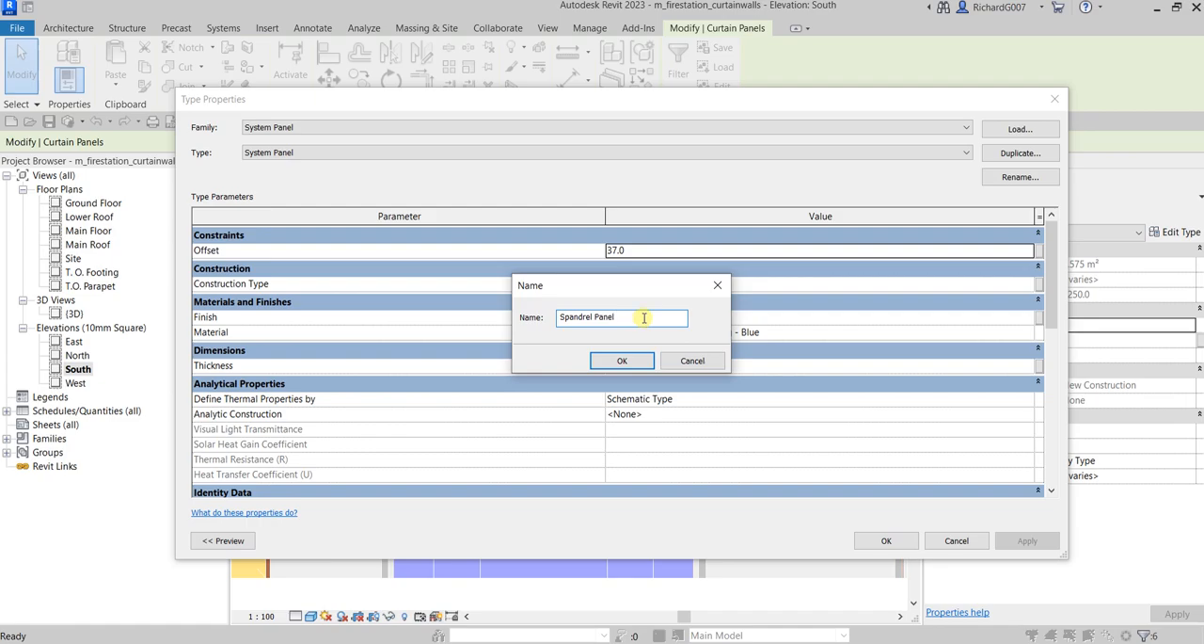
pyautogui.click(622, 361)
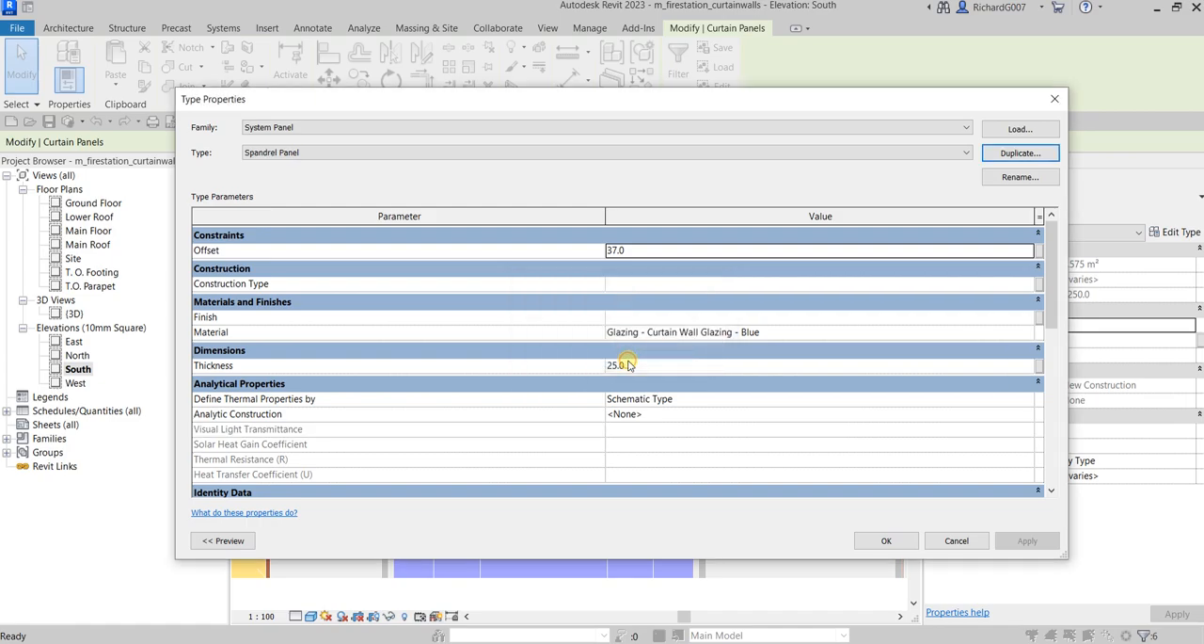
# Set the Spandrel Panel type's material to Glazing - Curtain Wall Glazing and apply it to the middle row
pyautogui.click(893, 334)
pyautogui.click(1029, 335)
pyautogui.click(471, 302)
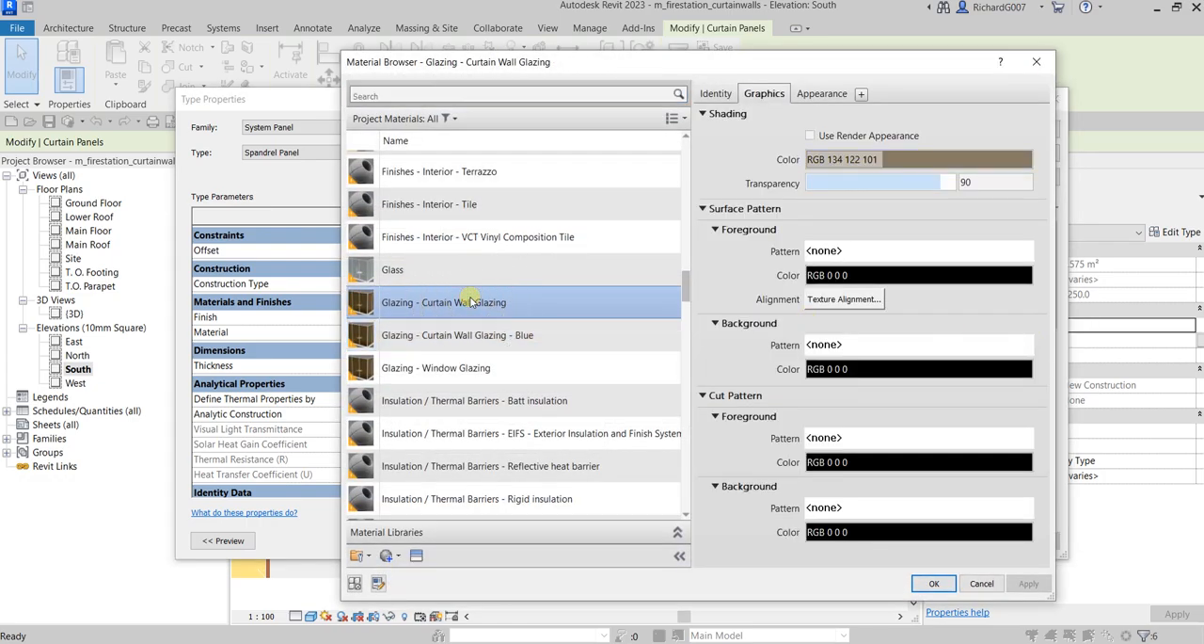
pyautogui.click(934, 583)
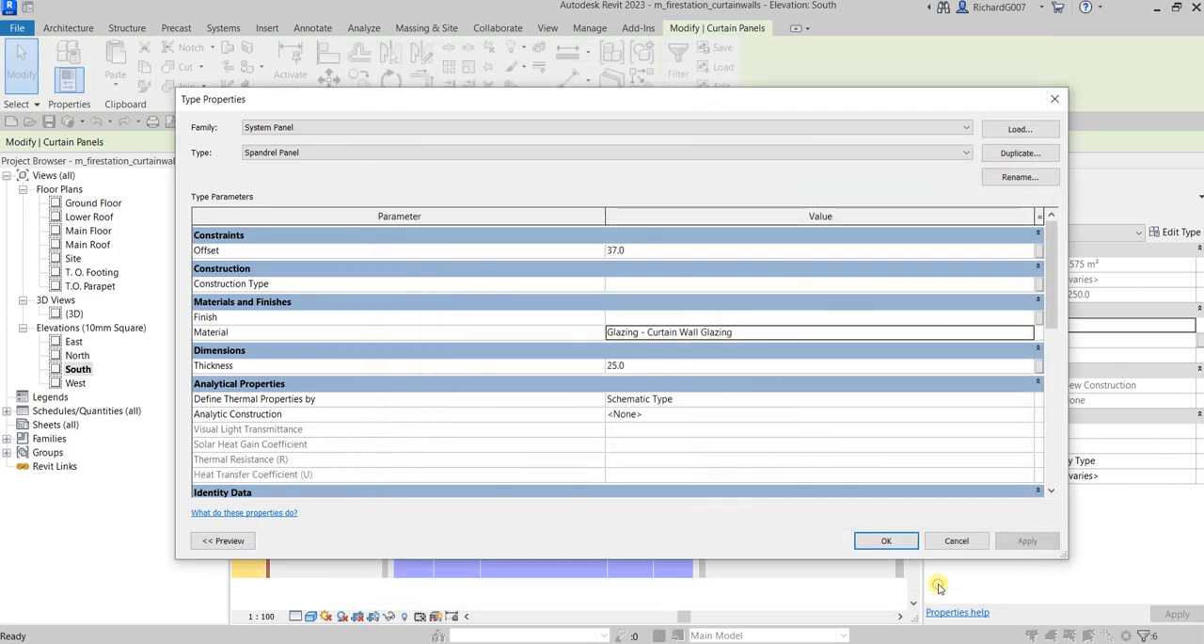
pyautogui.click(881, 541)
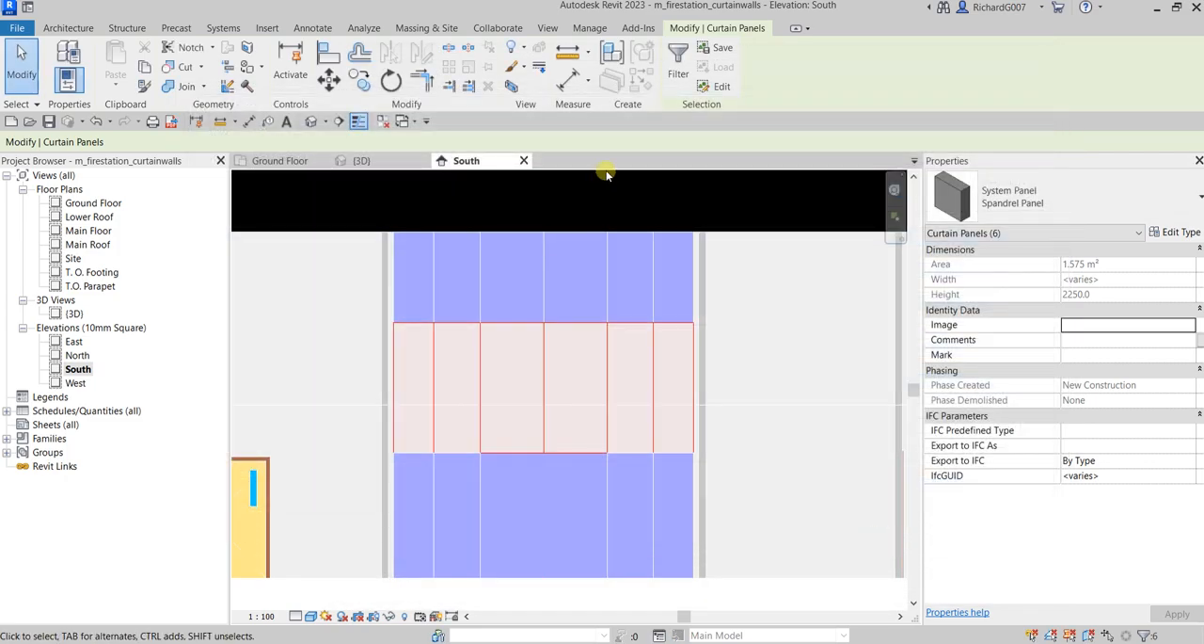
pyautogui.click(758, 203)
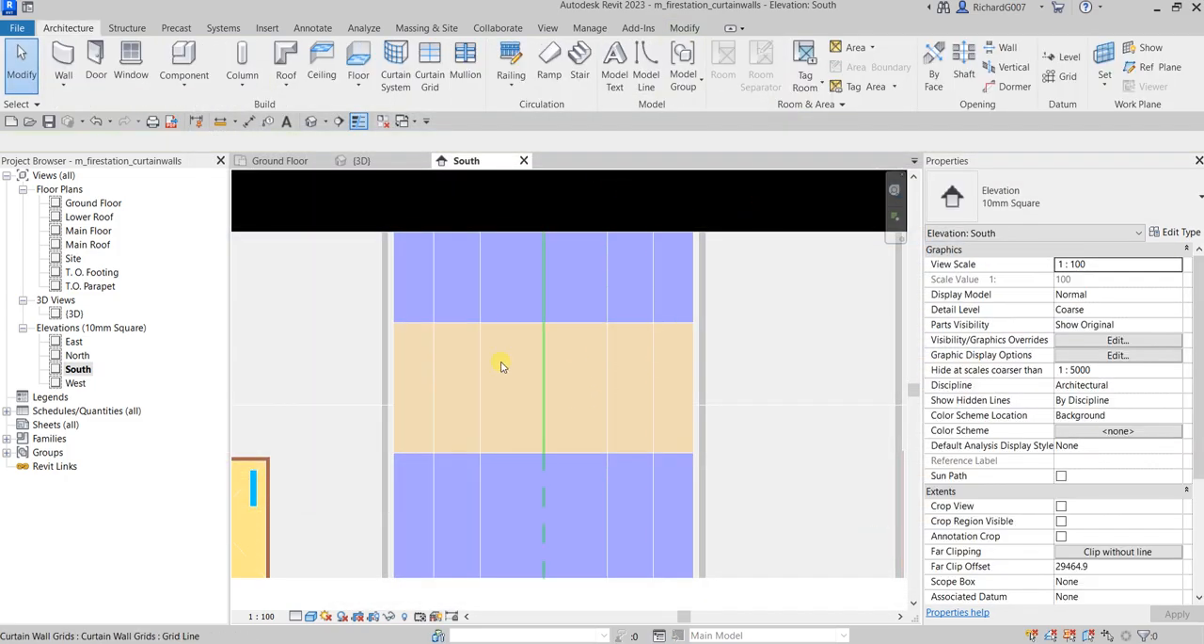
# Start loading a family and open the DOOR FOR CURTAIN PANEL folder inside RAC-I
pyautogui.scroll(-1, 543, 426)
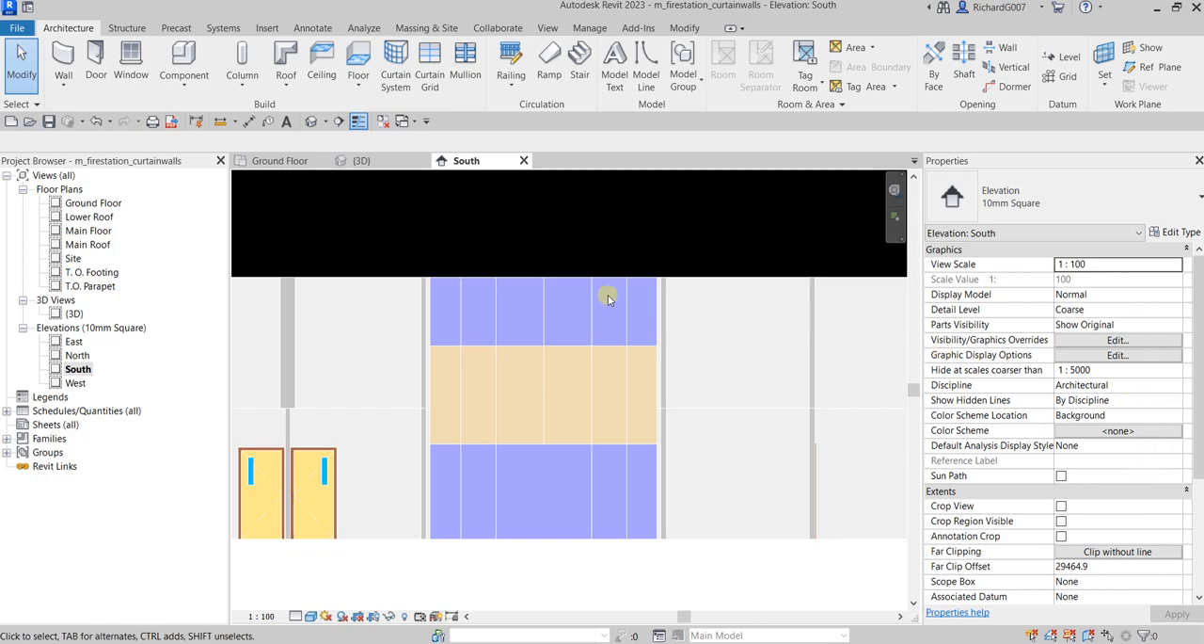
pyautogui.click(545, 487)
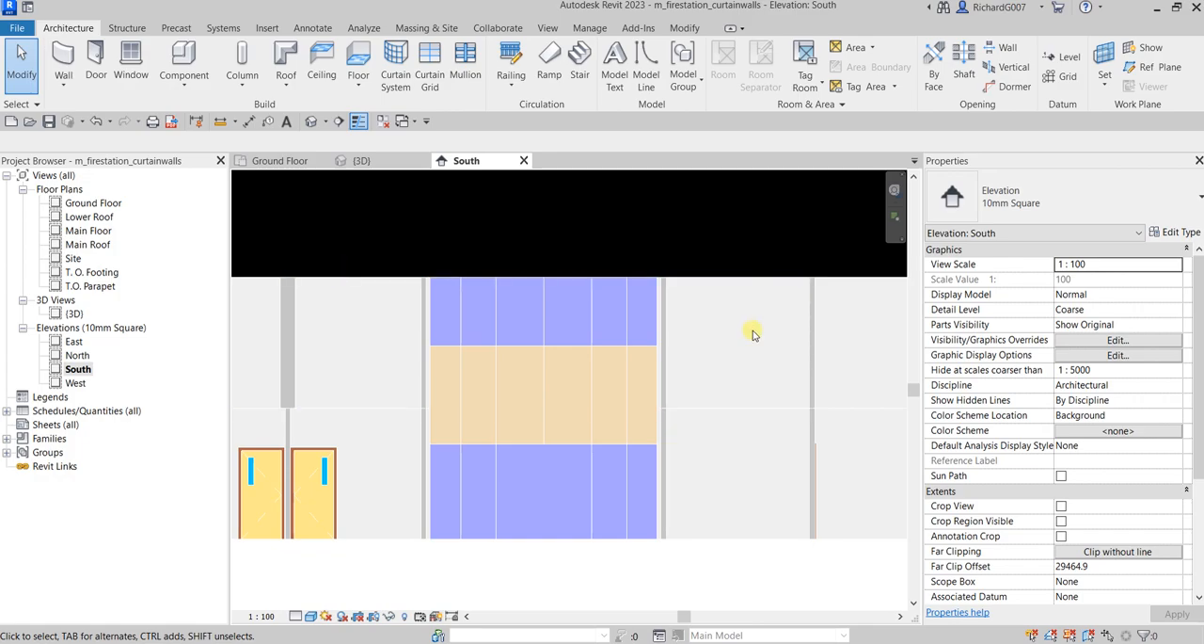
pyautogui.click(267, 28)
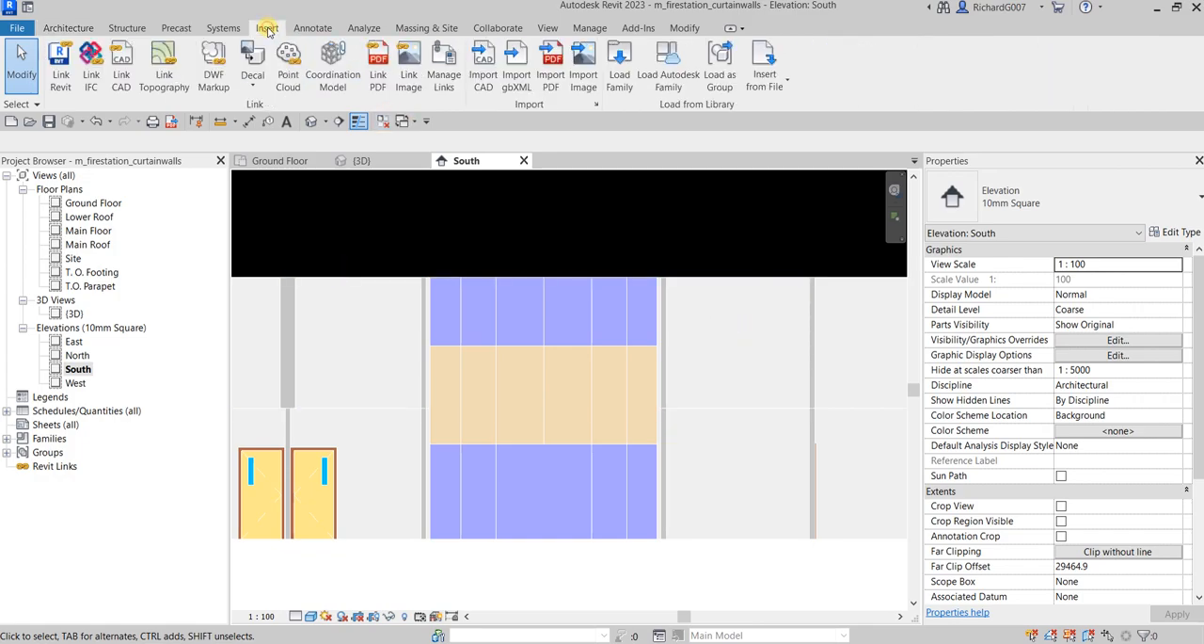
pyautogui.click(616, 62)
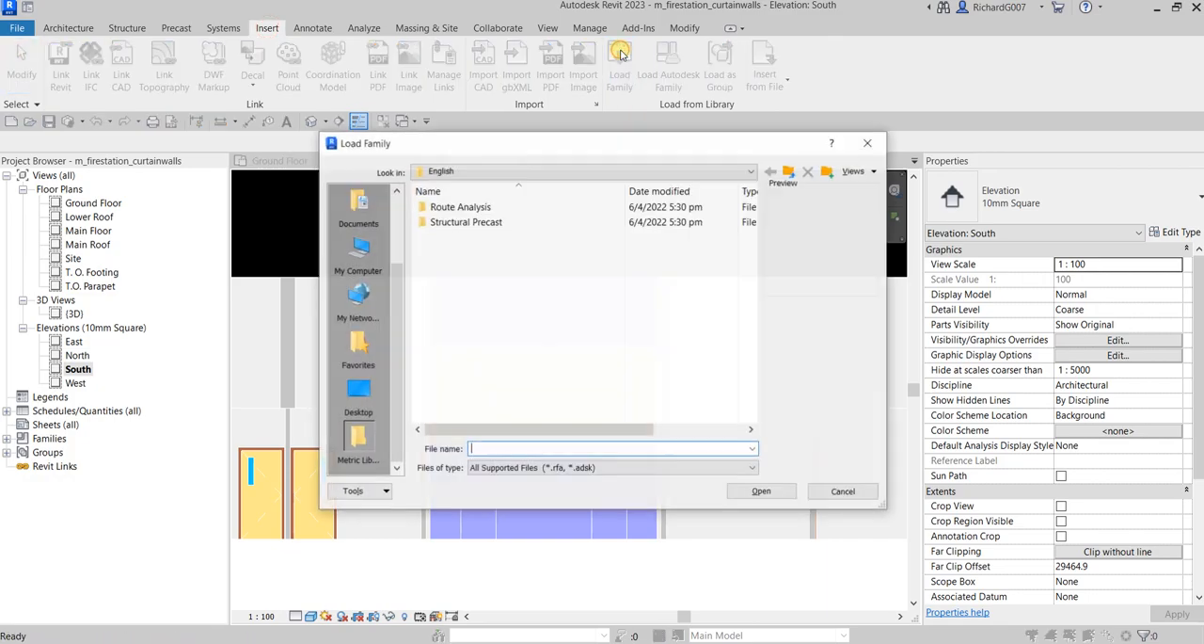
pyautogui.scroll(2, 376, 282)
pyautogui.click(358, 203)
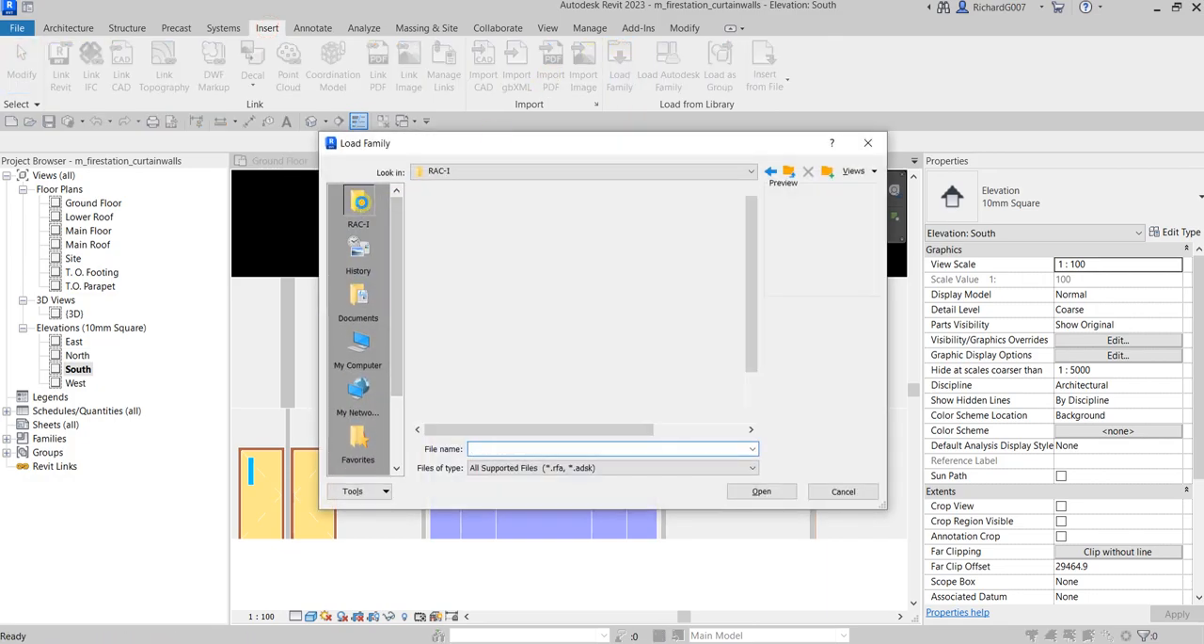
pyautogui.doubleClick(451, 297)
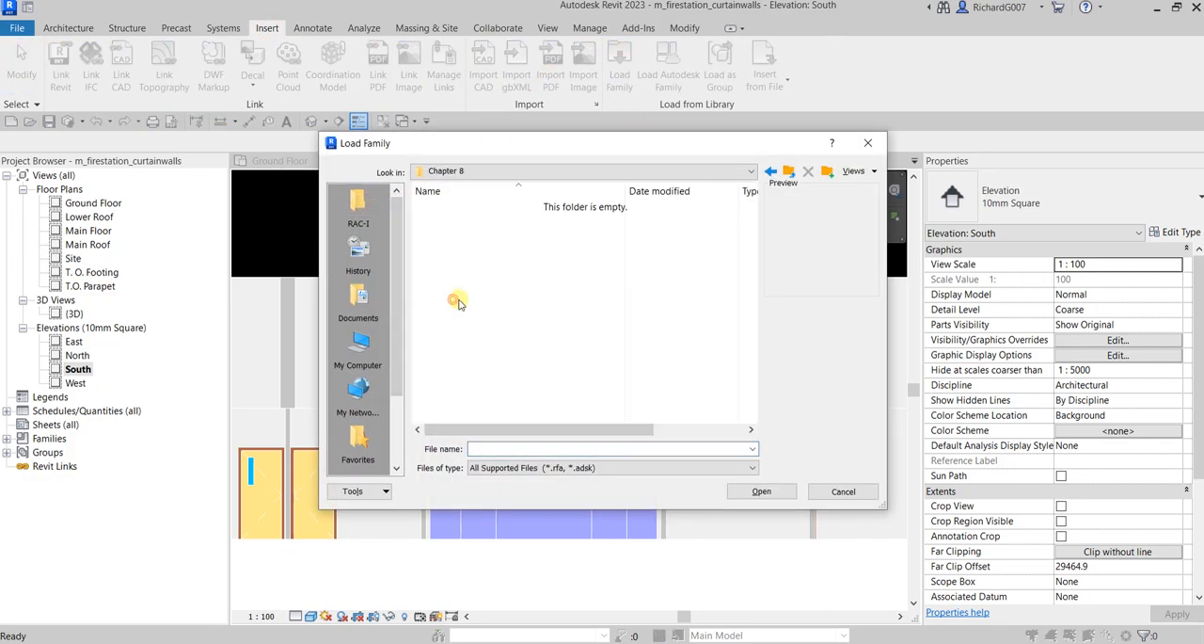
pyautogui.click(789, 173)
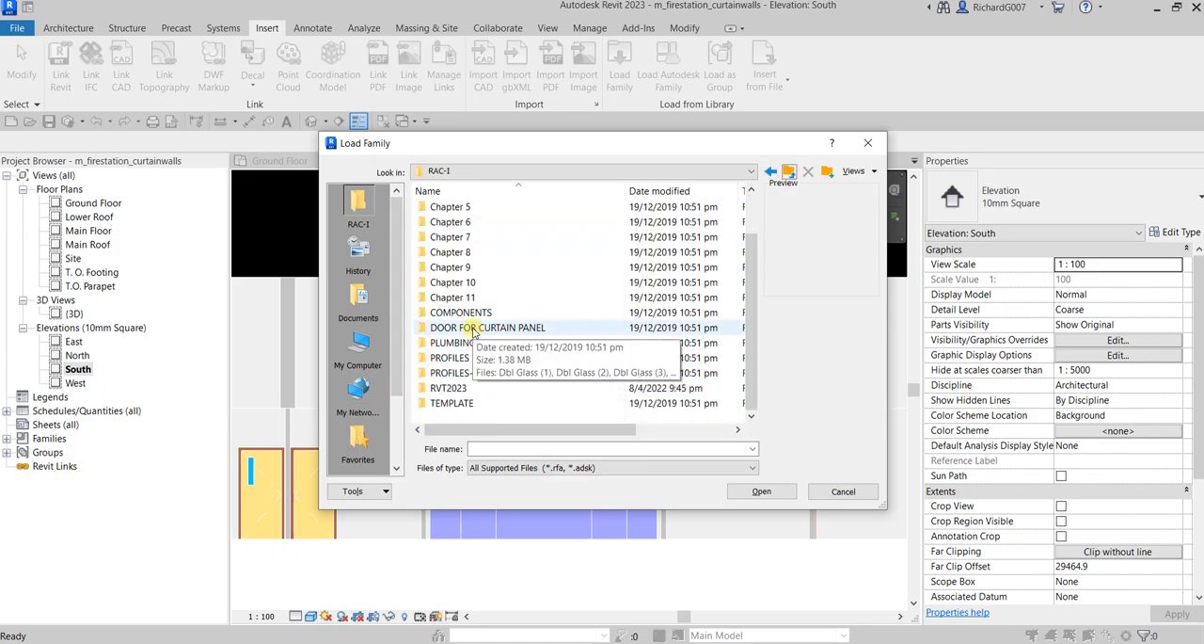
pyautogui.doubleClick(475, 329)
# Compare the previews of the curtain panel door families Dbl Glass (1) to Dbl Glass (6)
pyautogui.click(450, 208)
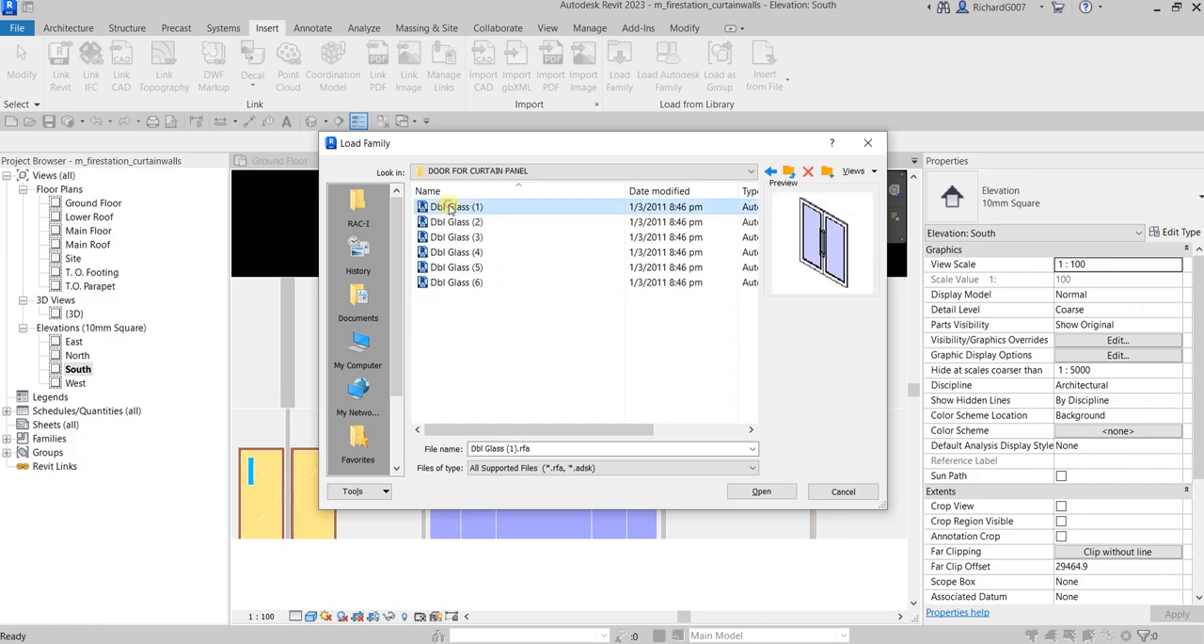
pyautogui.click(452, 222)
pyautogui.click(453, 239)
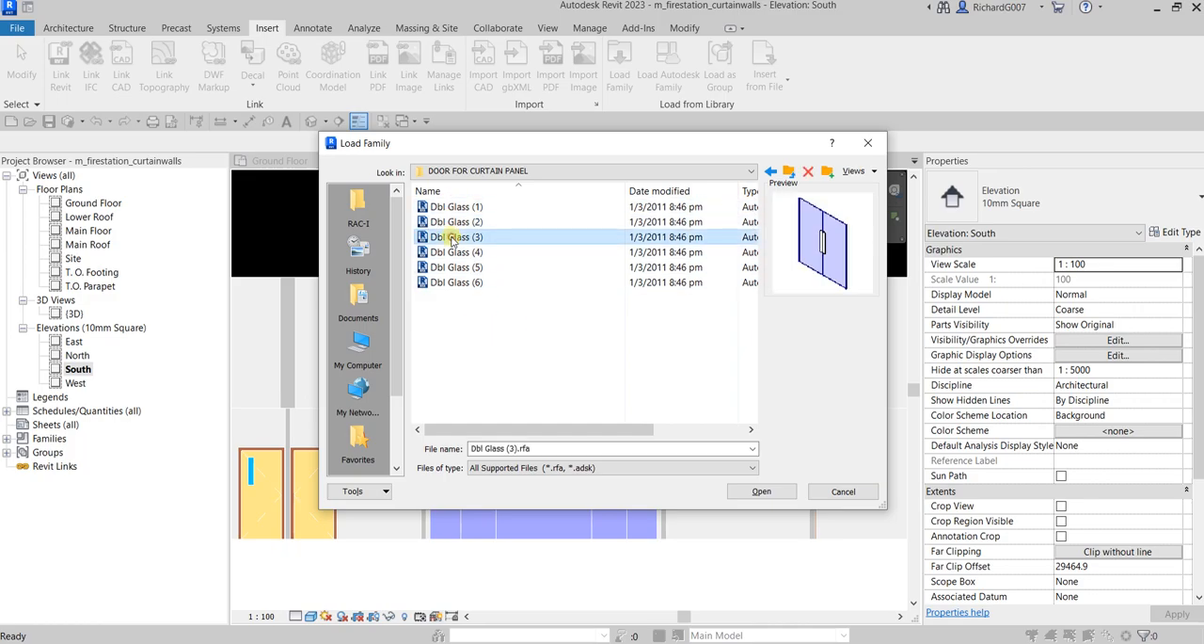
pyautogui.click(454, 253)
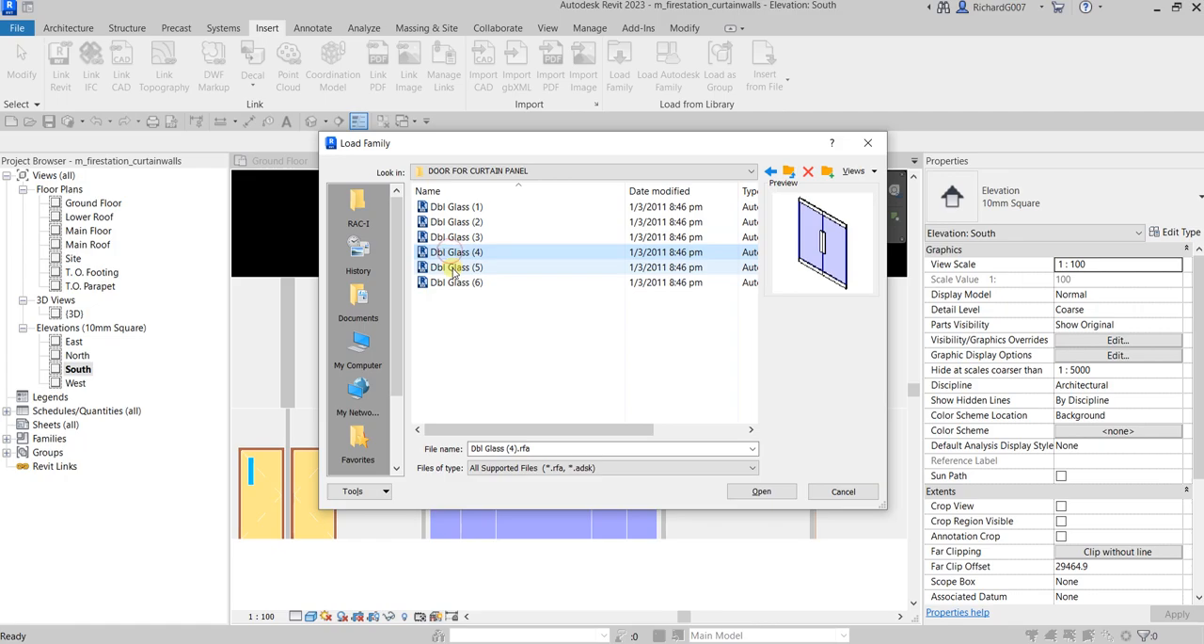
pyautogui.click(454, 268)
pyautogui.click(456, 283)
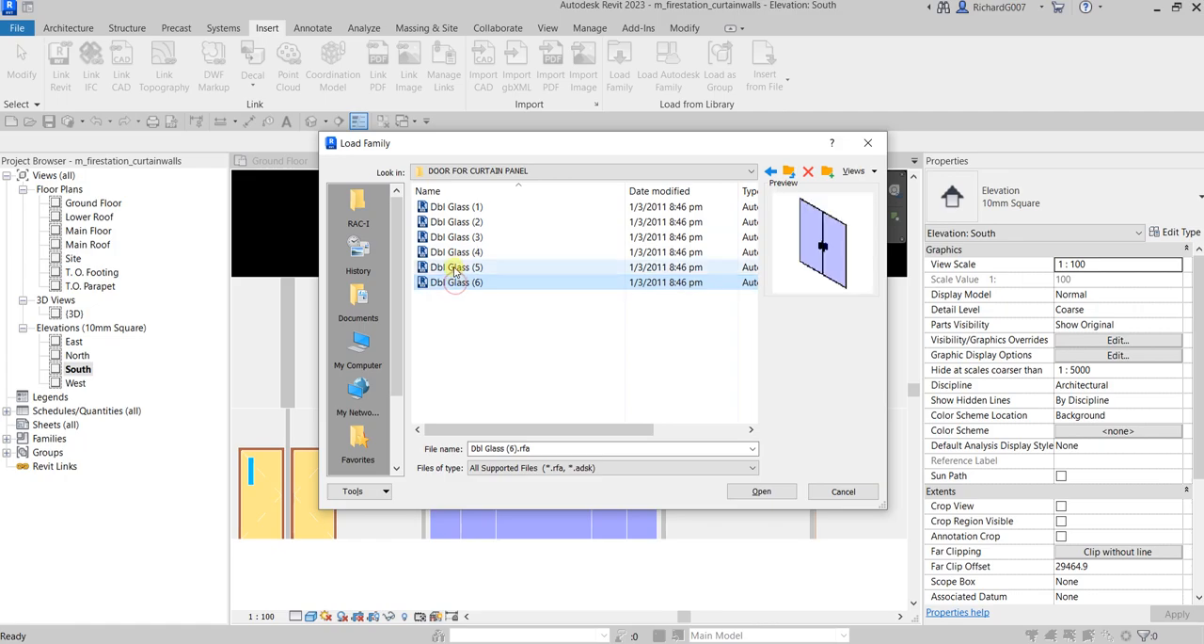
pyautogui.click(457, 269)
pyautogui.click(455, 252)
# Load the double glass door family Dbl Glass (2).rfa into the project
pyautogui.click(773, 493)
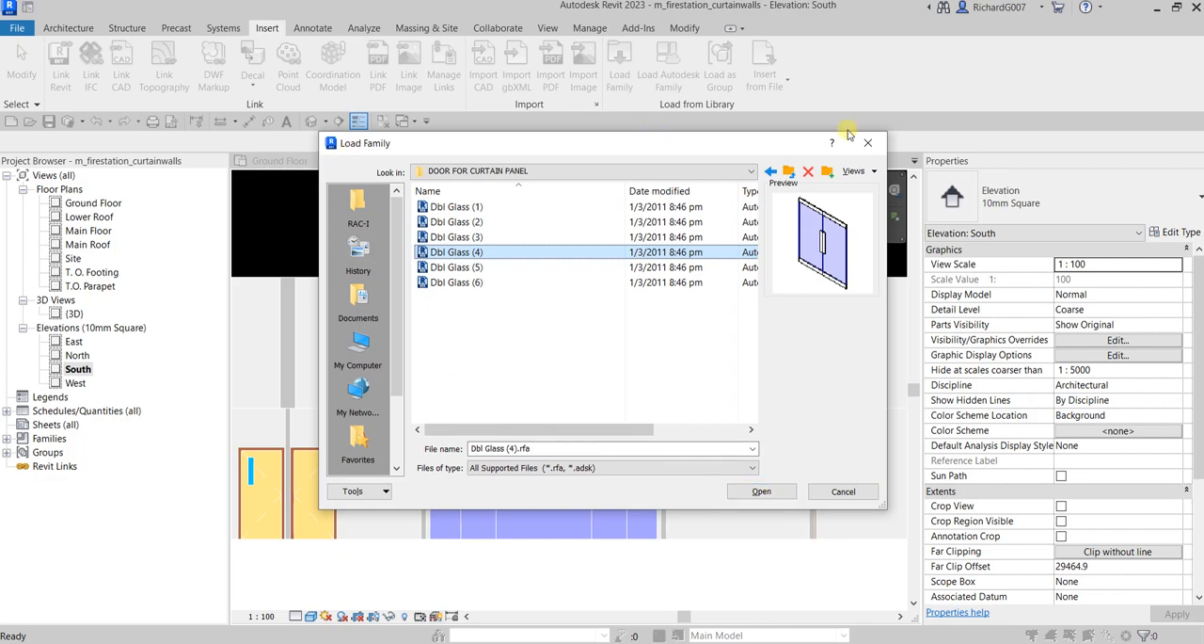
pyautogui.click(459, 239)
pyautogui.click(460, 222)
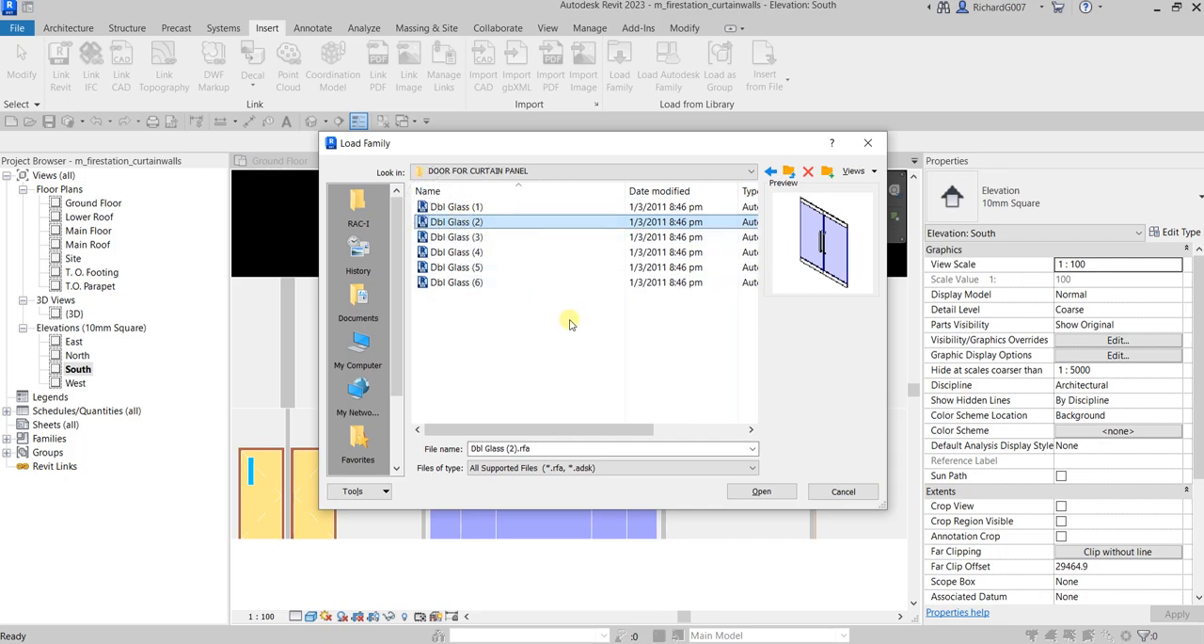
pyautogui.click(763, 492)
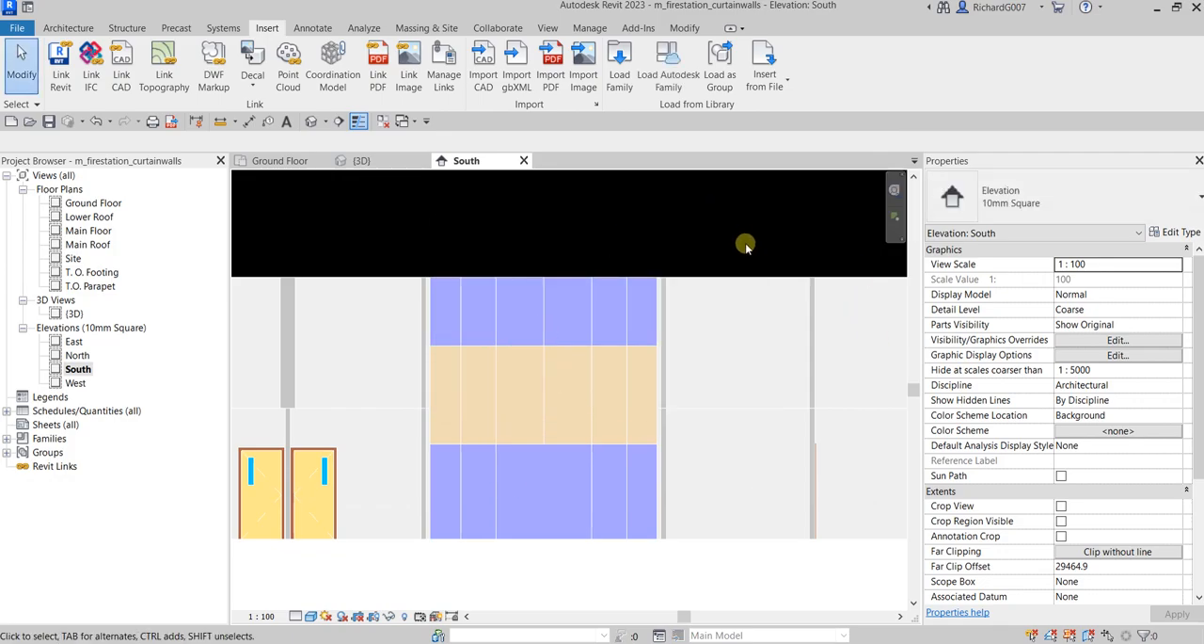
pyautogui.scroll(3, 527, 414)
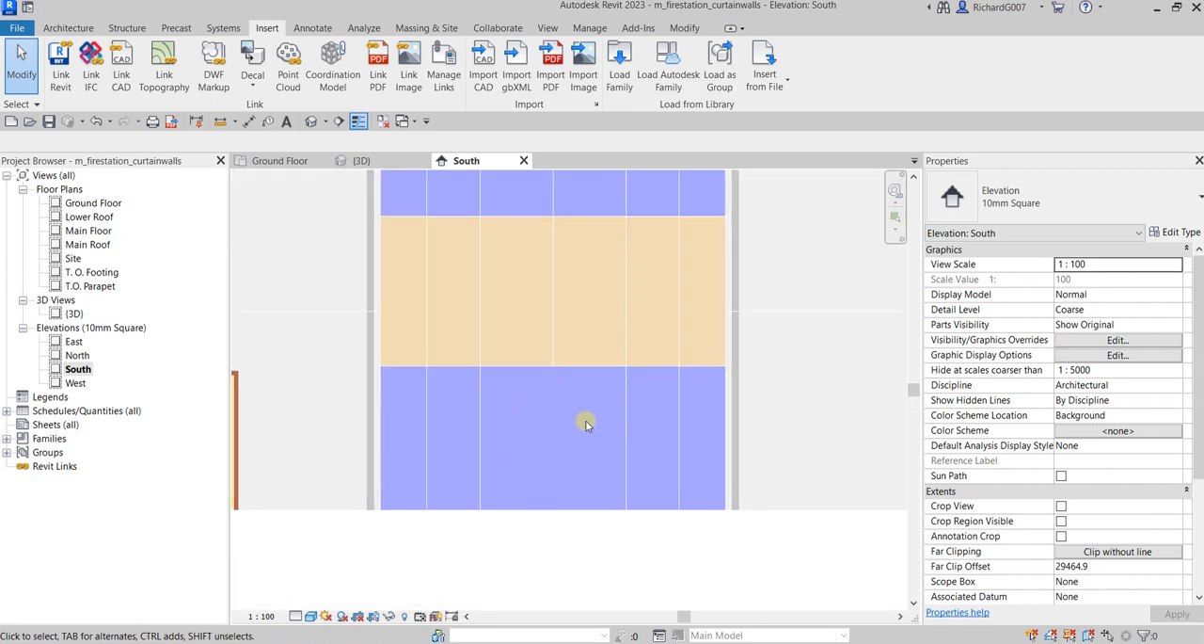
pyautogui.press('ctrl')
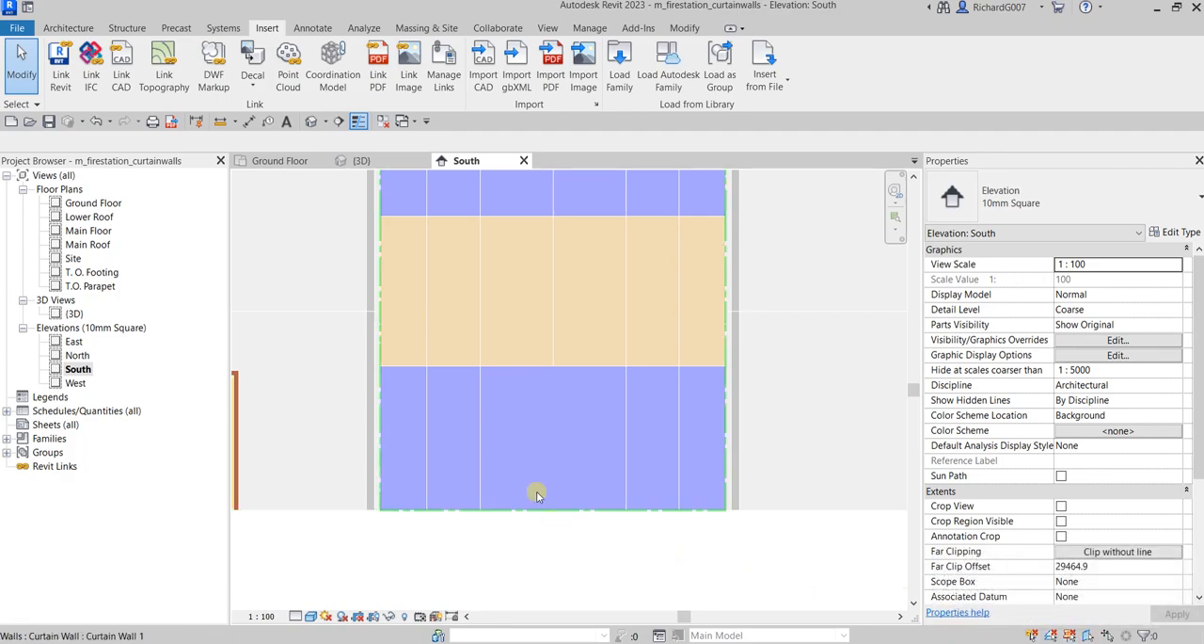
pyautogui.scroll(-2, 545, 419)
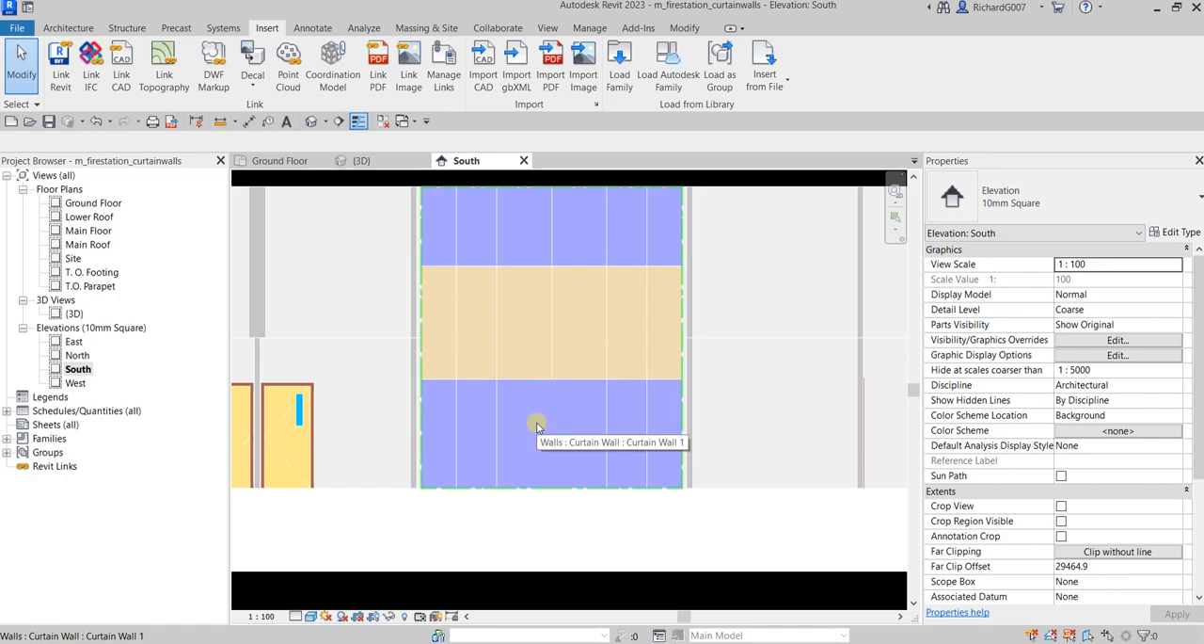
pyautogui.scroll(-2, 537, 426)
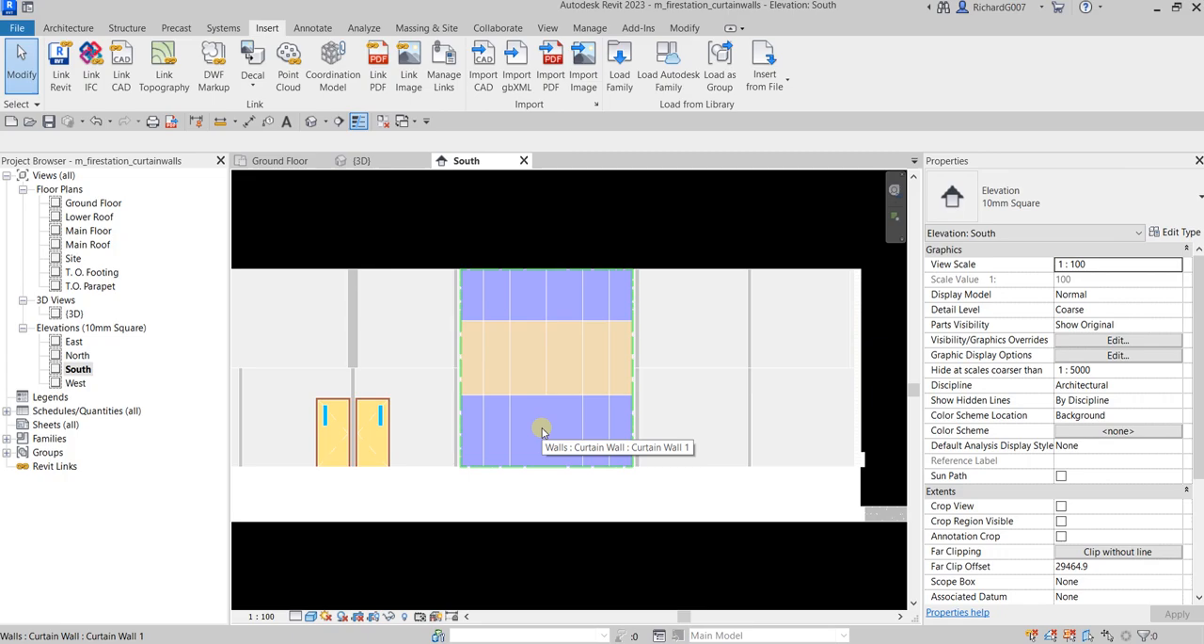
pyautogui.press('Tab')
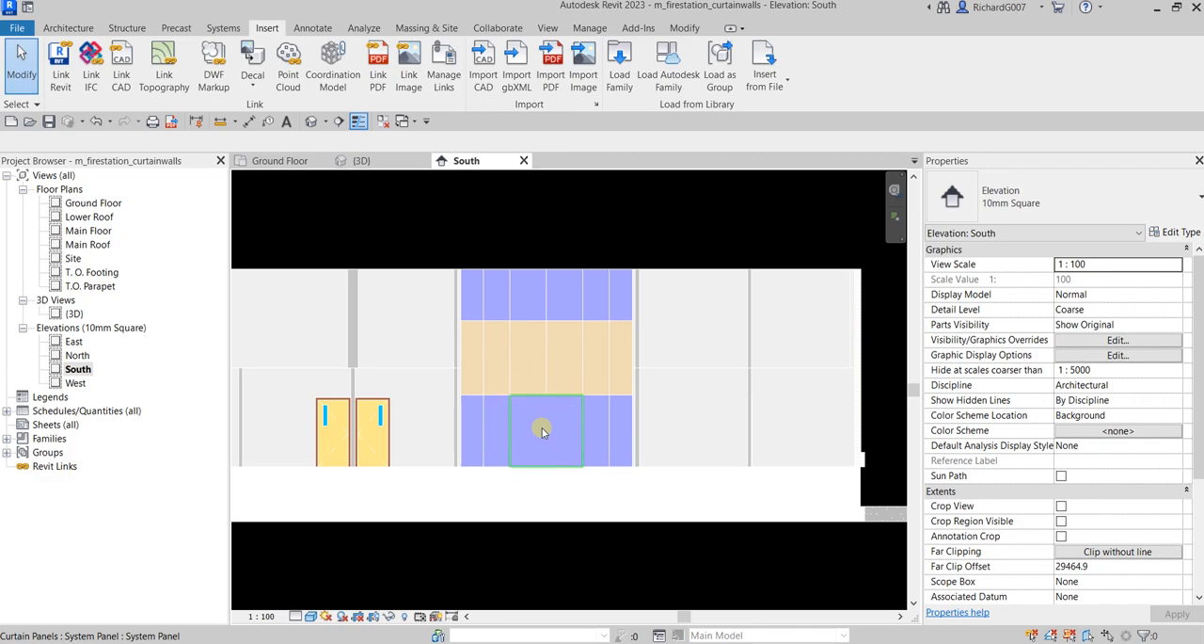
pyautogui.click(542, 431)
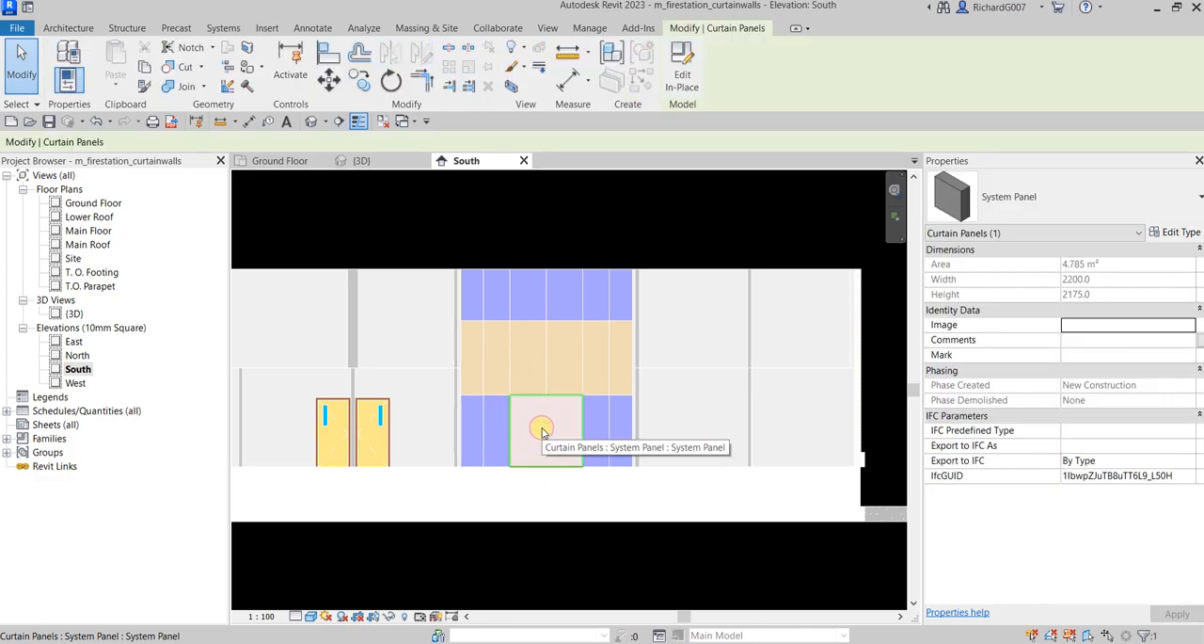
pyautogui.click(814, 212)
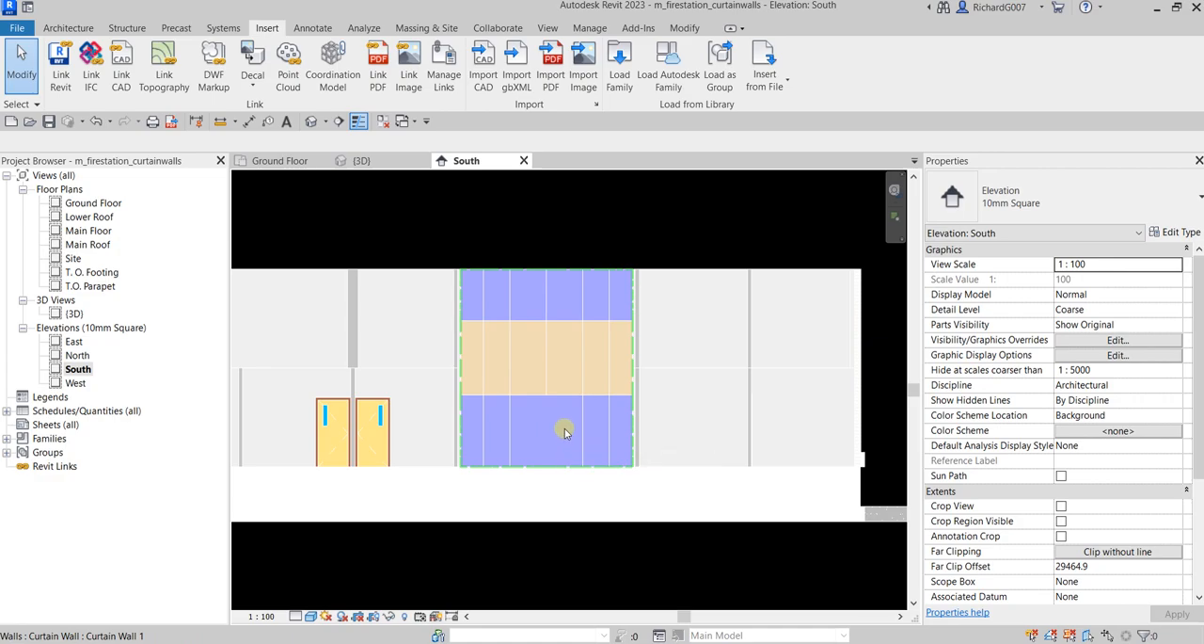
# Change the wide central panel in the curtain wall's bottom row to the Dbl Glass (2) door type
pyautogui.press('Tab')
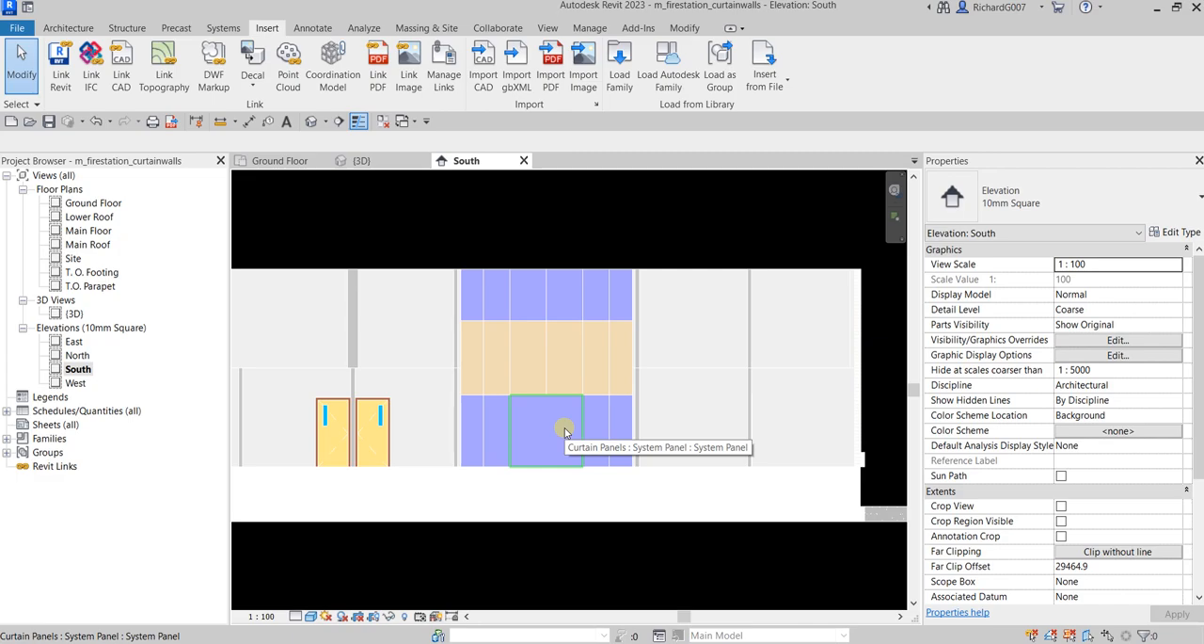
pyautogui.press('Tab')
pyautogui.press('Tab')
pyautogui.press('Tab')
pyautogui.press('Tab')
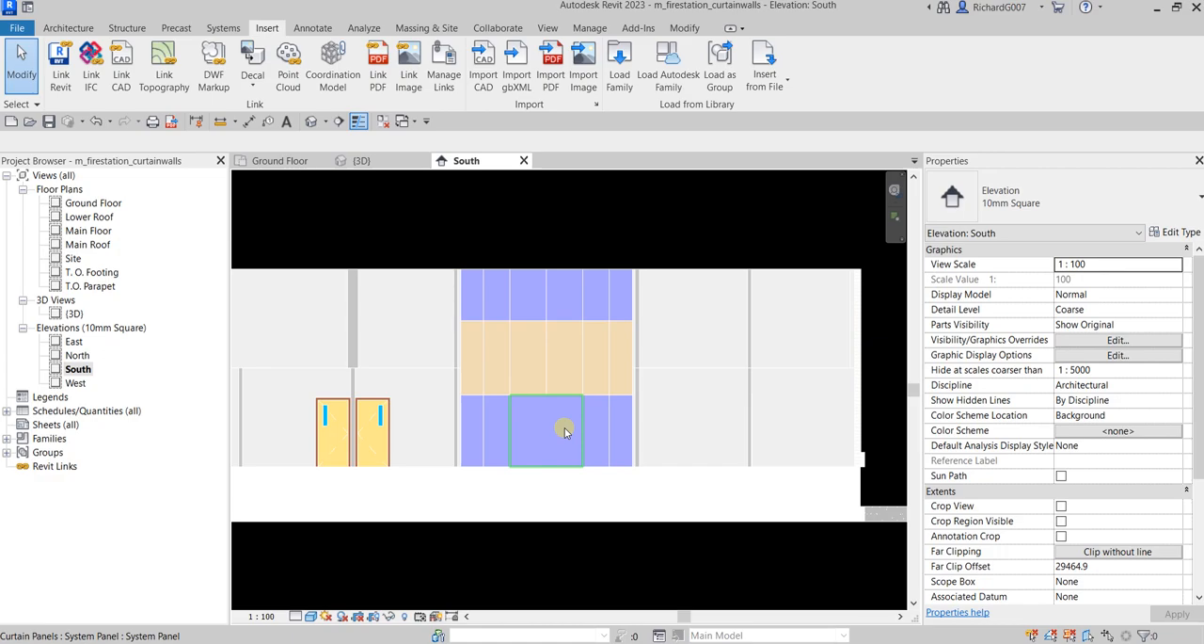
pyautogui.click(564, 430)
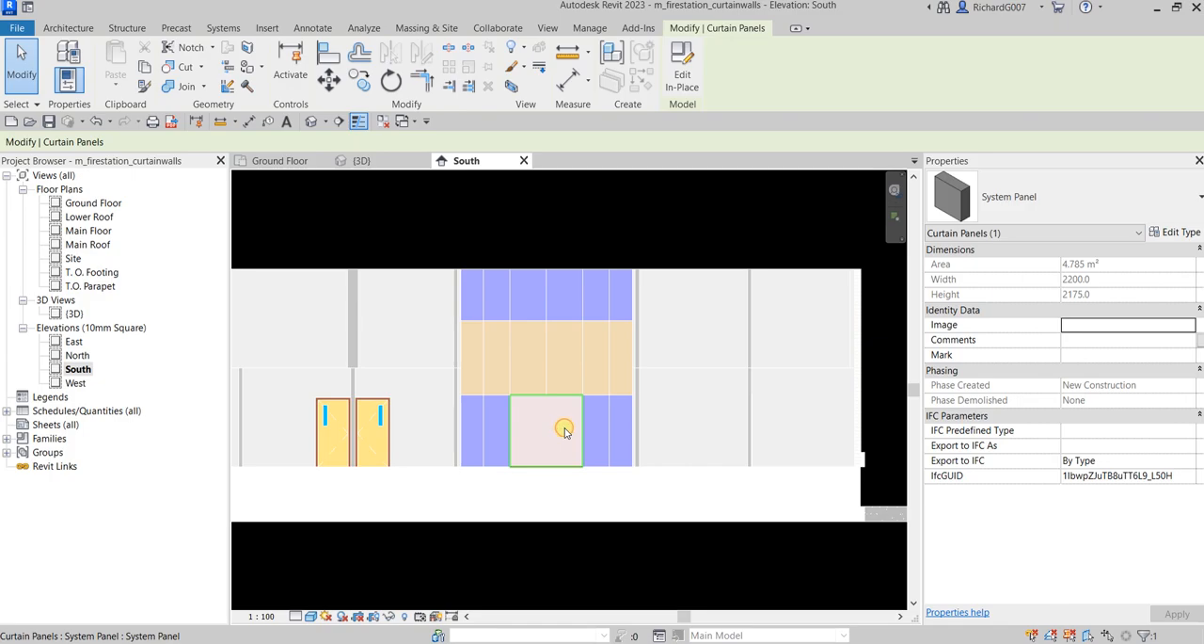
pyautogui.click(1167, 195)
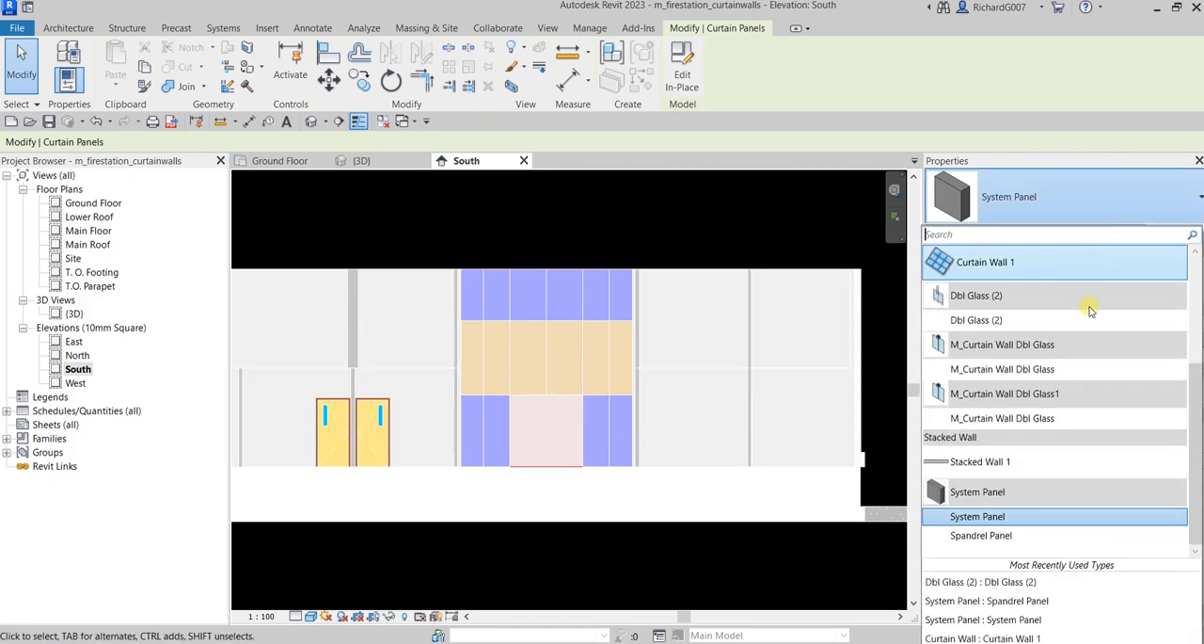
pyautogui.click(976, 321)
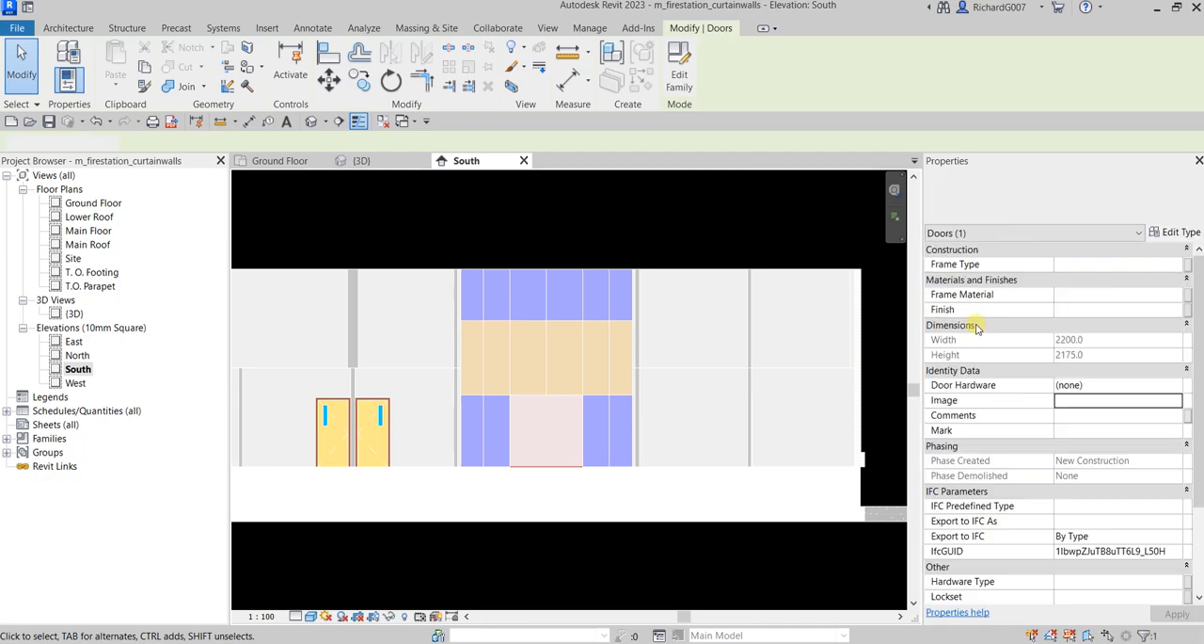
pyautogui.click(695, 221)
# Inspect the double glass door in the curtain wall up close in the {3D} view
pyautogui.click(392, 168)
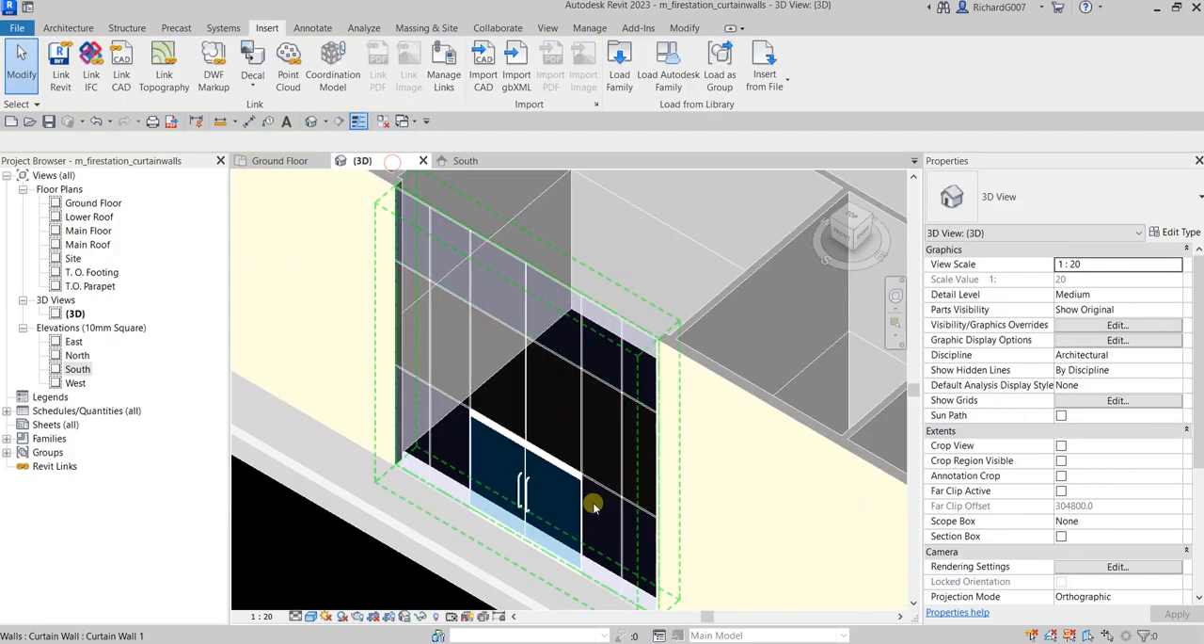
pyautogui.scroll(2, 511, 505)
pyautogui.scroll(1, 513, 506)
pyautogui.scroll(-3, 498, 461)
pyautogui.keyDown('shift'); pyautogui.moveTo(460, 474); pyautogui.dragTo(499, 442, button='middle'); pyautogui.keyUp('shift')
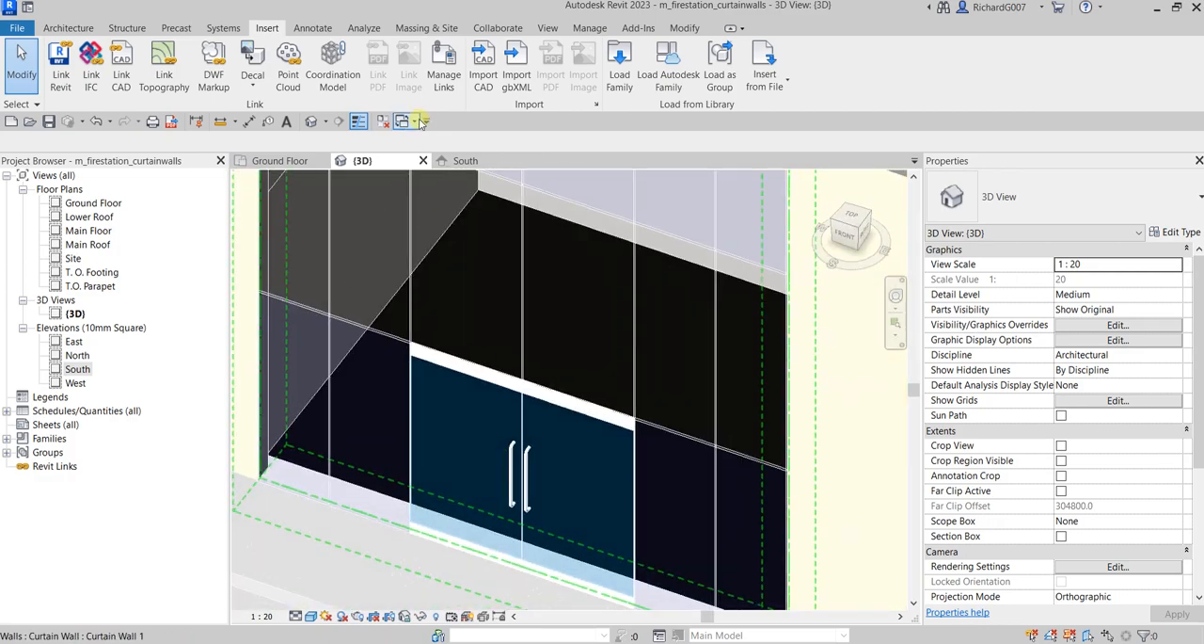
# Try to place an M_Double-Glass 1 1830 x 2134mm door on the curtain wall in the Ground Floor plan
pyautogui.click(281, 161)
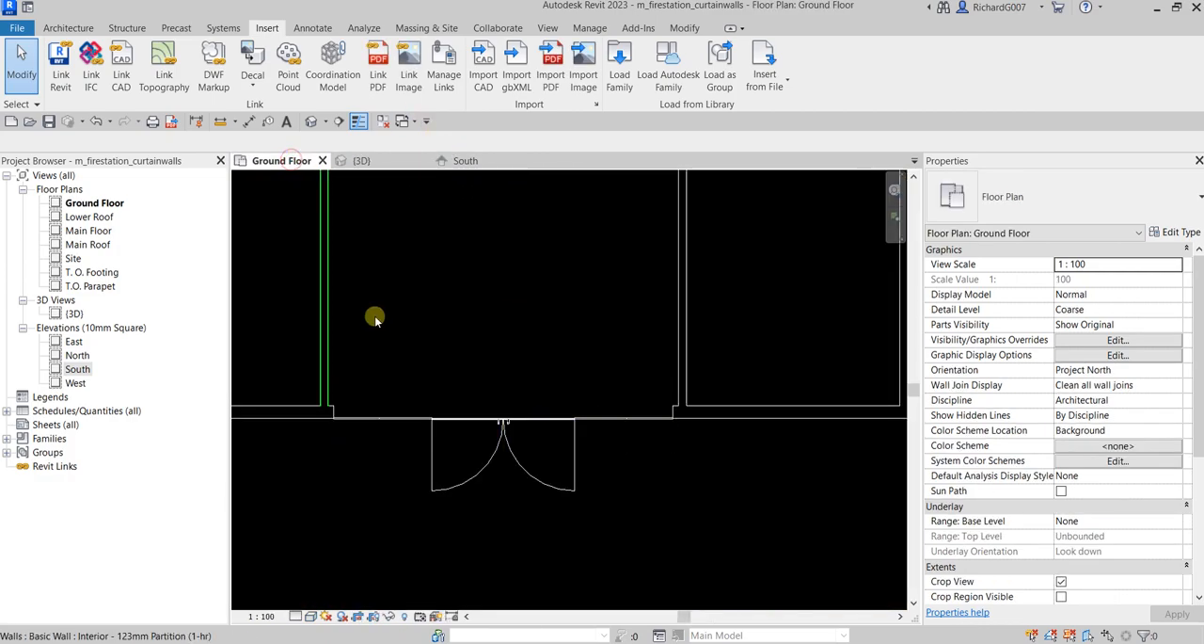
pyautogui.click(81, 27)
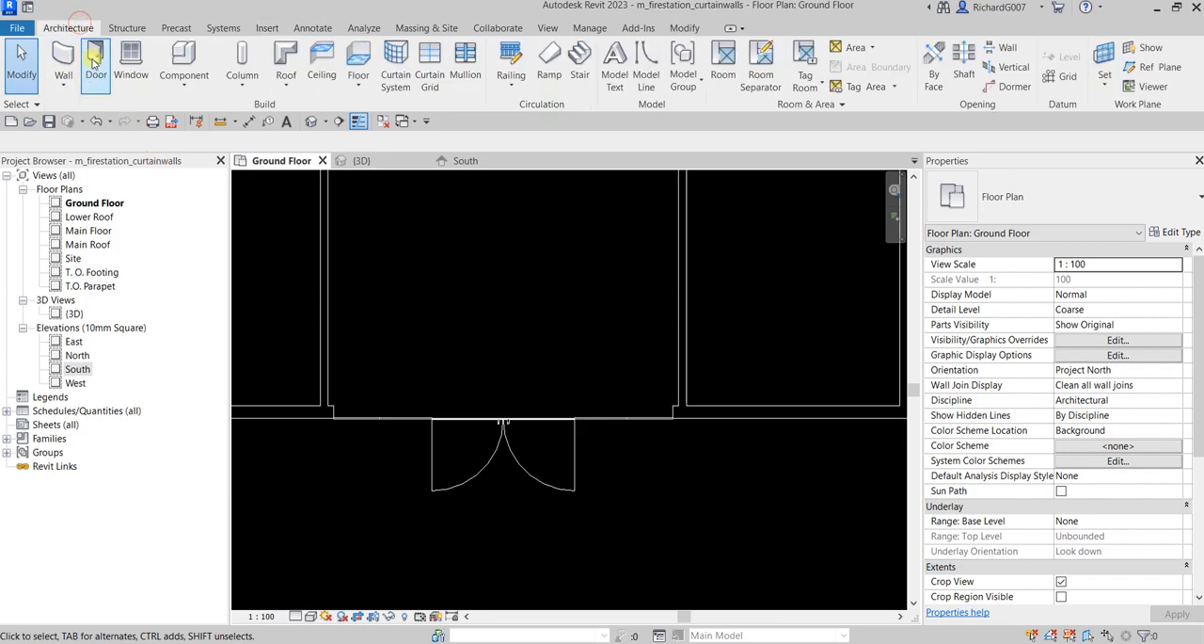
pyautogui.click(96, 64)
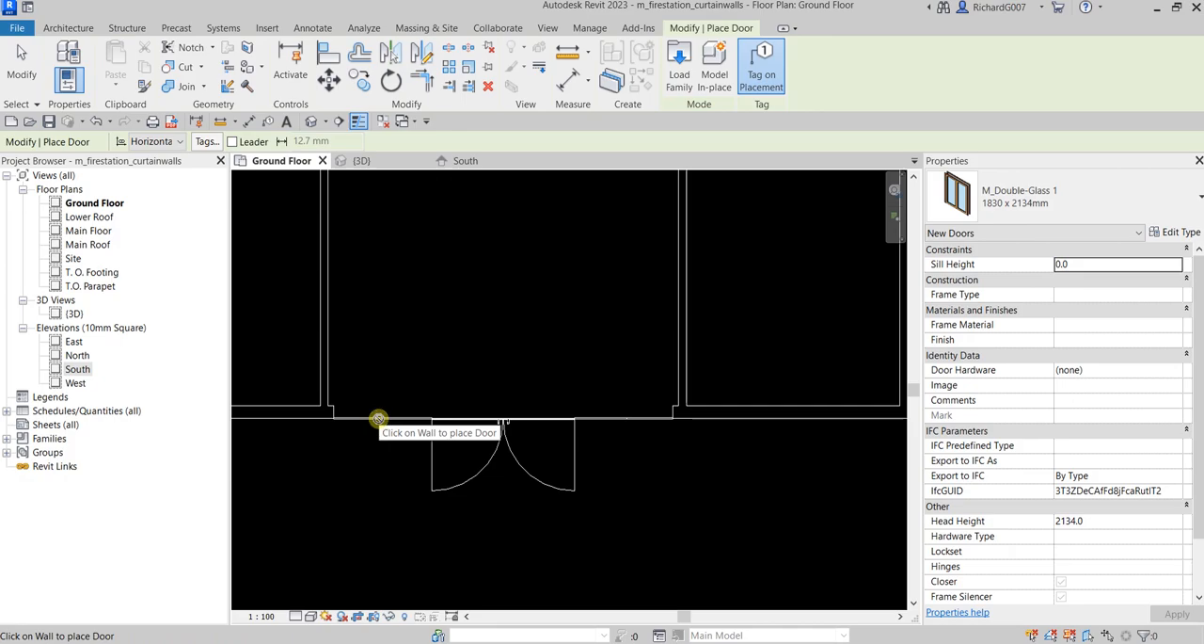
pyautogui.scroll(-1, 377, 418)
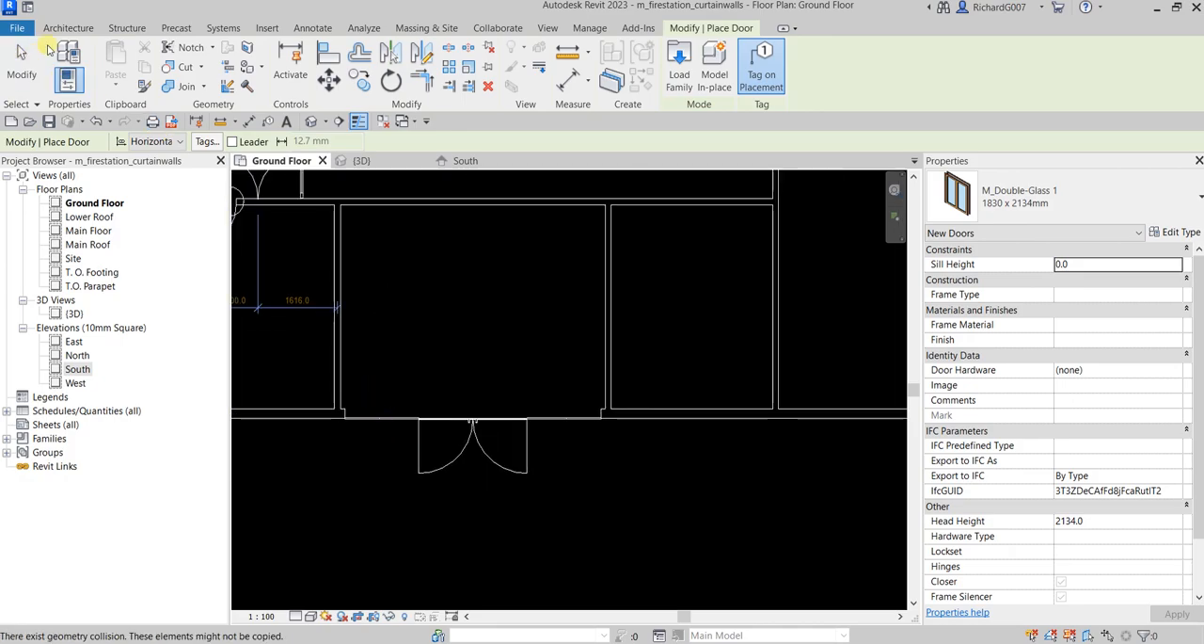
pyautogui.click(21, 64)
pyautogui.click(102, 66)
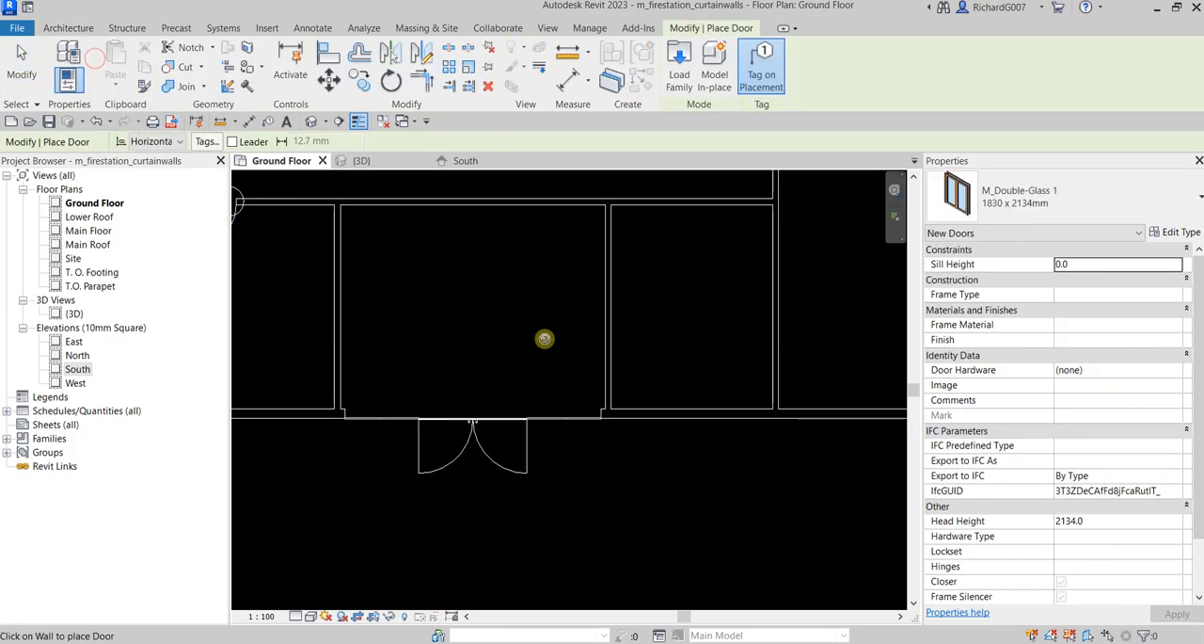
pyautogui.scroll(-1, 544, 339)
pyautogui.moveTo(399, 380); pyautogui.dragTo(559, 405, button='middle')
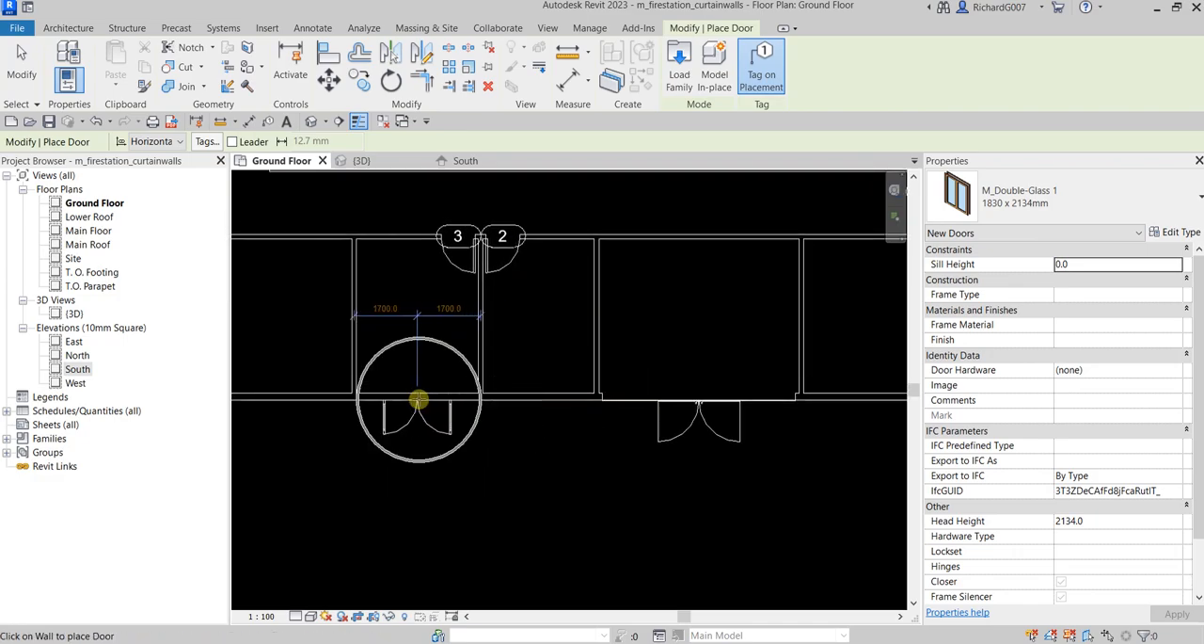
pyautogui.scroll(2, 675, 409)
pyautogui.scroll(1, 648, 424)
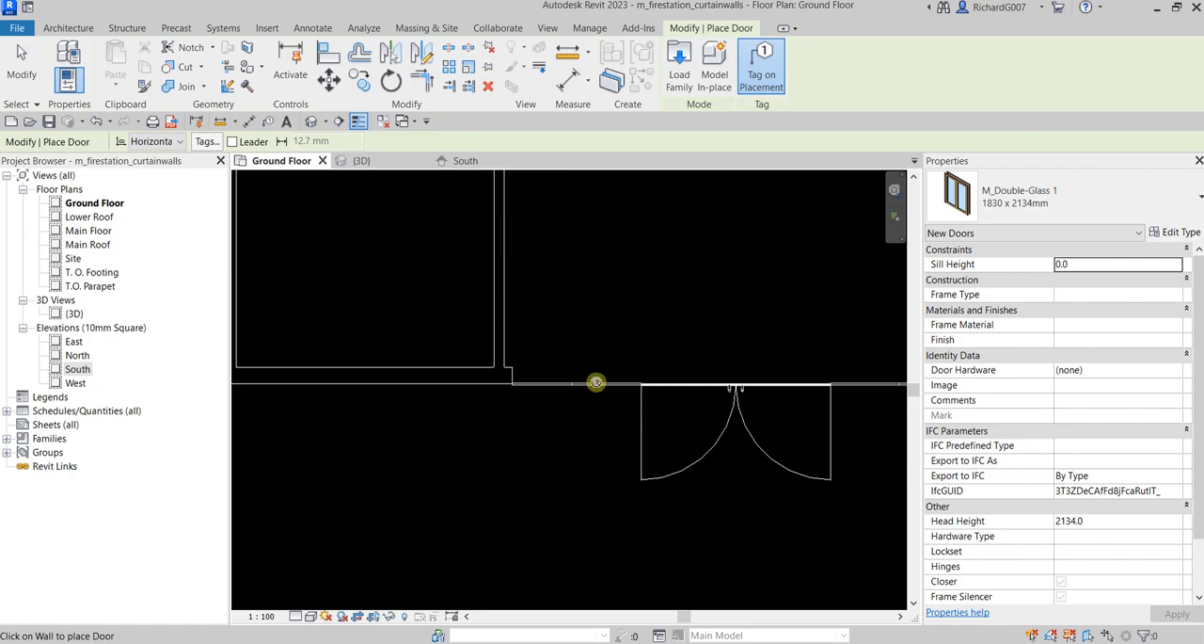
pyautogui.click(21, 66)
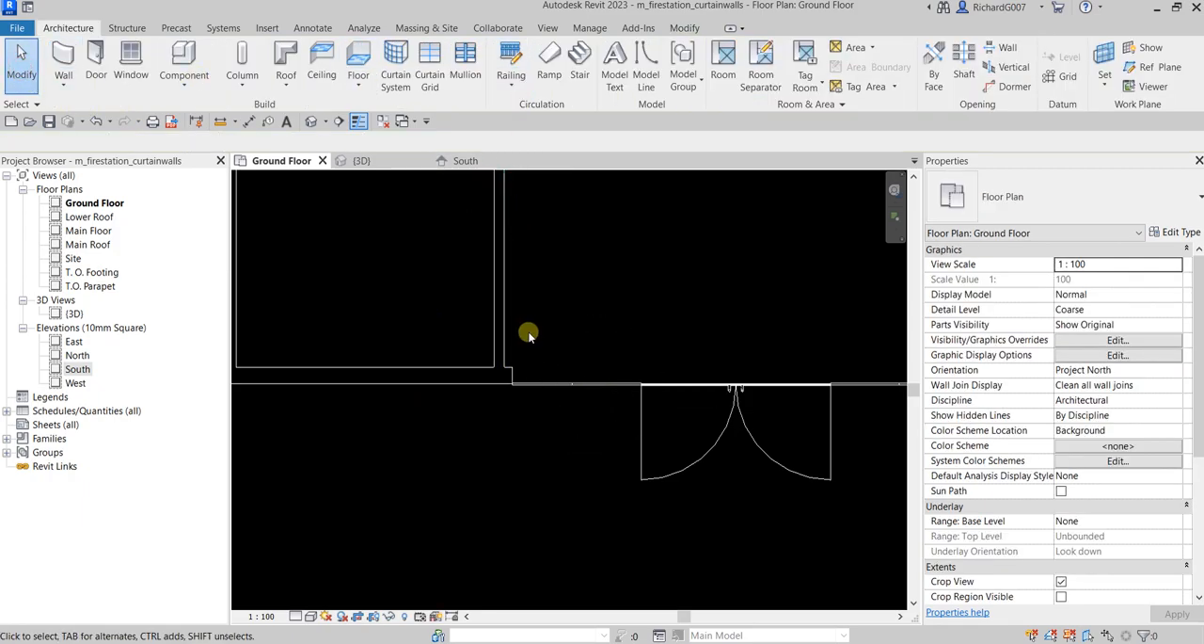
pyautogui.moveTo(605, 310); pyautogui.dragTo(548, 316, button='middle')
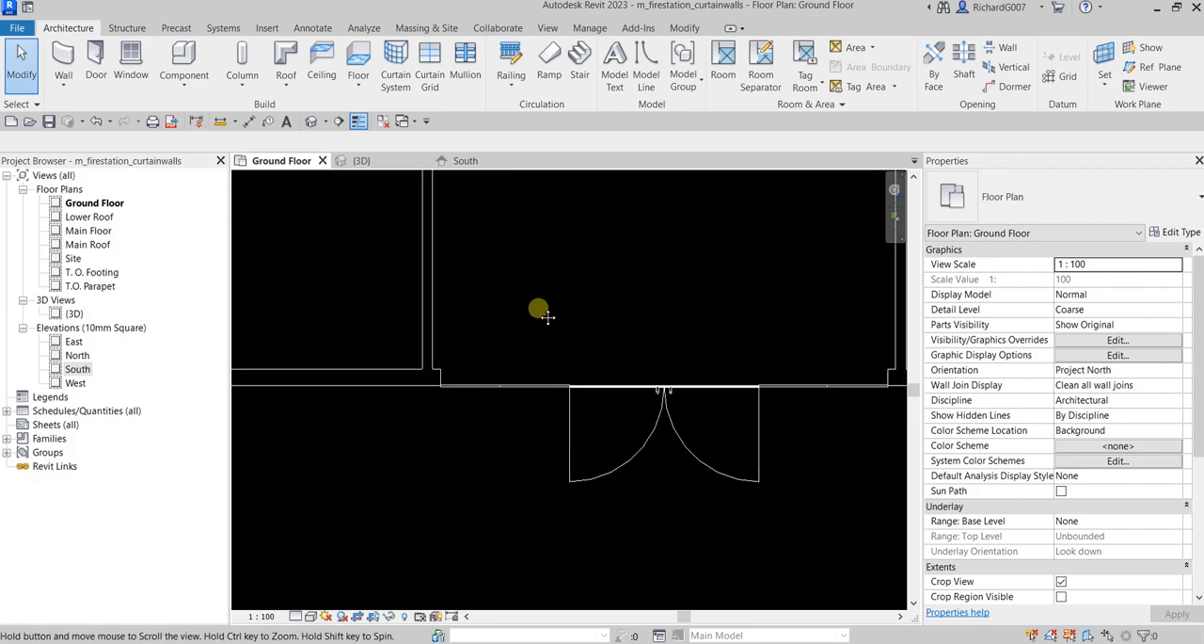
# Try placing 50mm x 150mm rectangular mullions on all grid lines of the curtain wall in the South elevation
pyautogui.click(465, 161)
pyautogui.scroll(3, 552, 428)
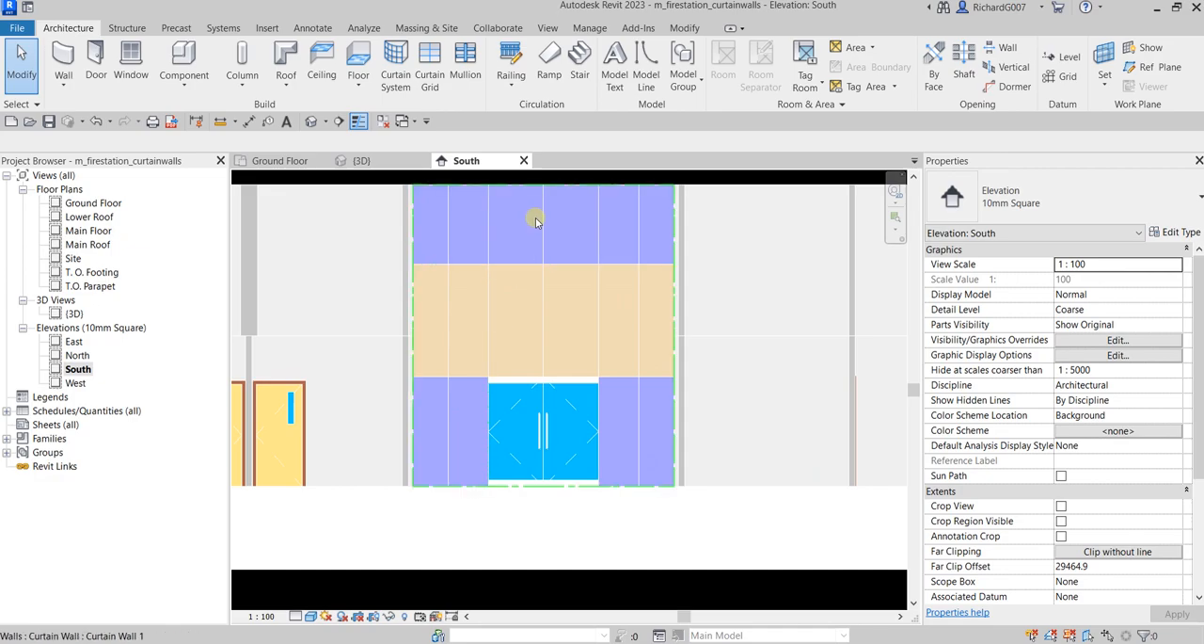
pyautogui.scroll(-2, 665, 430)
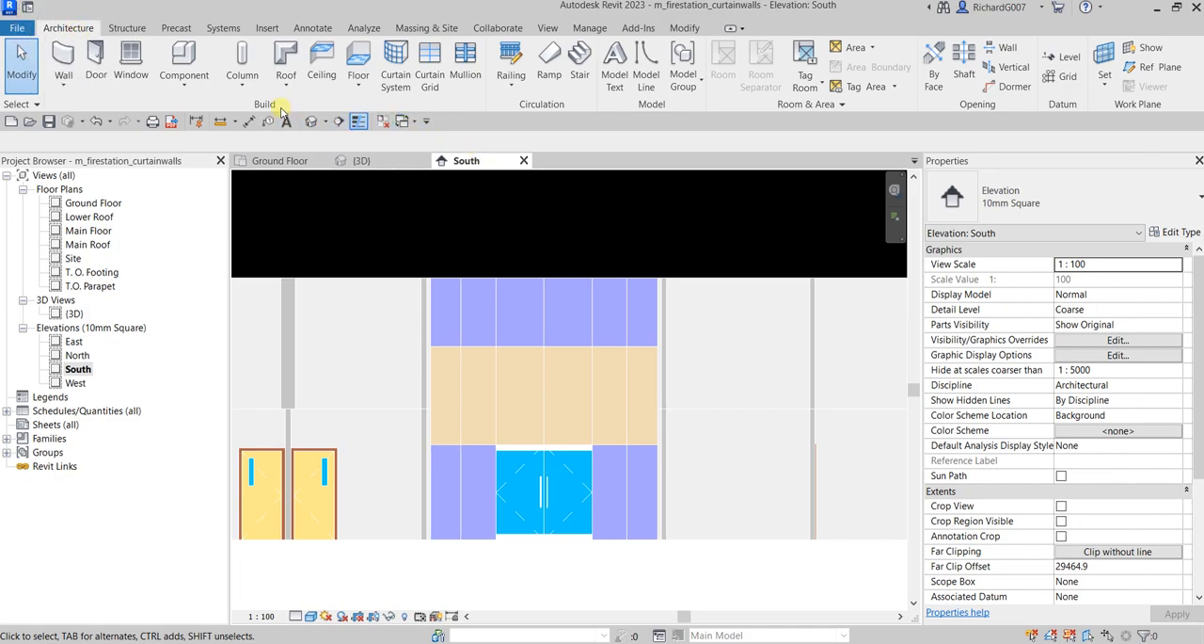
pyautogui.click(466, 68)
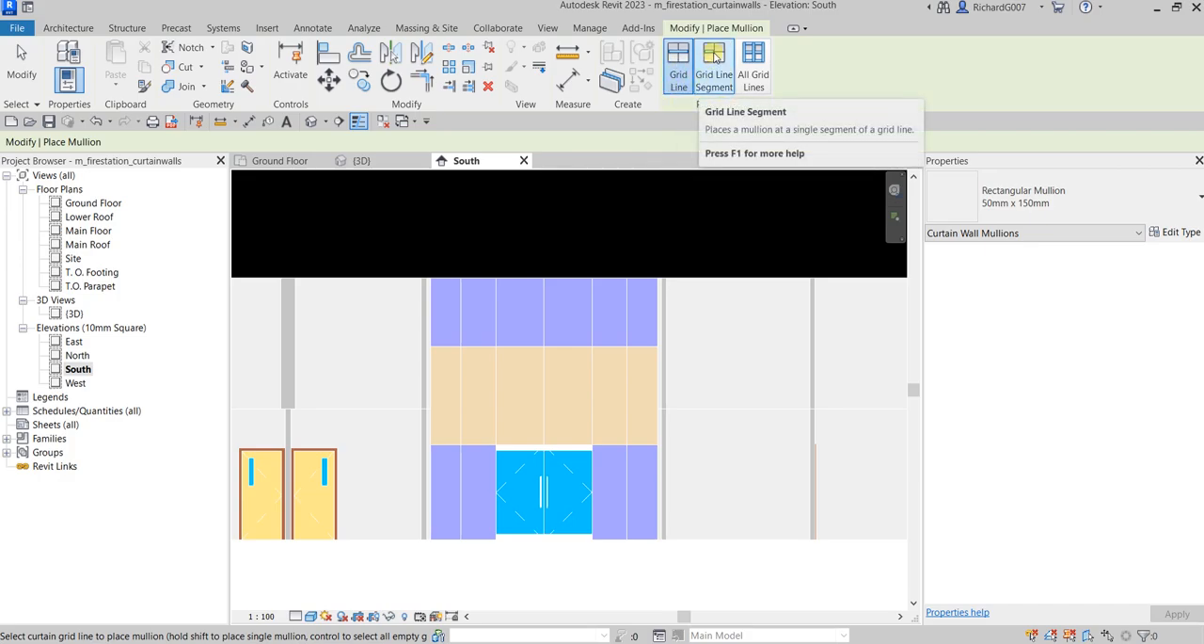
pyautogui.click(749, 72)
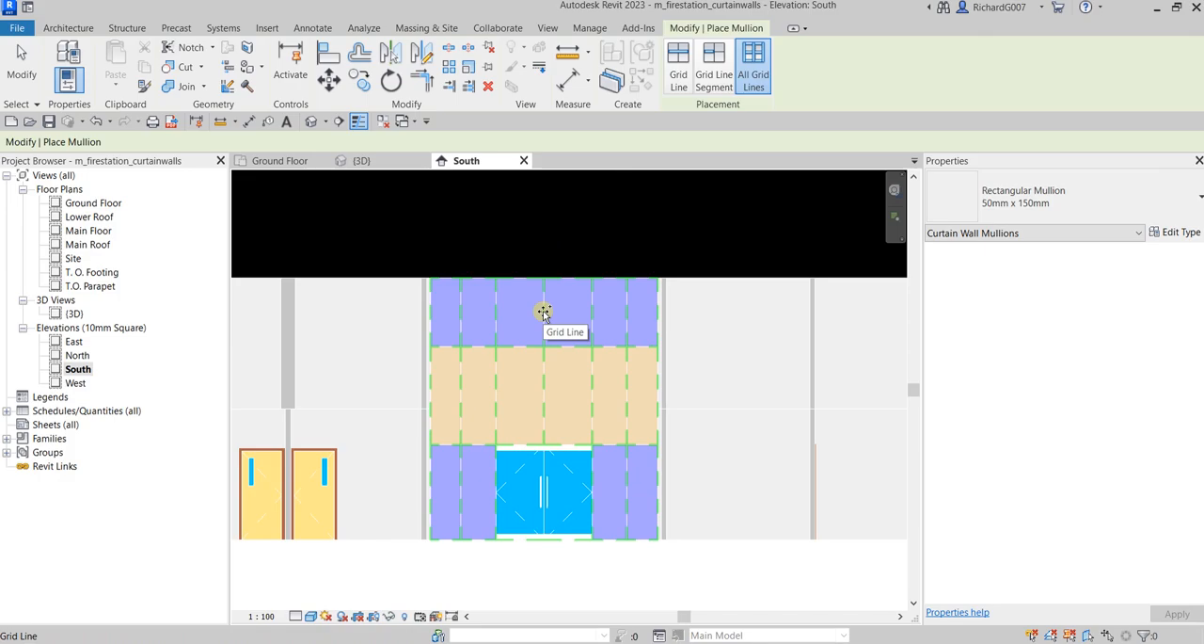
pyautogui.click(447, 544)
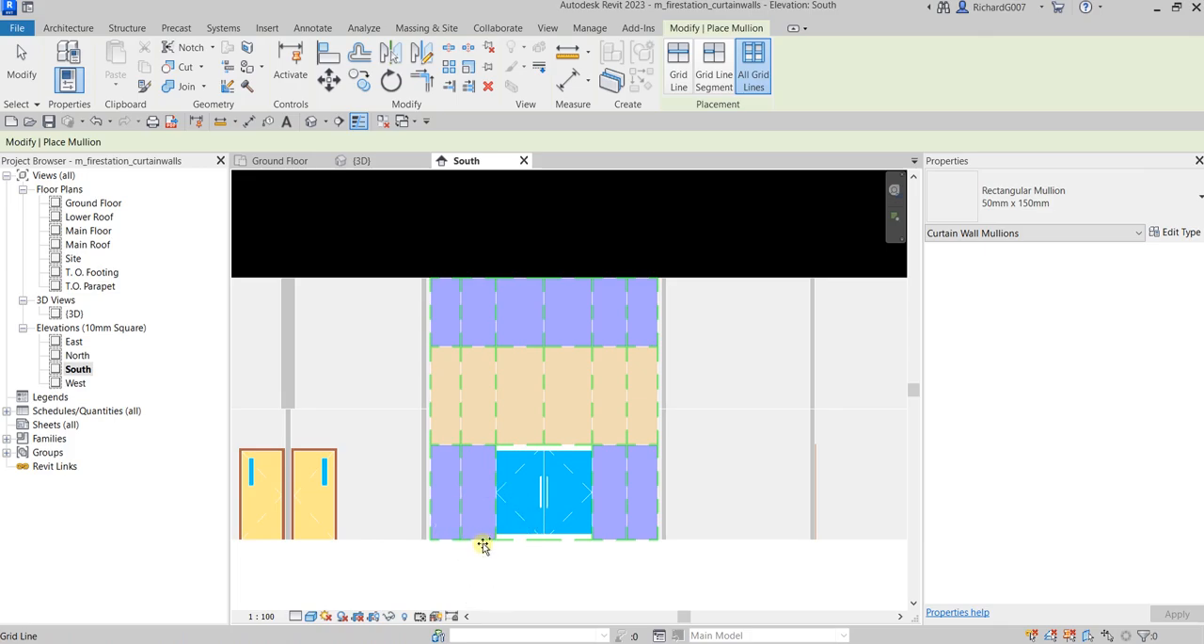
pyautogui.click(603, 539)
# Place a 50mm x 150mm rectangular mullion along the curtain wall's top edge using single grid line placement
pyautogui.click(679, 79)
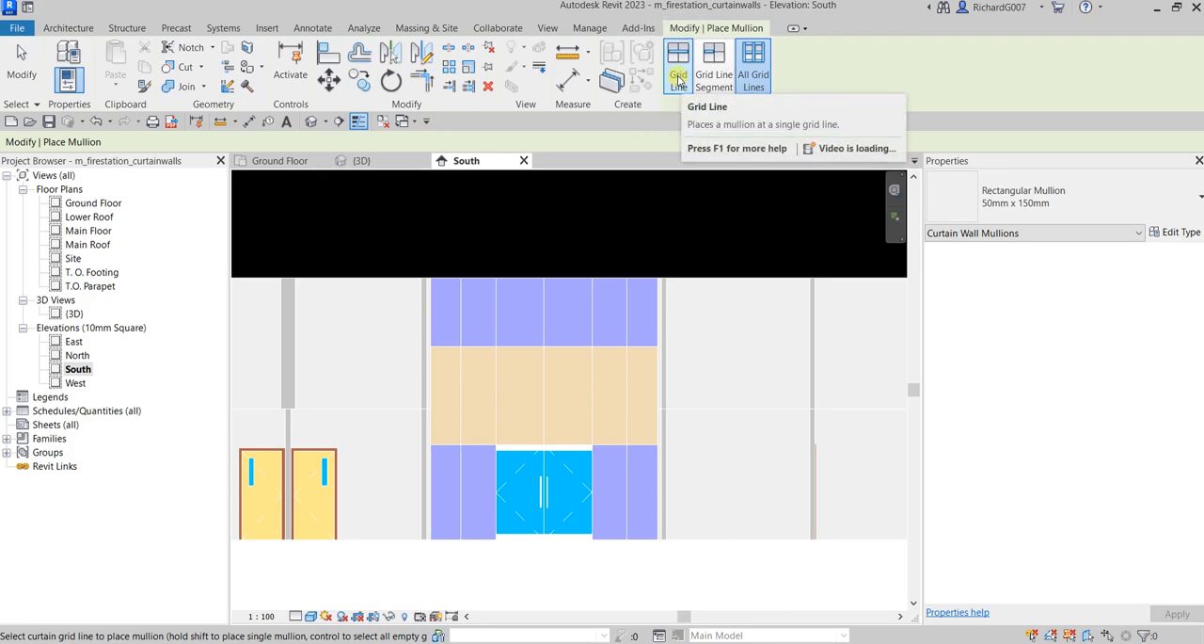
pyautogui.click(679, 79)
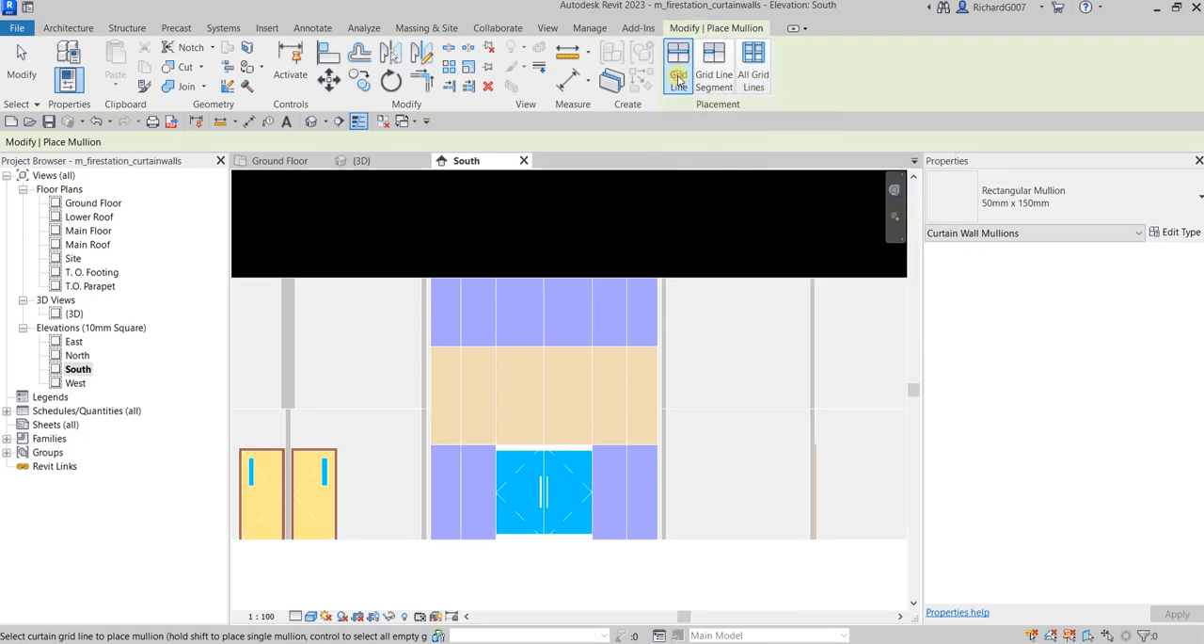
pyautogui.scroll(1, 448, 328)
pyautogui.click(446, 263)
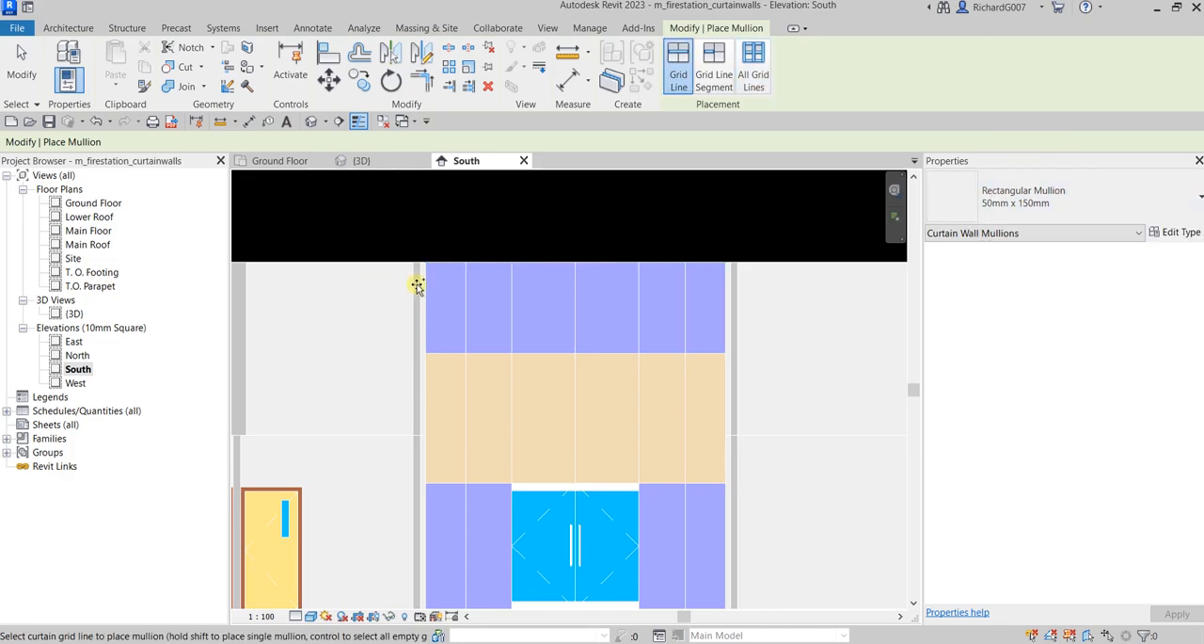
pyautogui.click(450, 262)
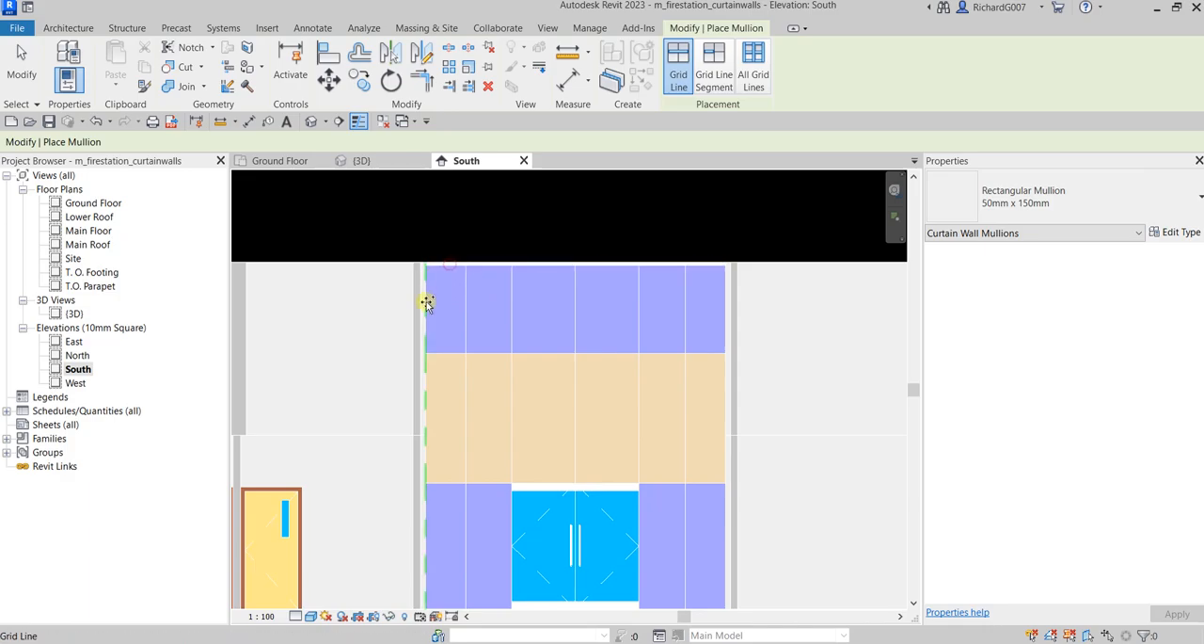
# Add 50mm x 150mm mullions to the curtain wall's side edges and all of its interior vertical grid lines
pyautogui.click(424, 303)
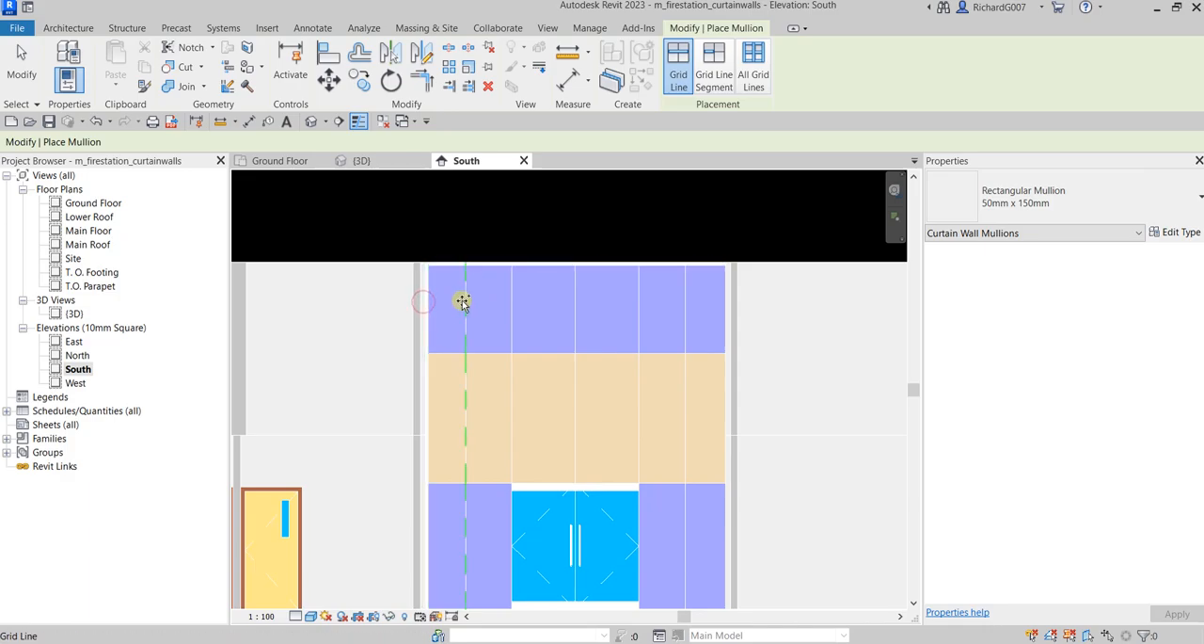
pyautogui.click(464, 301)
pyautogui.click(509, 301)
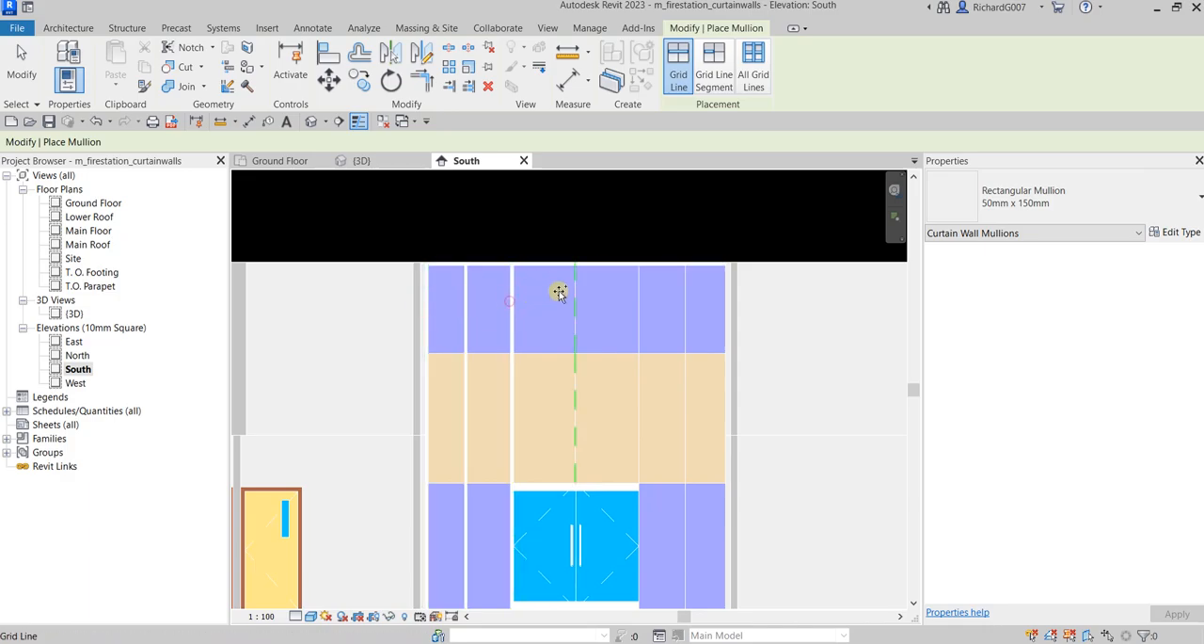
pyautogui.click(576, 314)
pyautogui.click(637, 316)
pyautogui.click(684, 311)
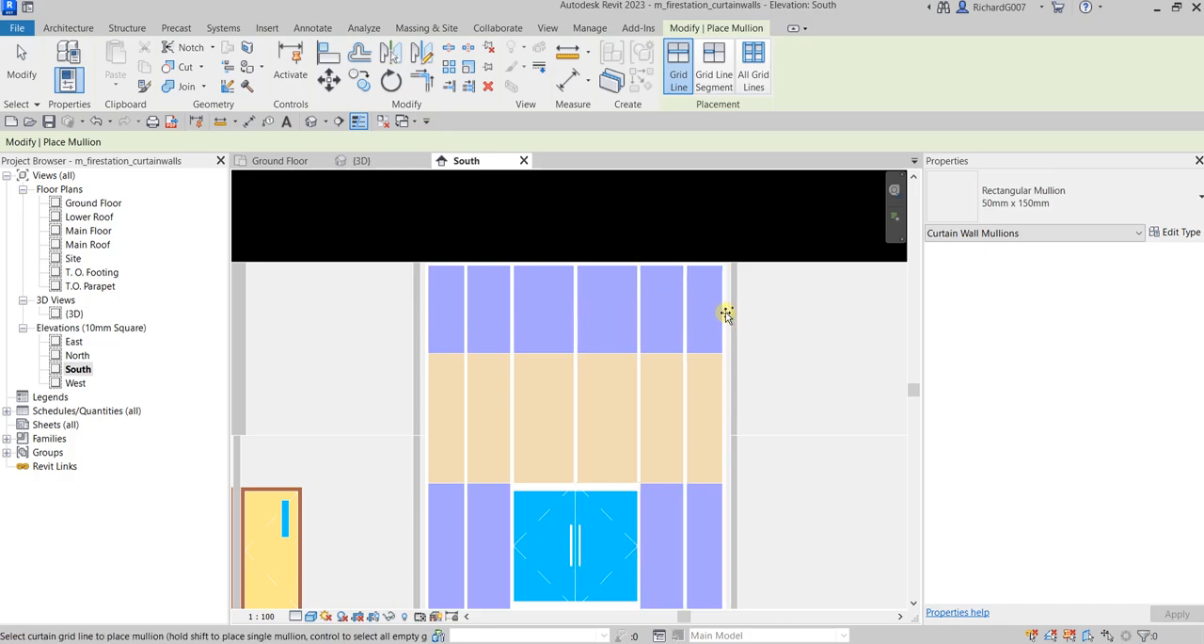
# Duplicate the 50mm x 150mm rectangular mullion type under the name 150mm x 150mm
pyautogui.moveTo(671, 451); pyautogui.dragTo(629, 315, button='middle')
pyautogui.scroll(2, 471, 412)
pyautogui.scroll(1, 470, 412)
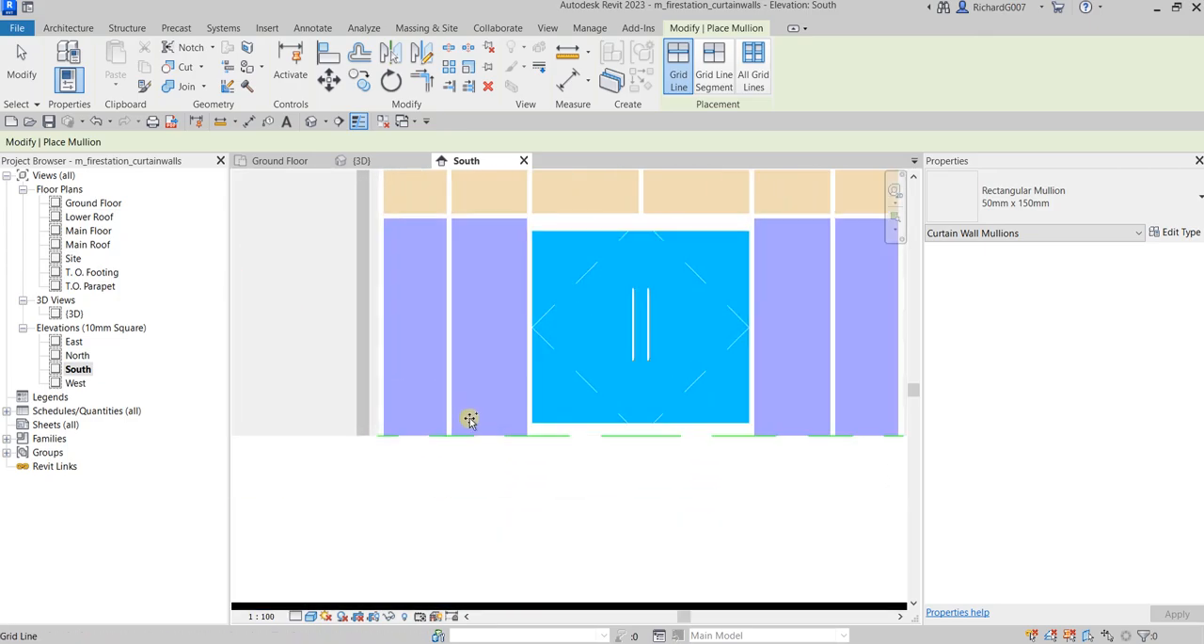
pyautogui.click(1173, 233)
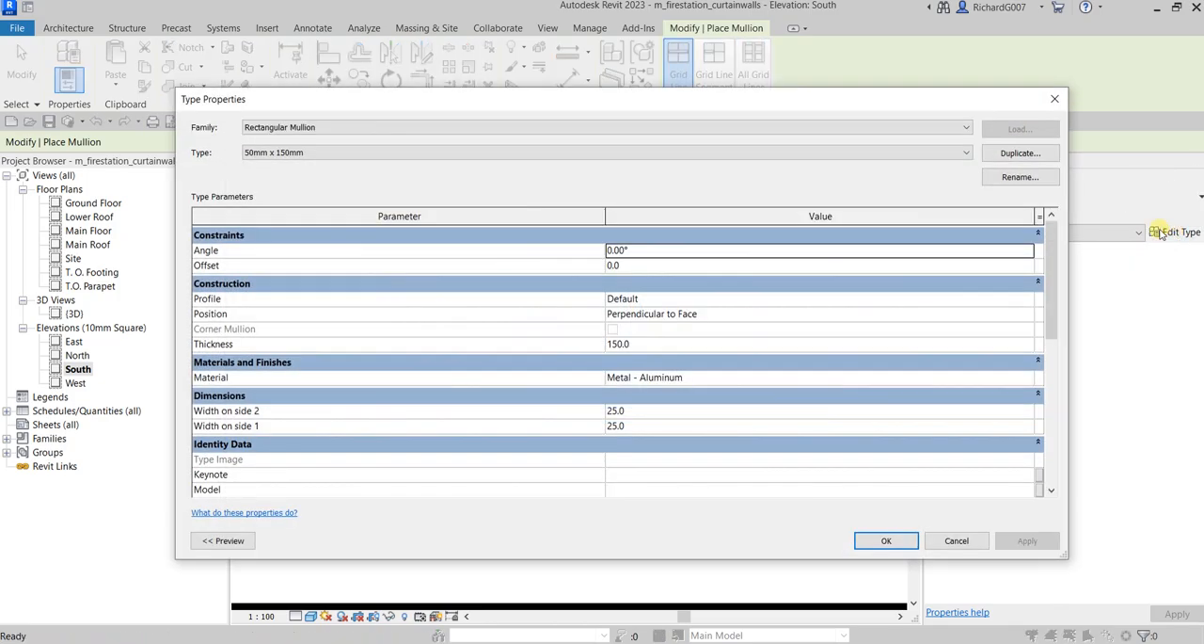
pyautogui.click(1014, 153)
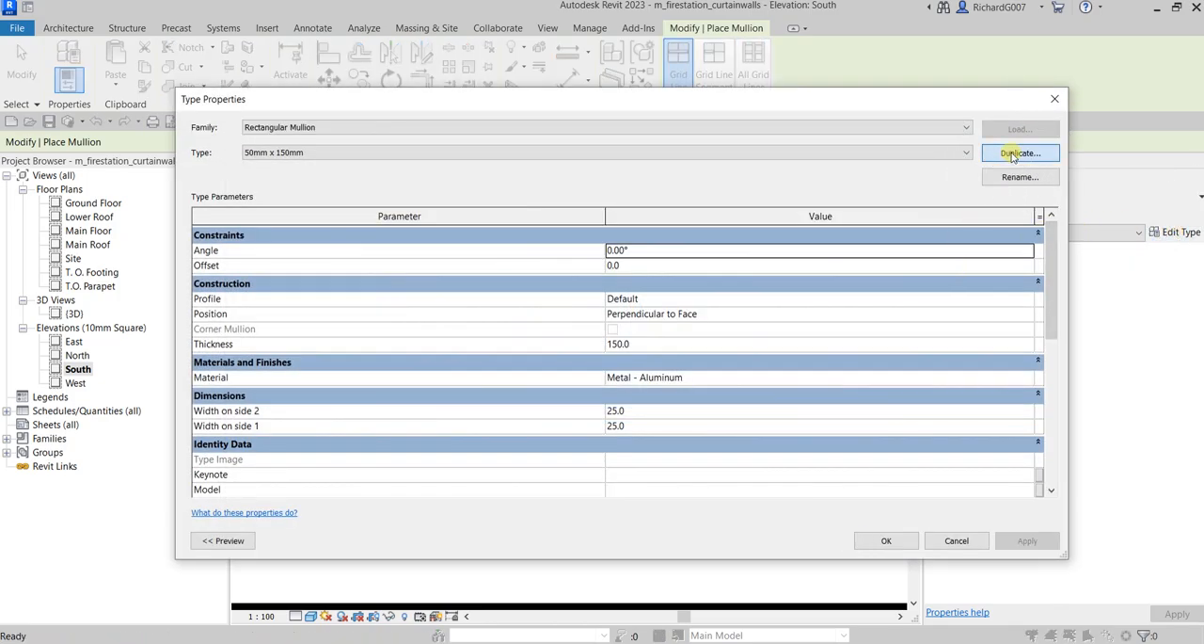
pyautogui.click(652, 320)
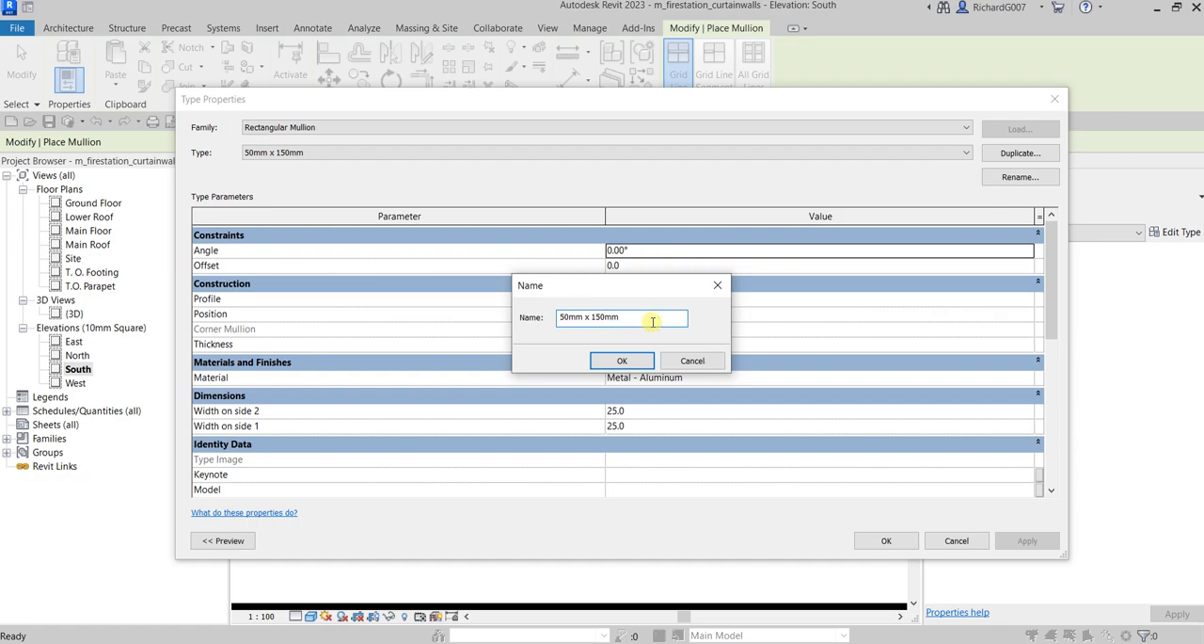
pyautogui.click(581, 319)
pyautogui.click(625, 361)
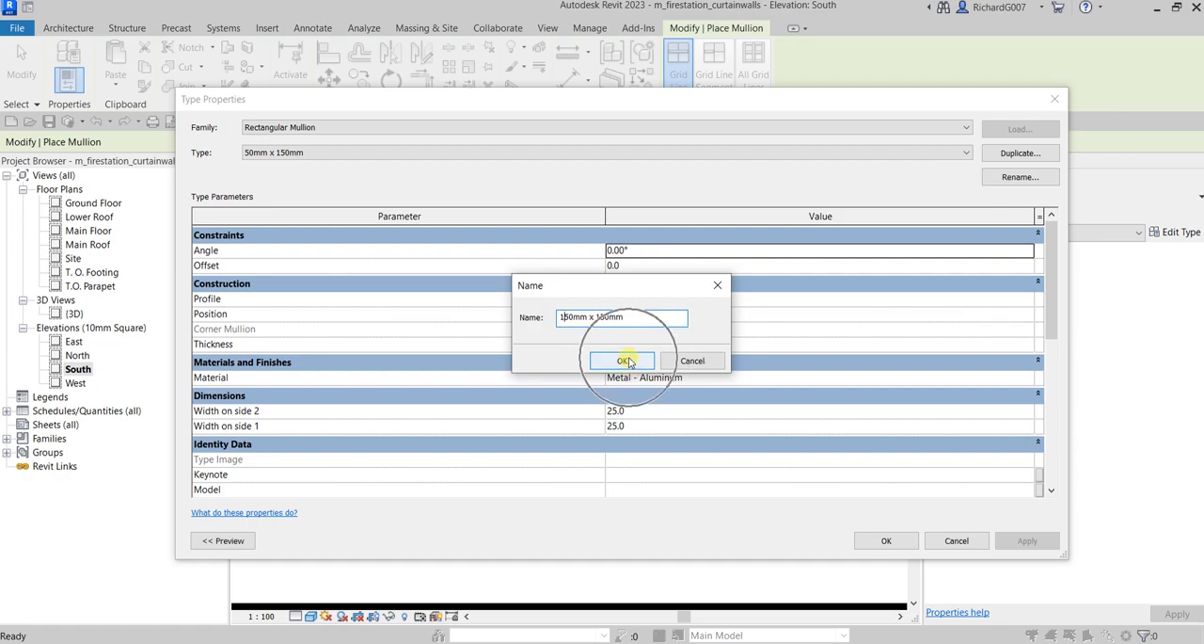
# Set the new mullion type's widths on side 1 and side 2 to 75 each and apply the type properties
pyautogui.click(636, 414)
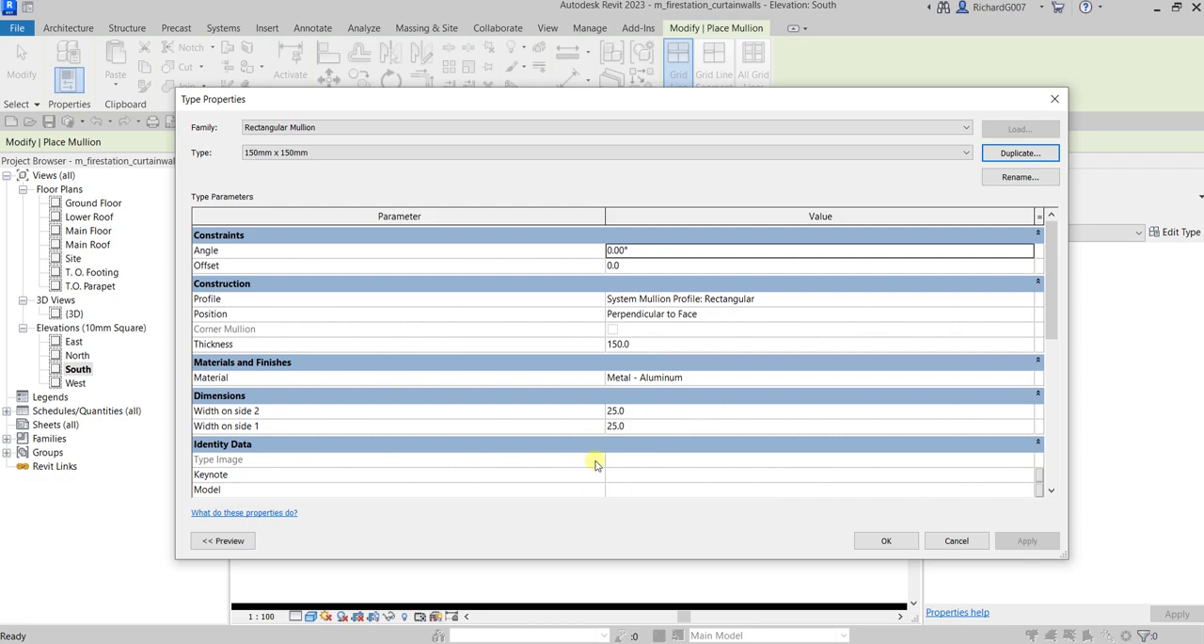
pyautogui.click(658, 410)
pyautogui.write('75')
pyautogui.press('Tab')
pyautogui.write('75')
pyautogui.click(886, 541)
pyautogui.click(885, 541)
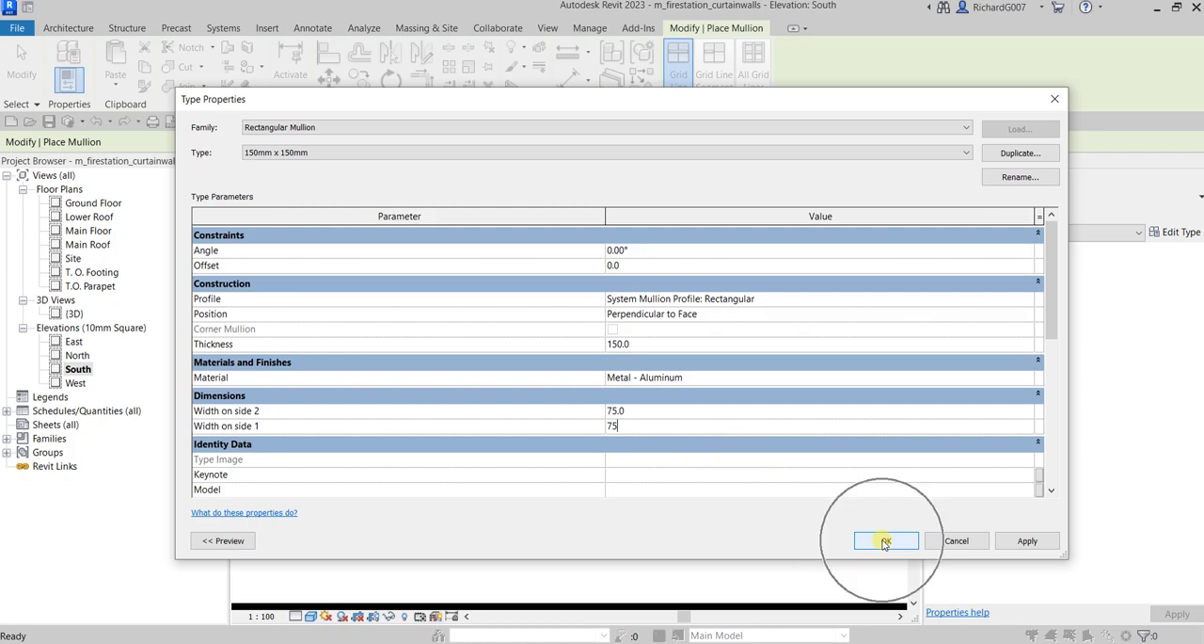
pyautogui.click(886, 541)
pyautogui.click(885, 541)
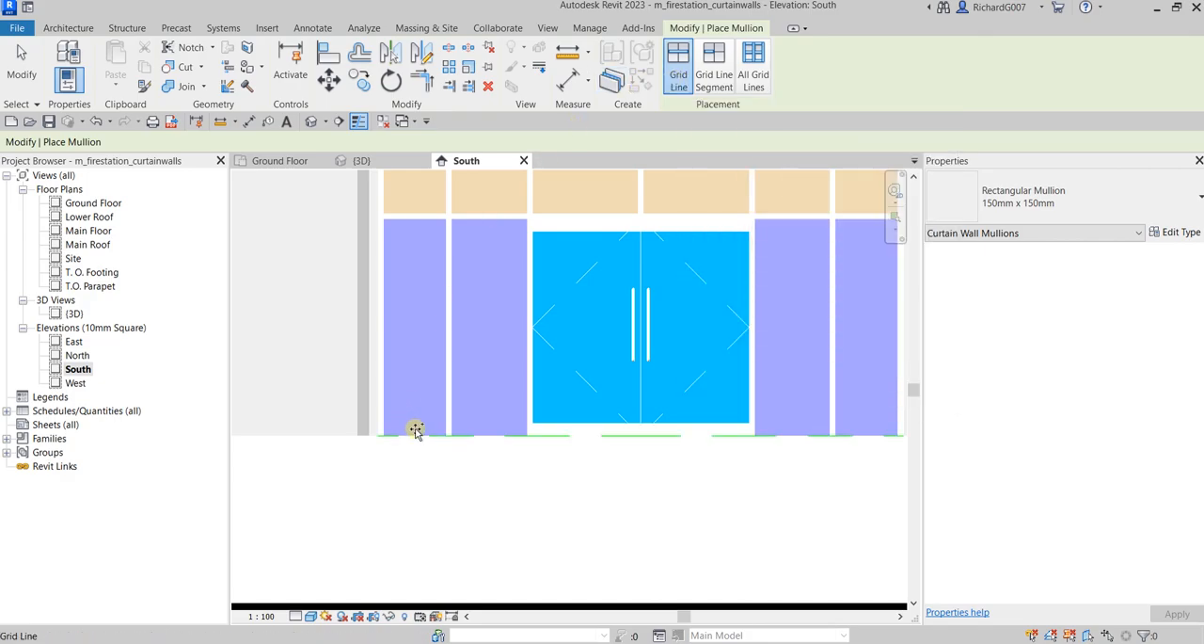
# Place 150mm x 150mm mullions on the bottom grid line segments below the four glass panels flanking the door, leaving the door opening free
pyautogui.click(717, 72)
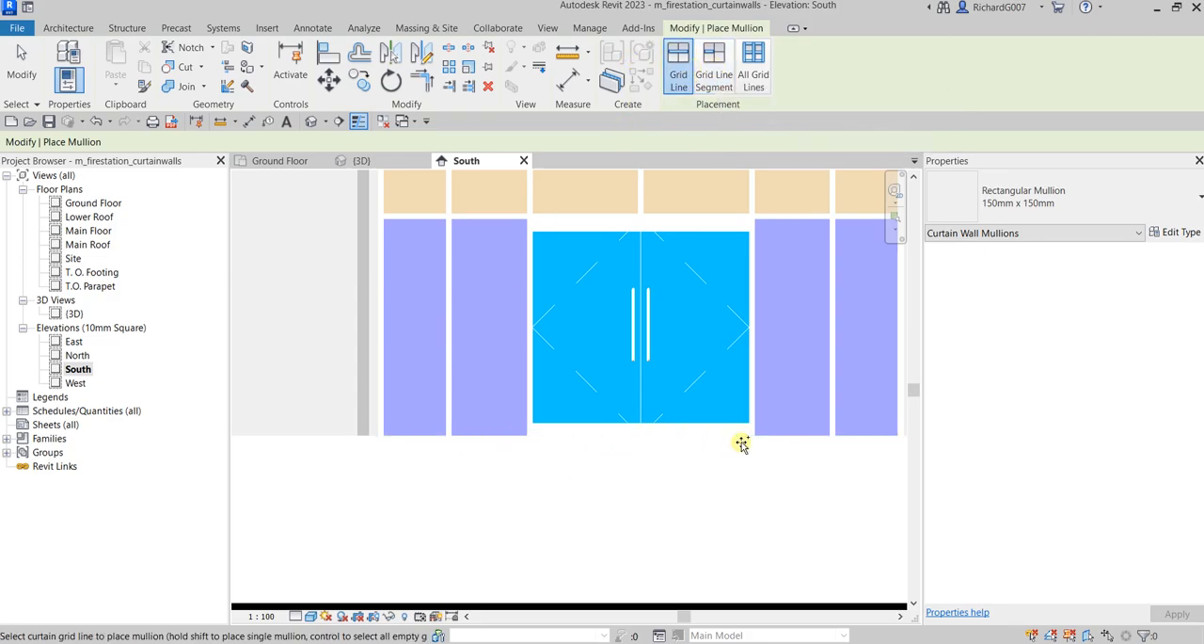
pyautogui.click(712, 73)
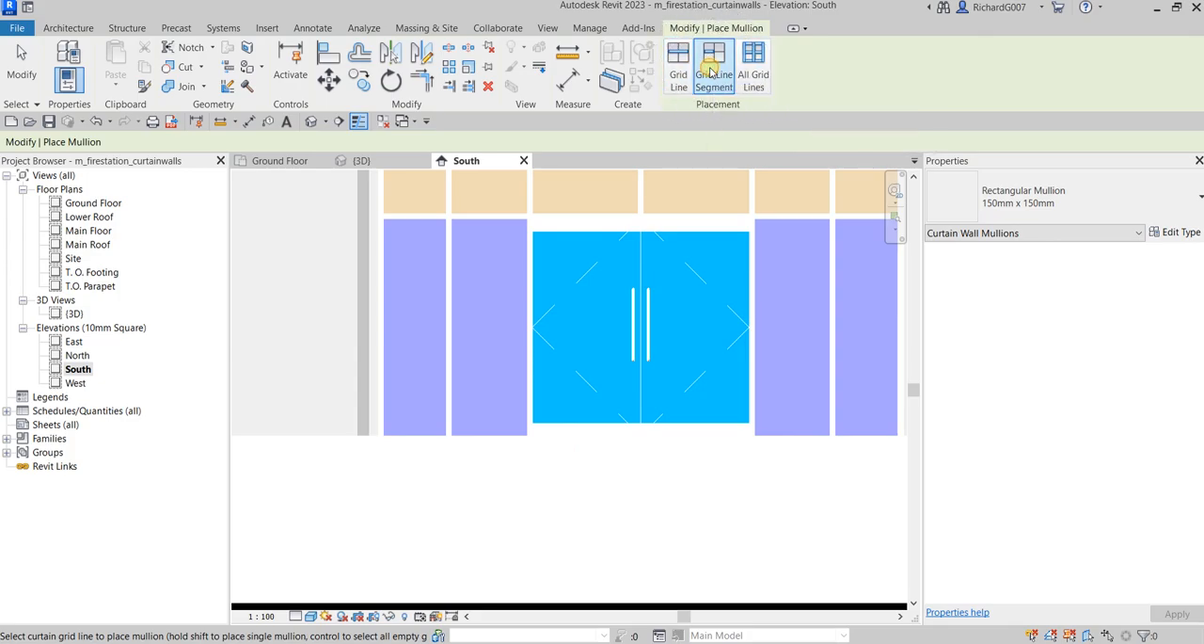
pyautogui.click(417, 430)
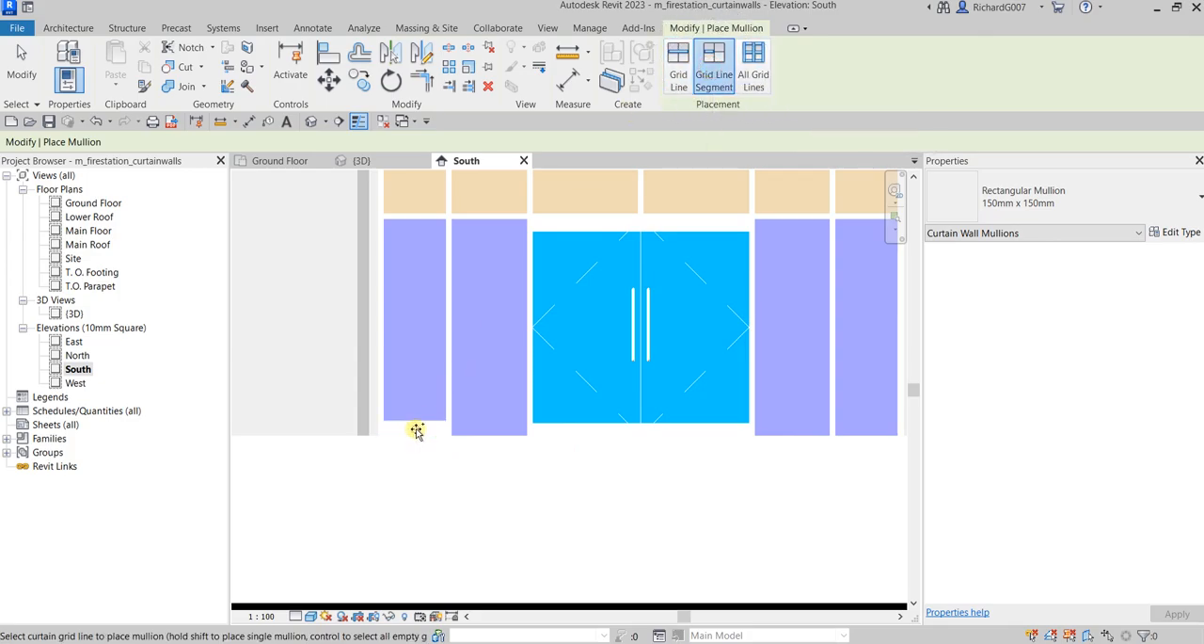
pyautogui.click(496, 430)
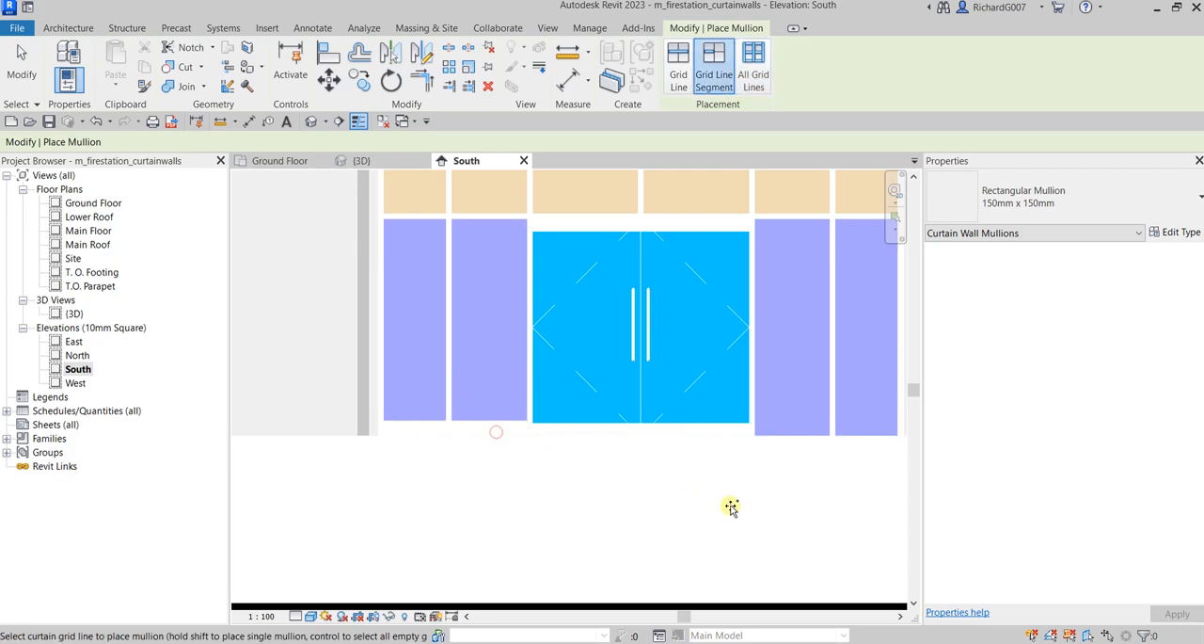
pyautogui.moveTo(731, 507); pyautogui.dragTo(525, 489, button='middle')
pyautogui.click(569, 414)
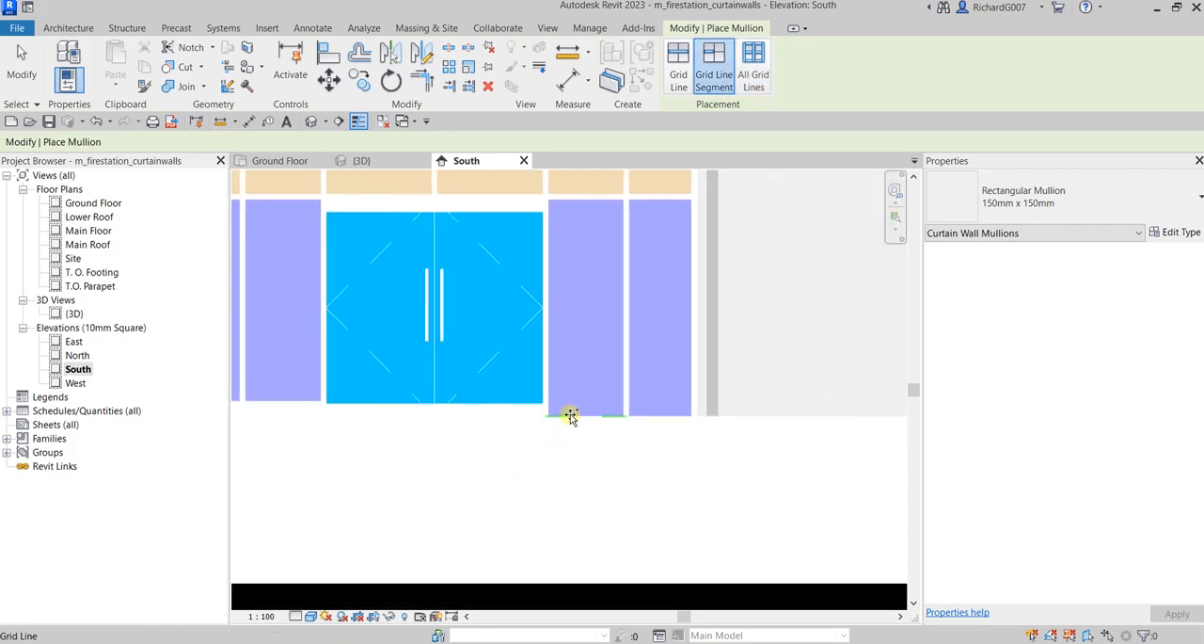
pyautogui.click(663, 414)
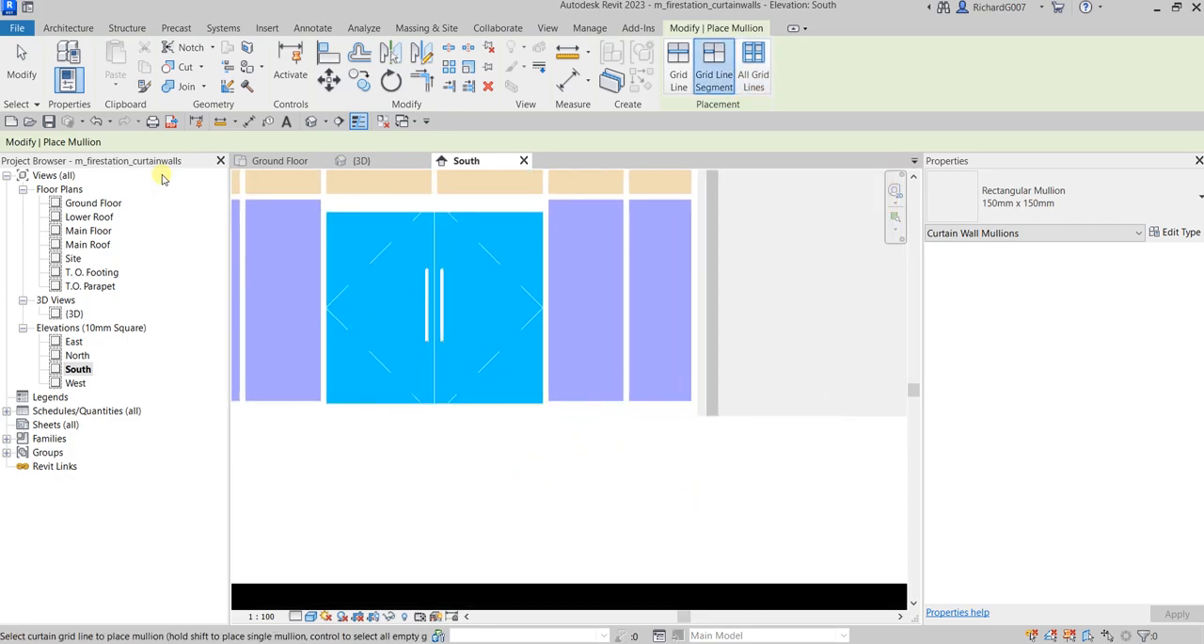
pyautogui.click(21, 68)
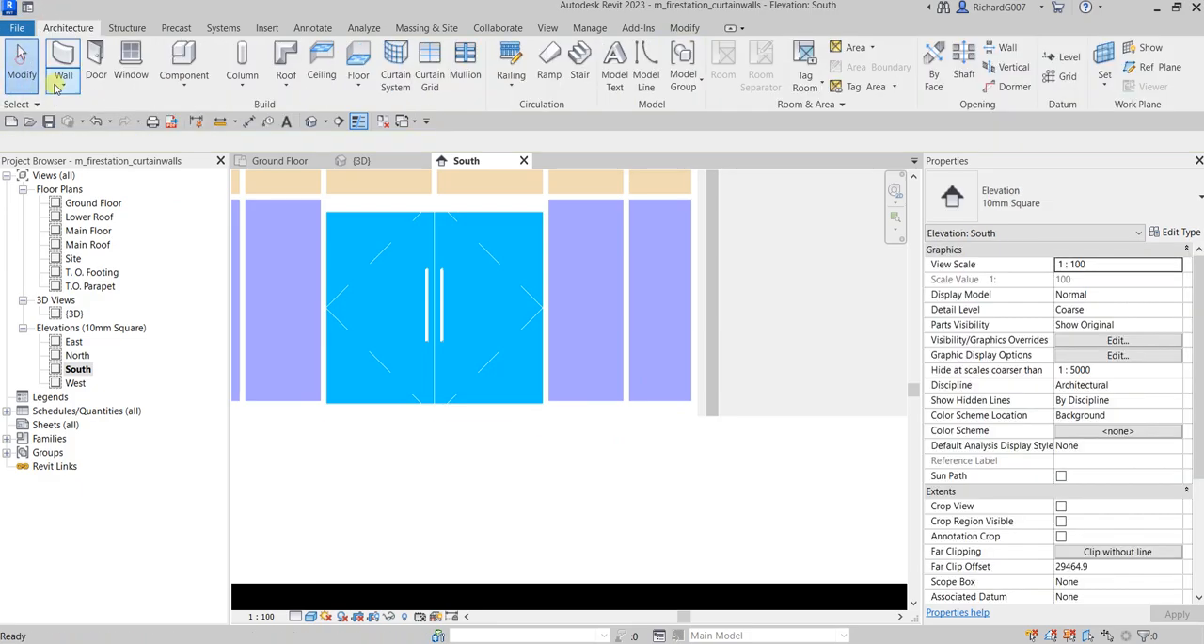
# Examine the curtain wall's mullions and double glass door from both sides of the entrance in the default 3D view
pyautogui.click(313, 126)
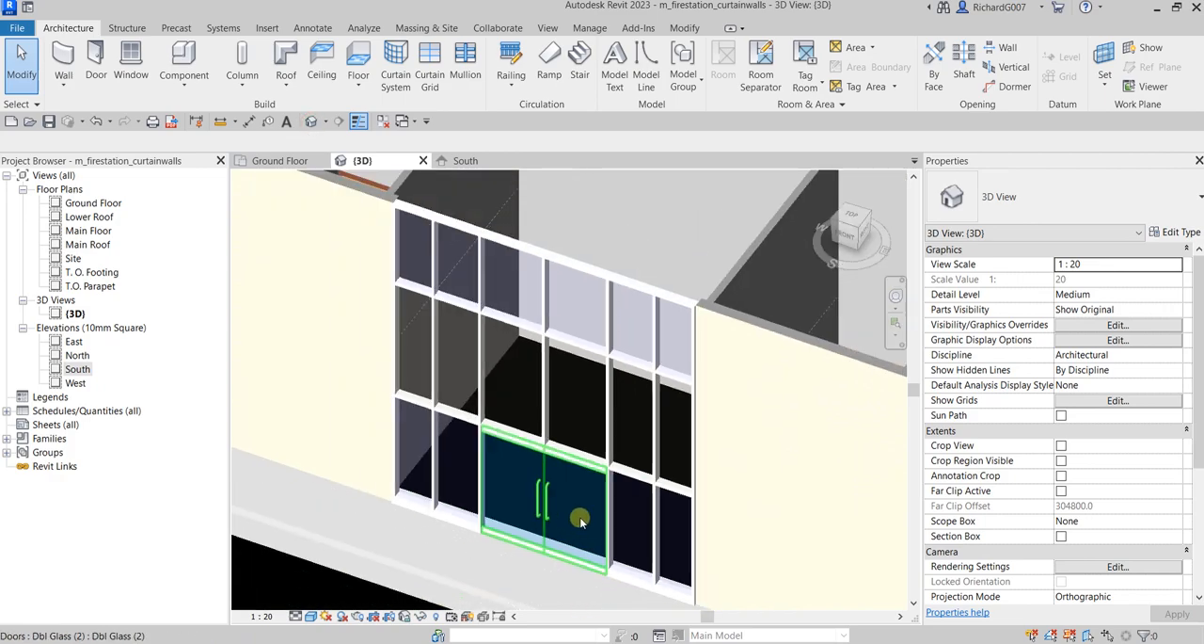
pyautogui.keyDown('shift'); pyautogui.moveTo(581, 520); pyautogui.dragTo(806, 477, button='middle'); pyautogui.keyUp('shift')
pyautogui.moveTo(678, 499); pyautogui.dragTo(649, 404, button='middle')
pyautogui.moveTo(729, 493); pyautogui.dragTo(744, 522, button='middle')
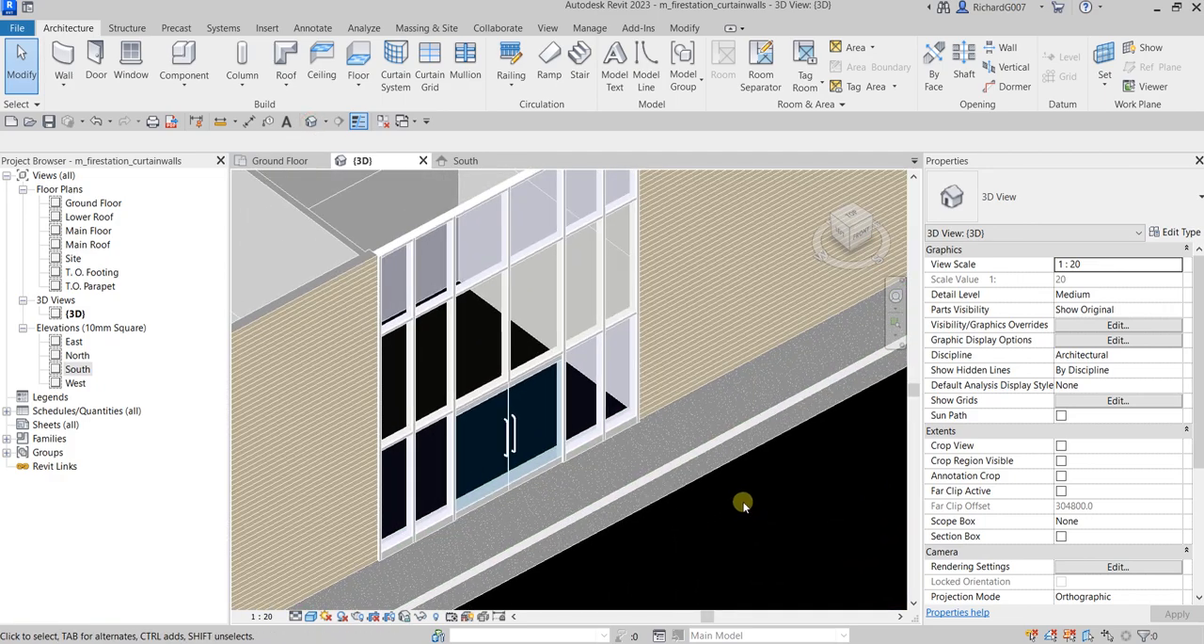
pyautogui.scroll(-1, 744, 505)
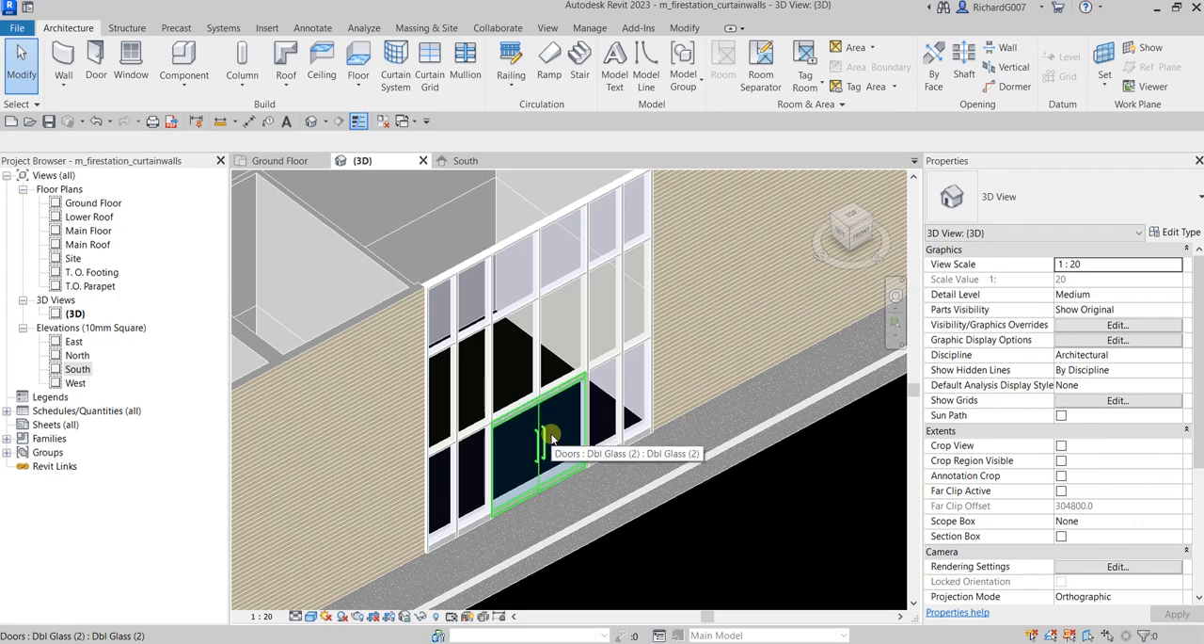
pyautogui.keyDown('shift'); pyautogui.moveTo(551, 438); pyautogui.dragTo(381, 525, button='middle'); pyautogui.keyUp('shift')
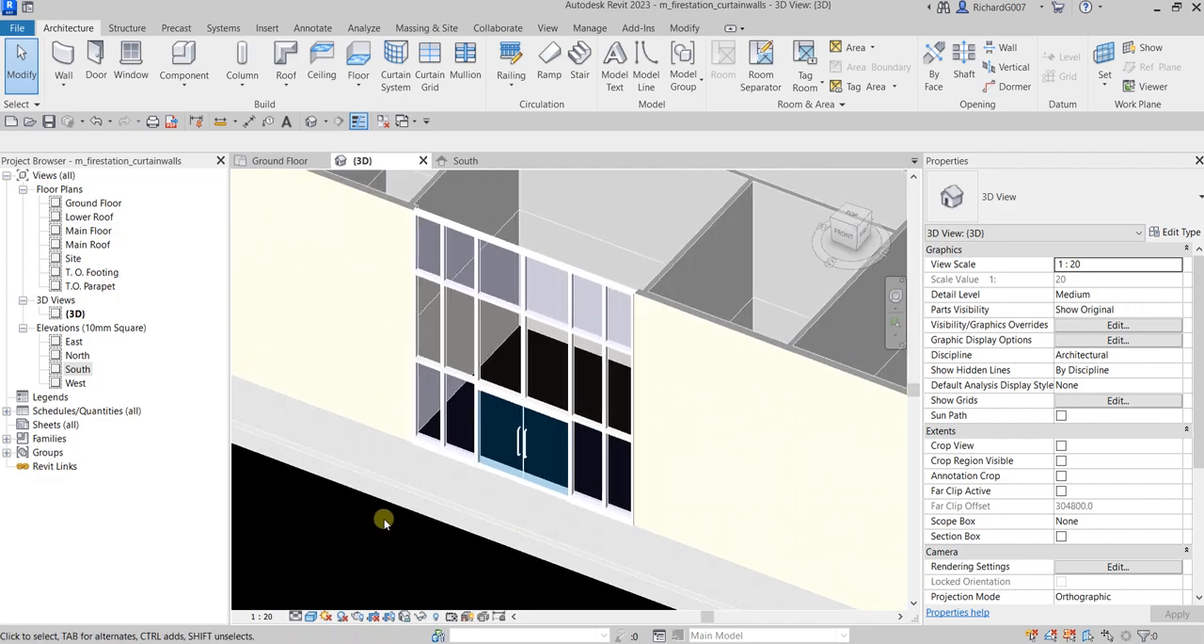